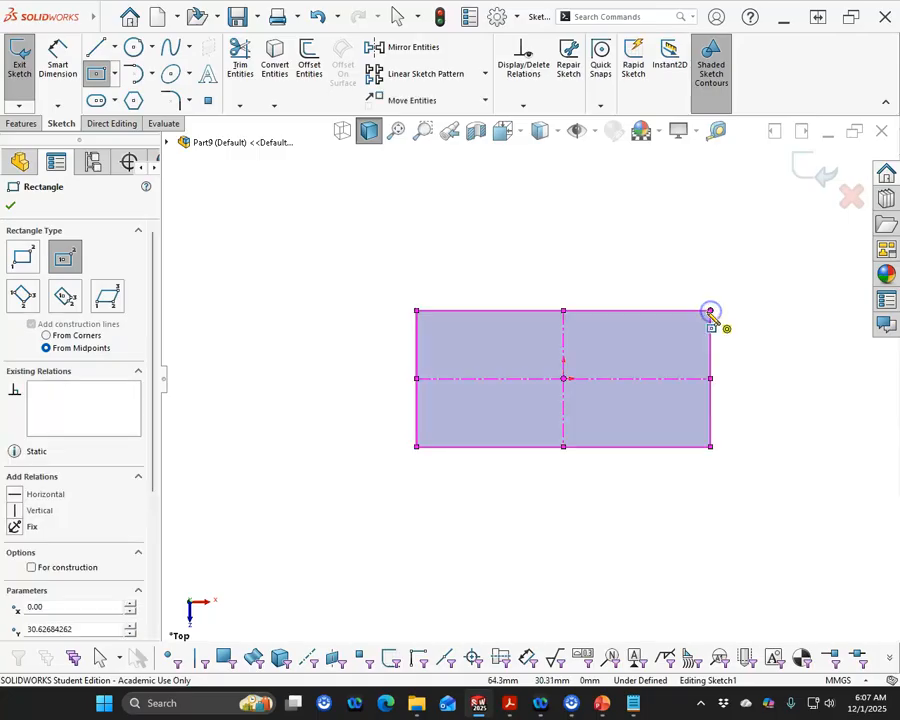
# Dimension the rectangle's bottom edge and set its width to 31.8 mm
pyautogui.rightClick(529, 233)
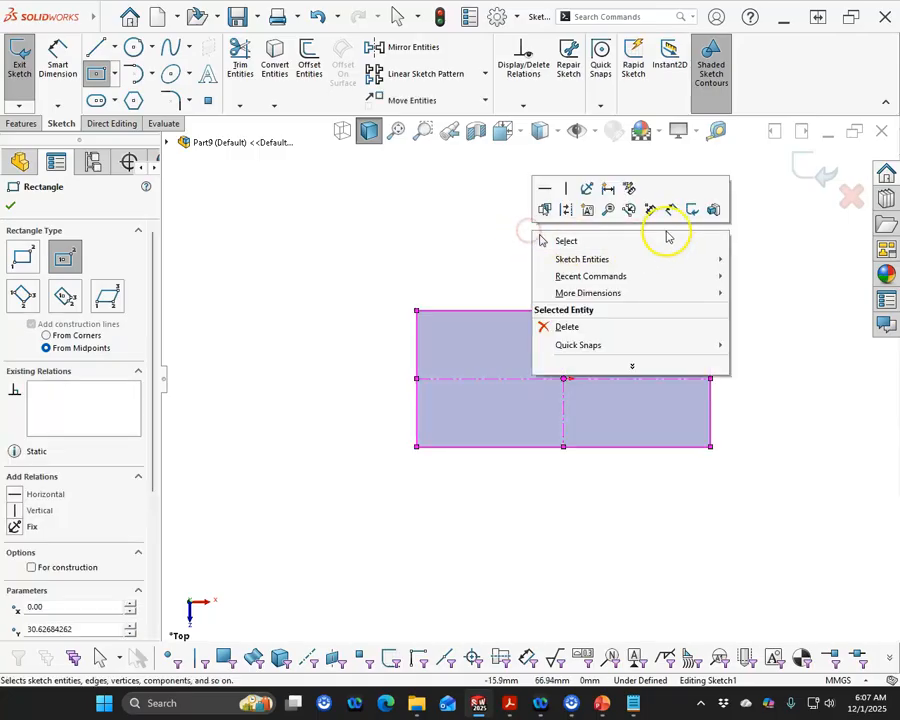
pyautogui.click(665, 209)
pyautogui.click(610, 451)
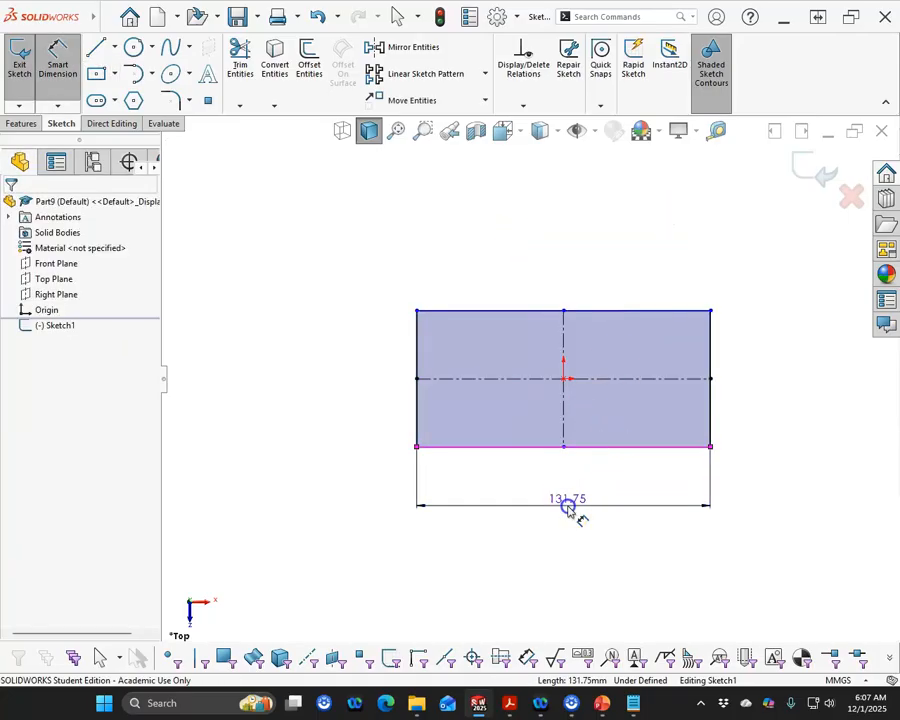
pyautogui.click(568, 506)
pyautogui.write('31.8')
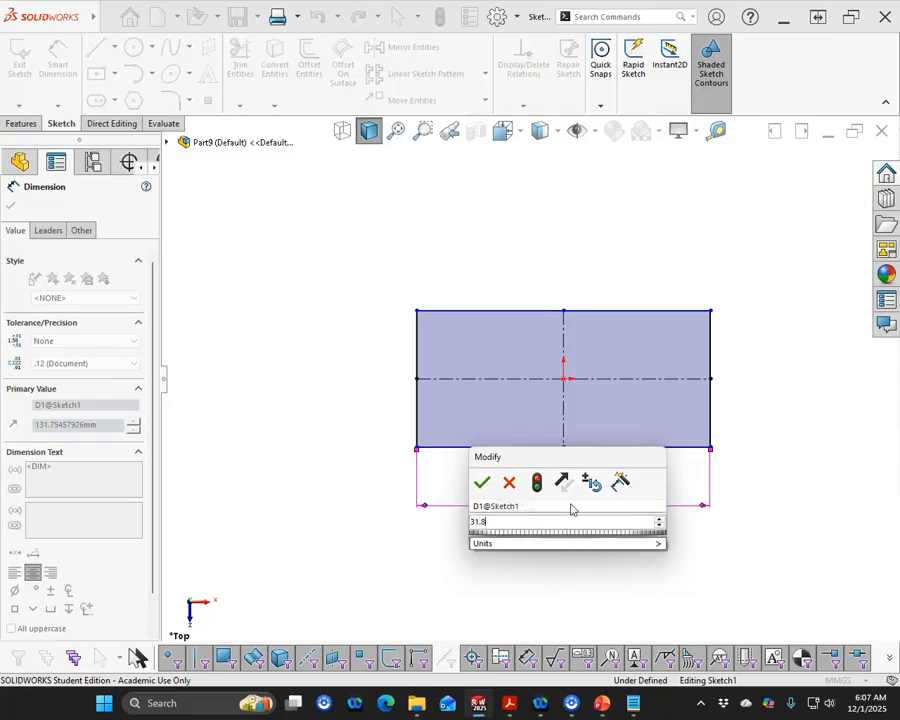
pyautogui.click(482, 482)
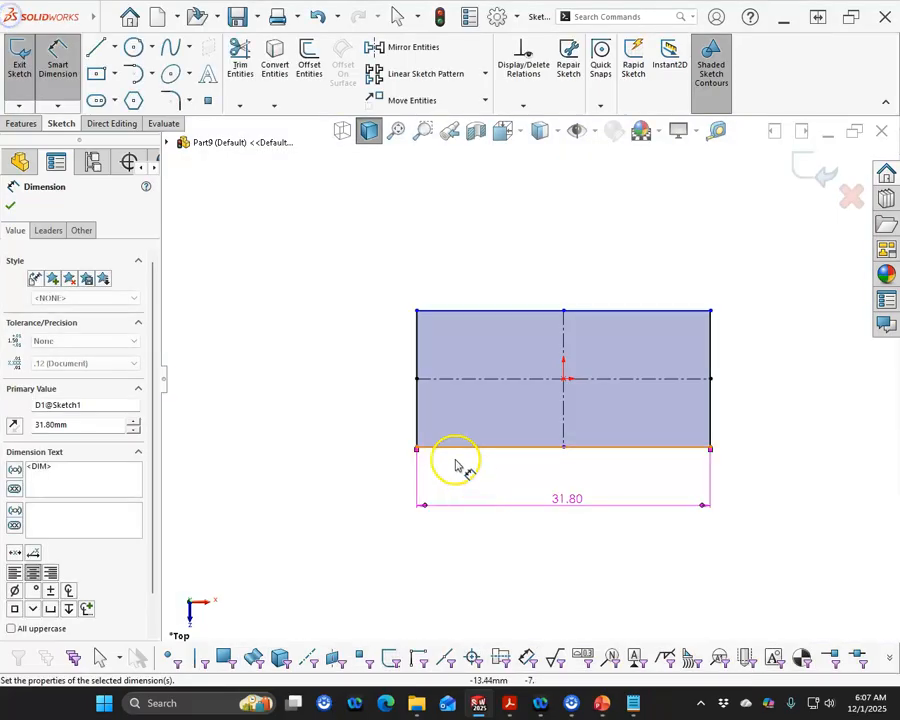
# Dimension the rectangle's left edge and set its height to 15.8 mm
pyautogui.click(417, 416)
pyautogui.click(374, 407)
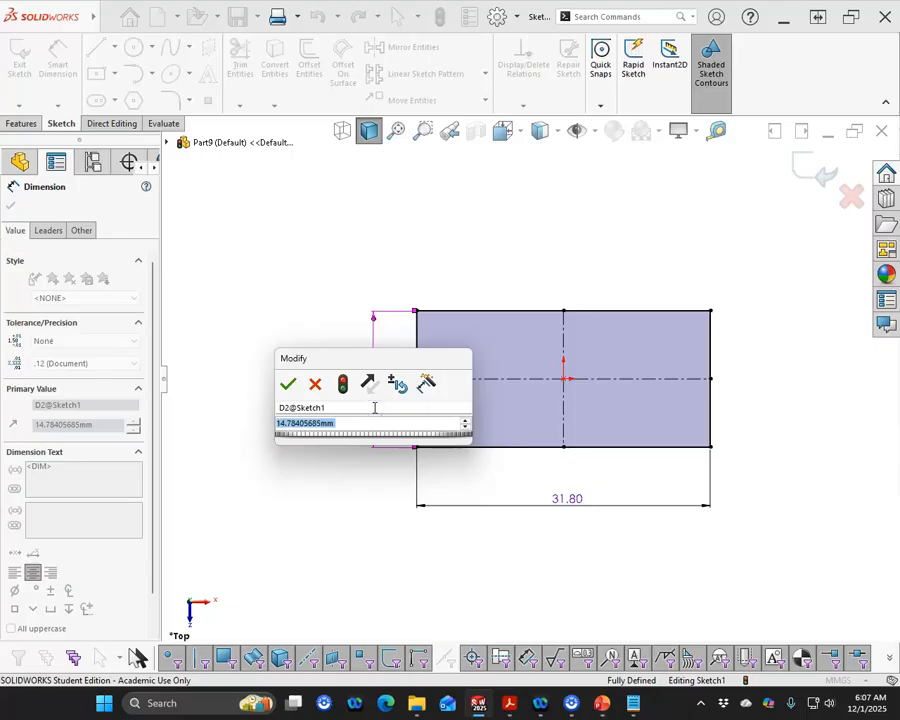
pyautogui.write('15.8')
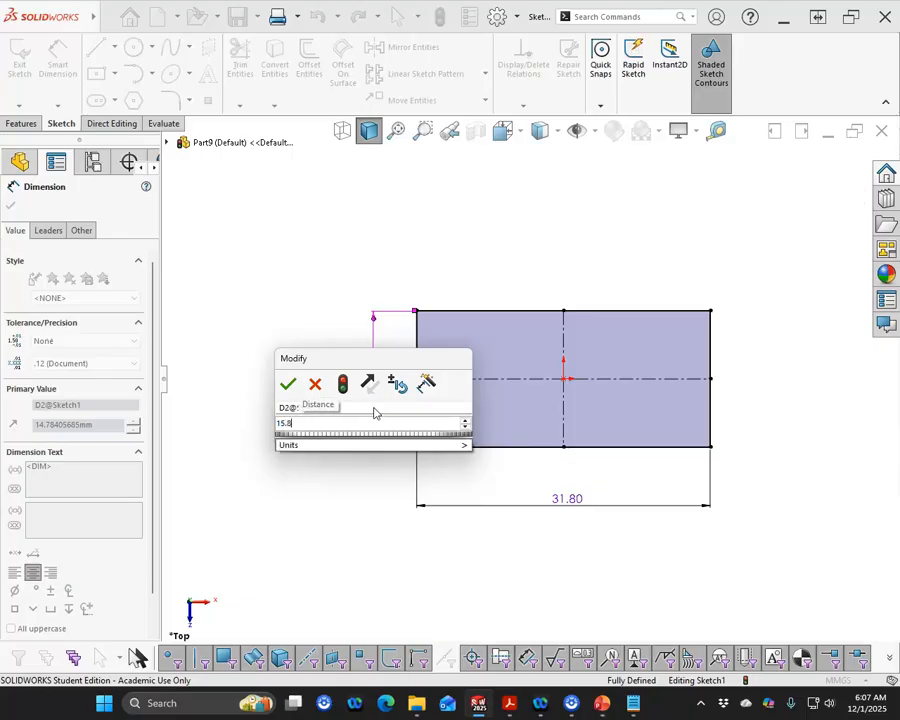
pyautogui.press('Return')
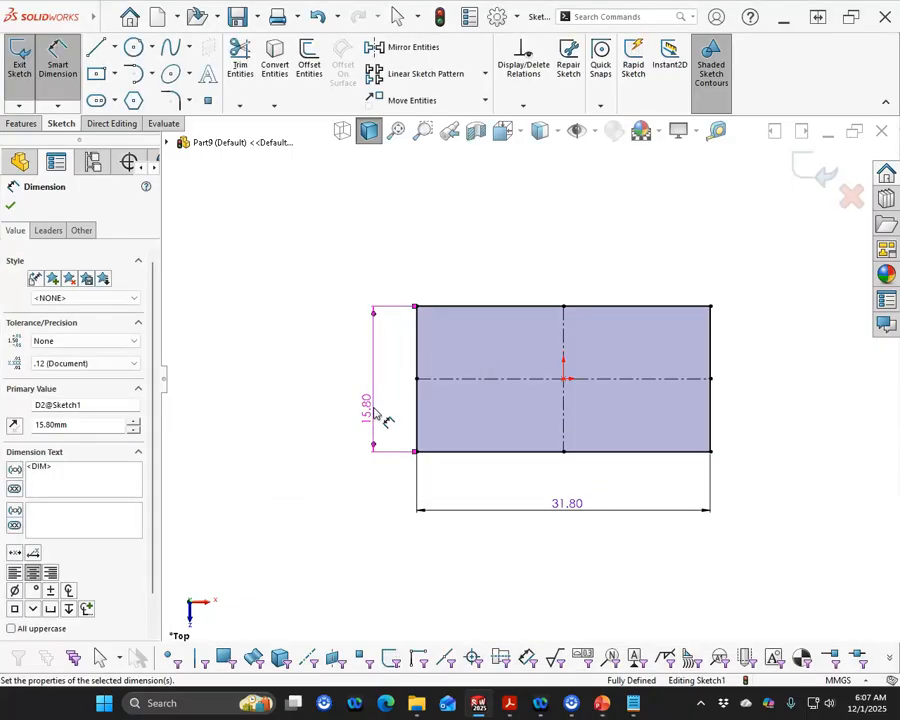
# Extrude the rectangle sketch as a Blind boss 9.6 mm deep
pyautogui.click(20, 124)
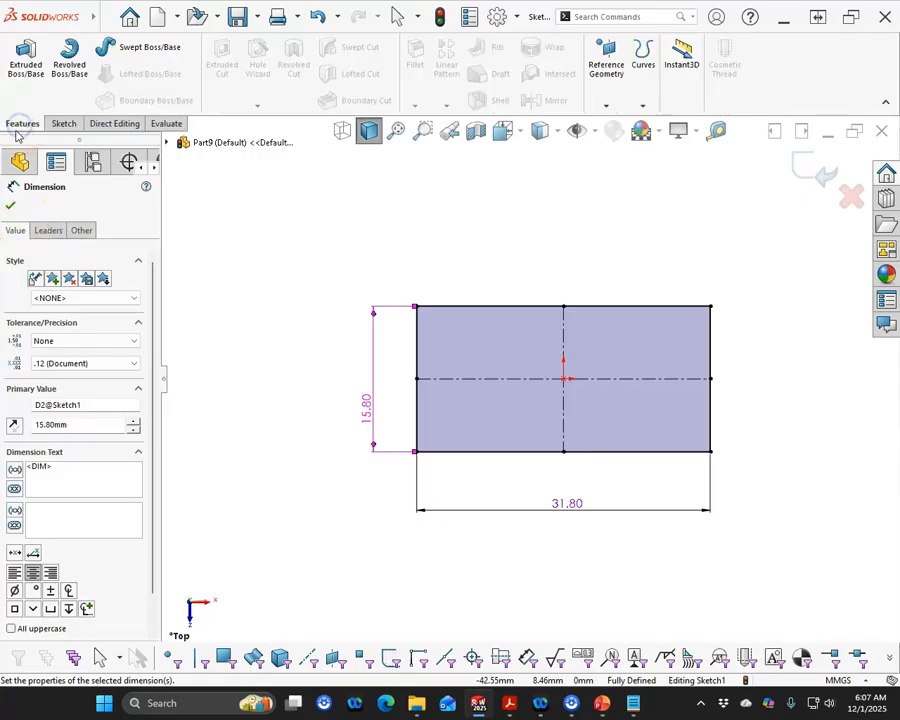
pyautogui.click(18, 70)
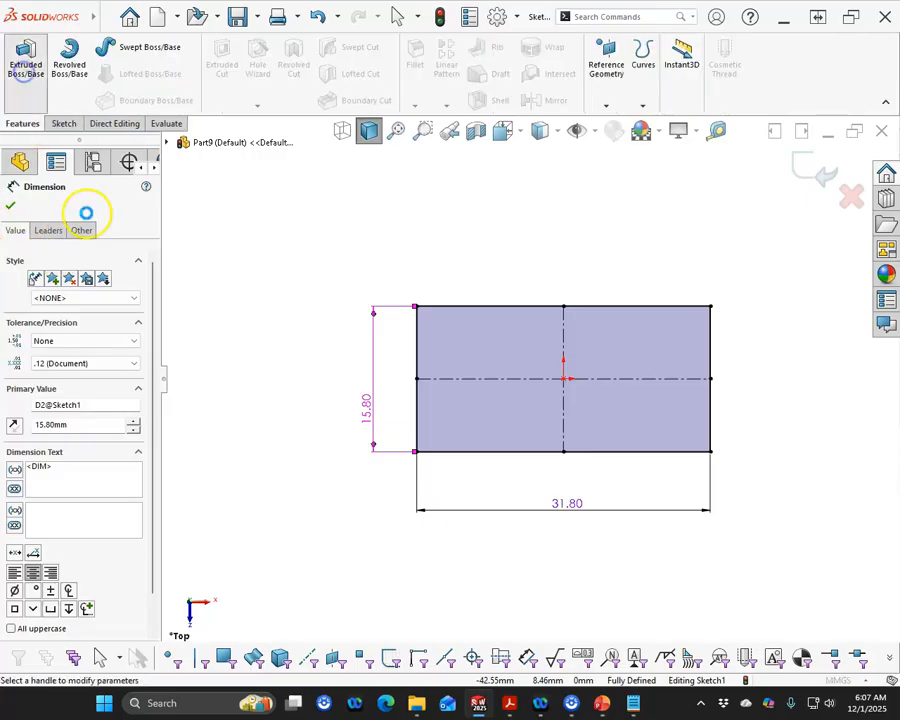
pyautogui.click(127, 289)
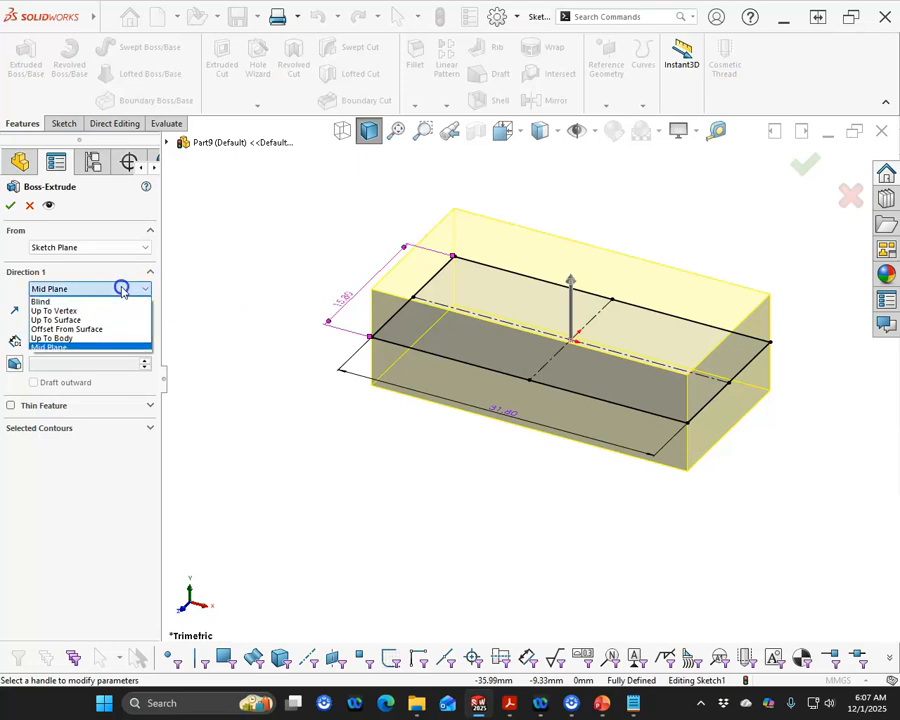
pyautogui.click(68, 302)
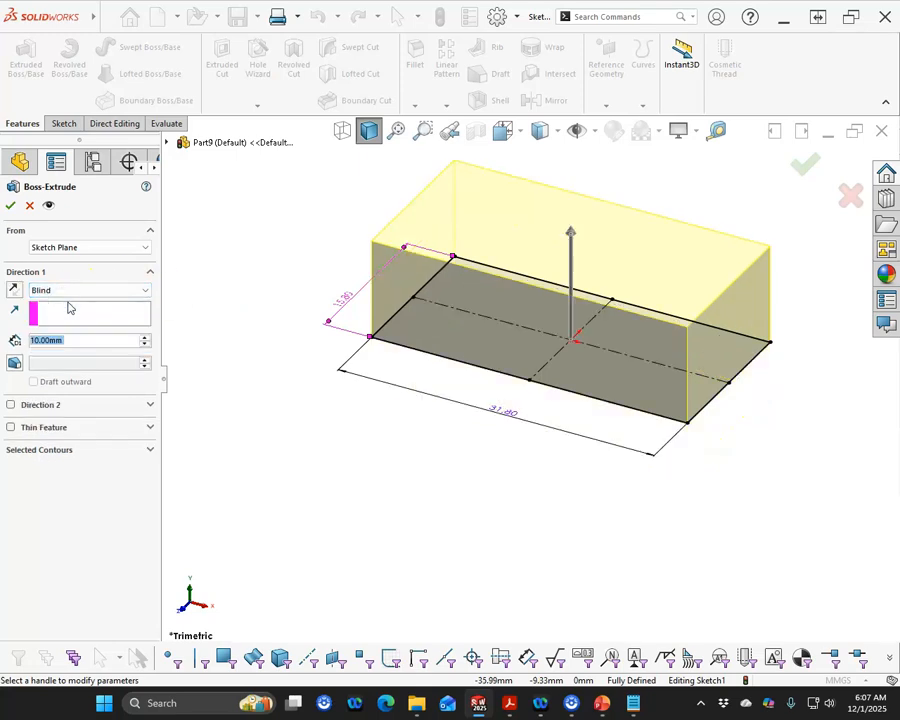
pyautogui.write('9.6')
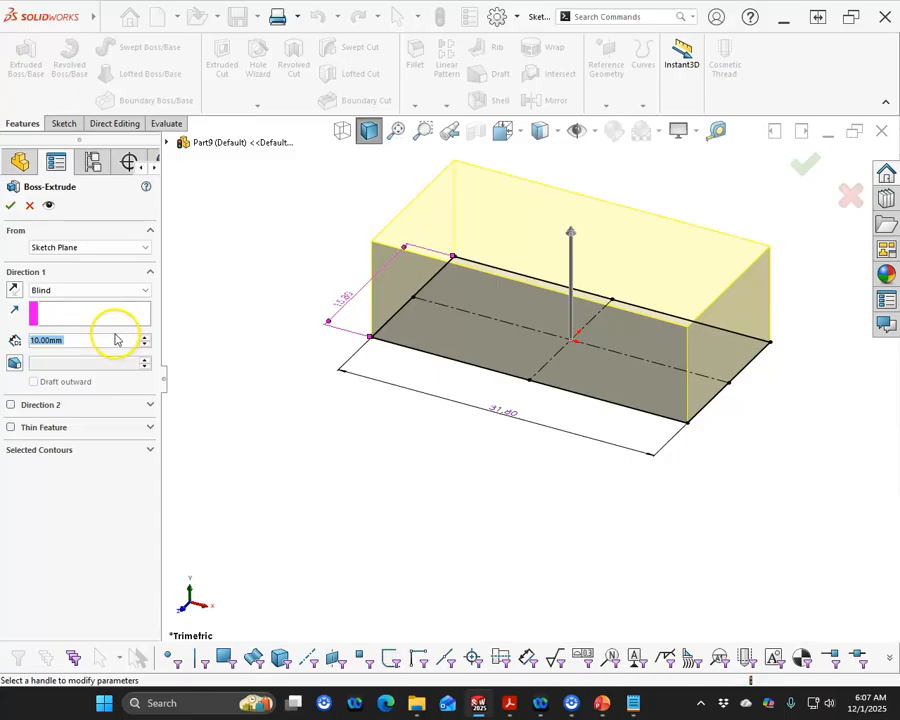
pyautogui.press('Return')
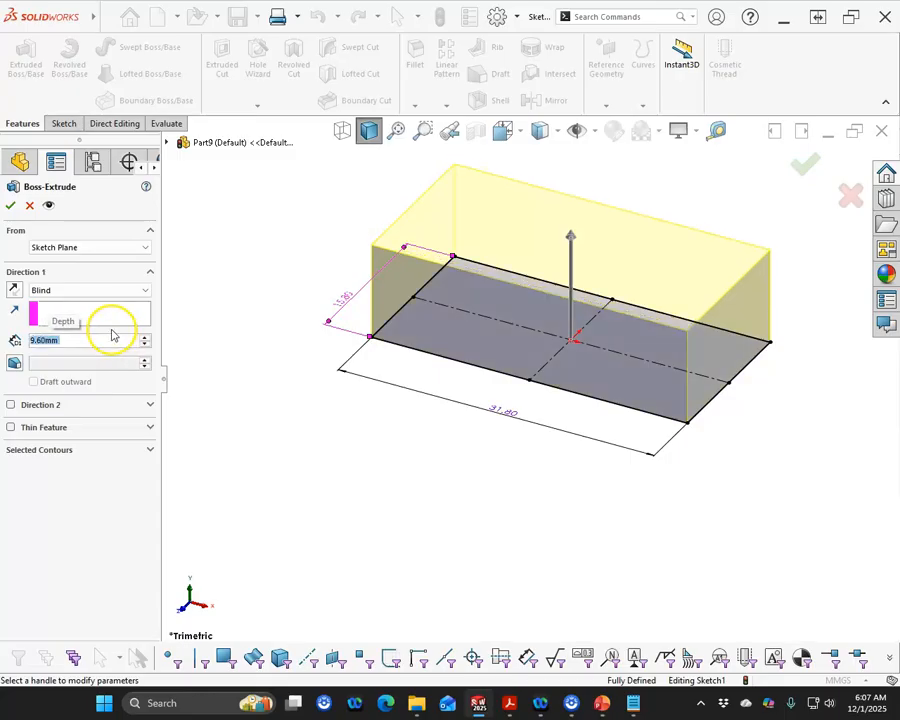
pyautogui.click(11, 205)
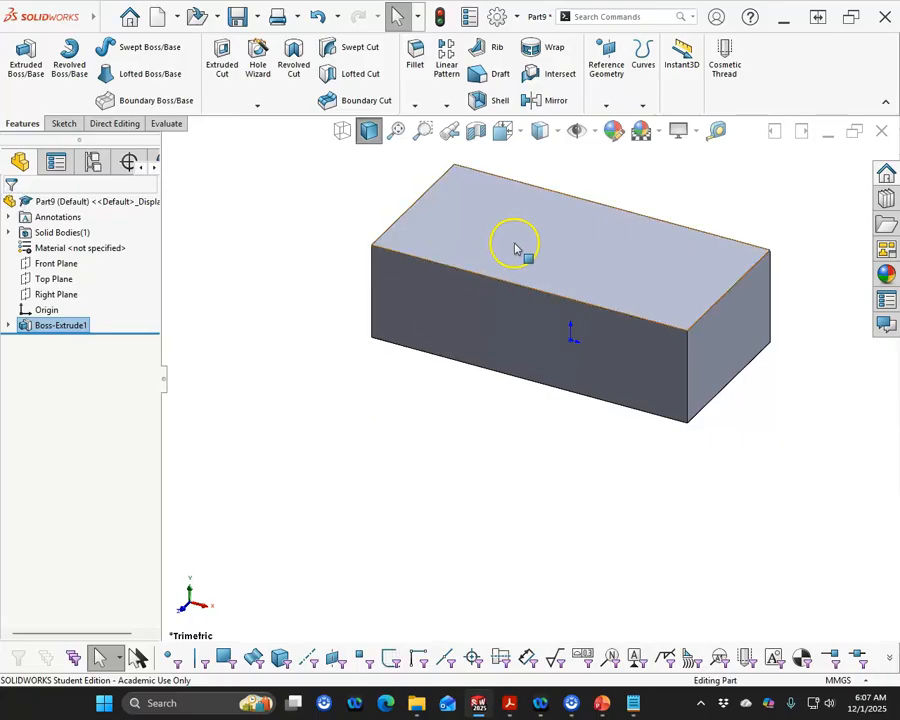
# Open a new sketch on the block's top face and draw a circle near its lower-left corner
pyautogui.click(514, 246)
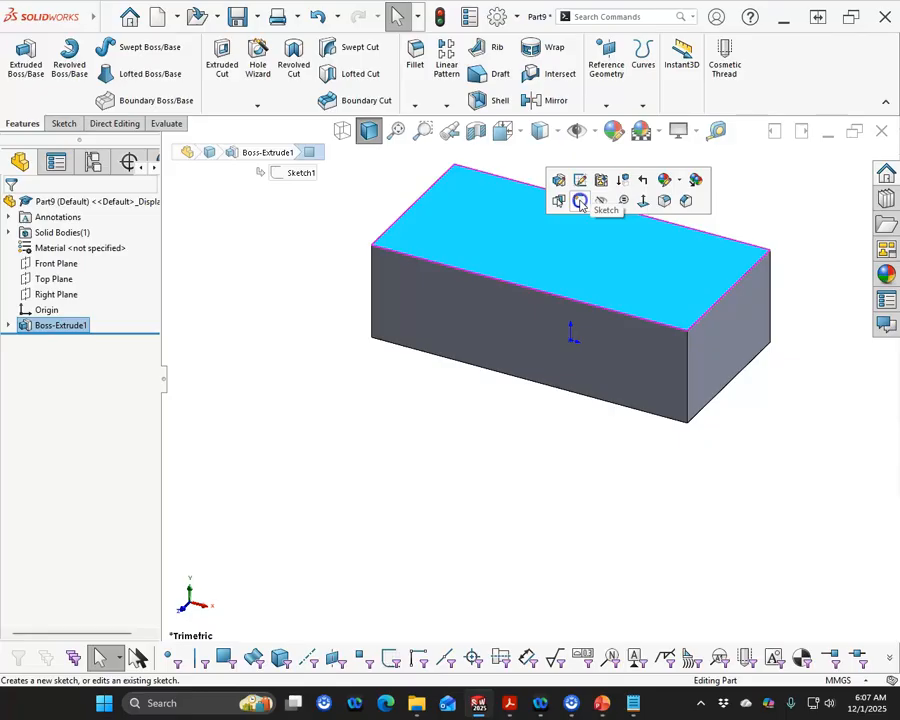
pyautogui.click(580, 203)
pyautogui.click(133, 47)
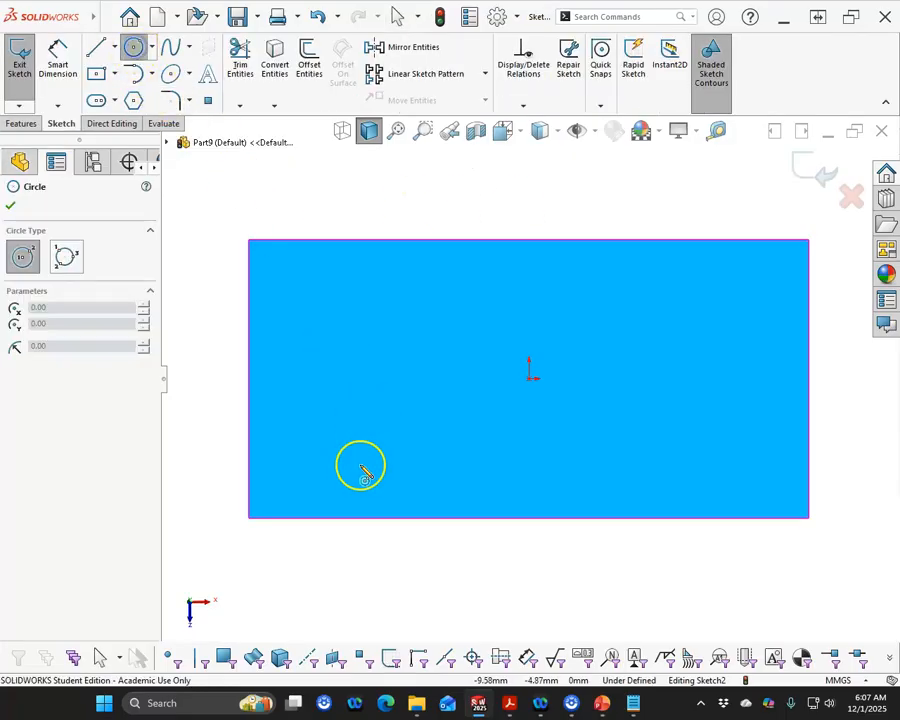
pyautogui.moveTo(331, 435); pyautogui.dragTo(364, 460)
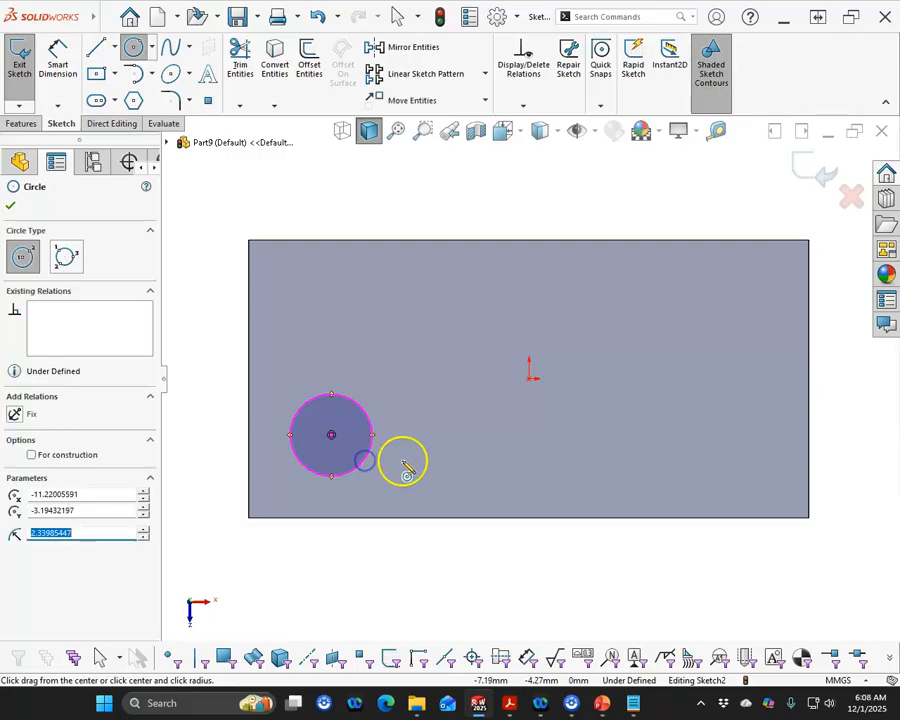
# Dimension the circle centre's horizontal distance from the origin as 12 mm
pyautogui.rightClick(305, 210)
pyautogui.click(452, 191)
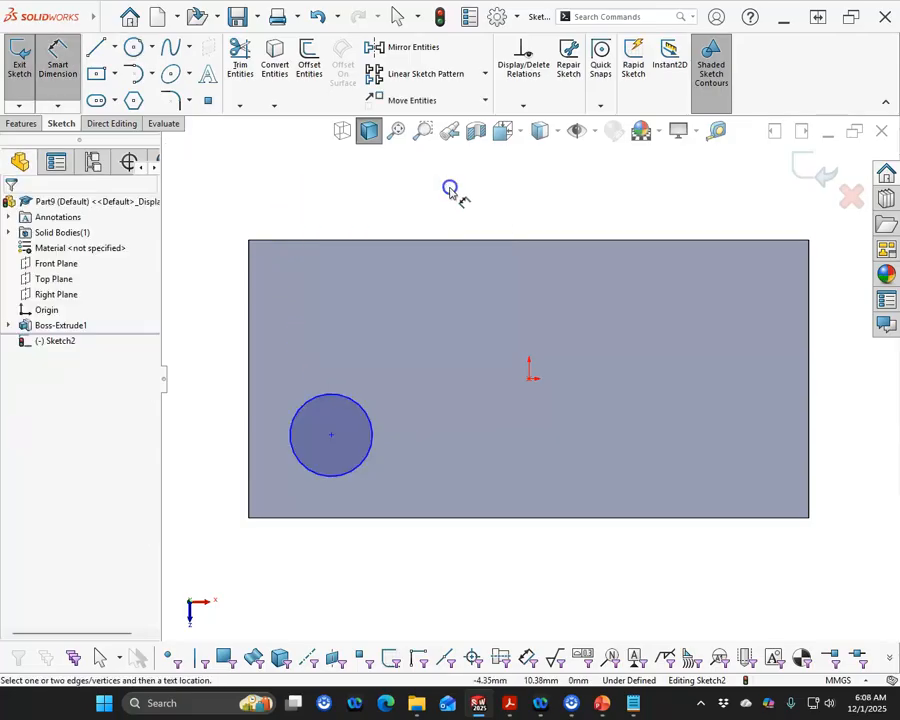
pyautogui.click(555, 377)
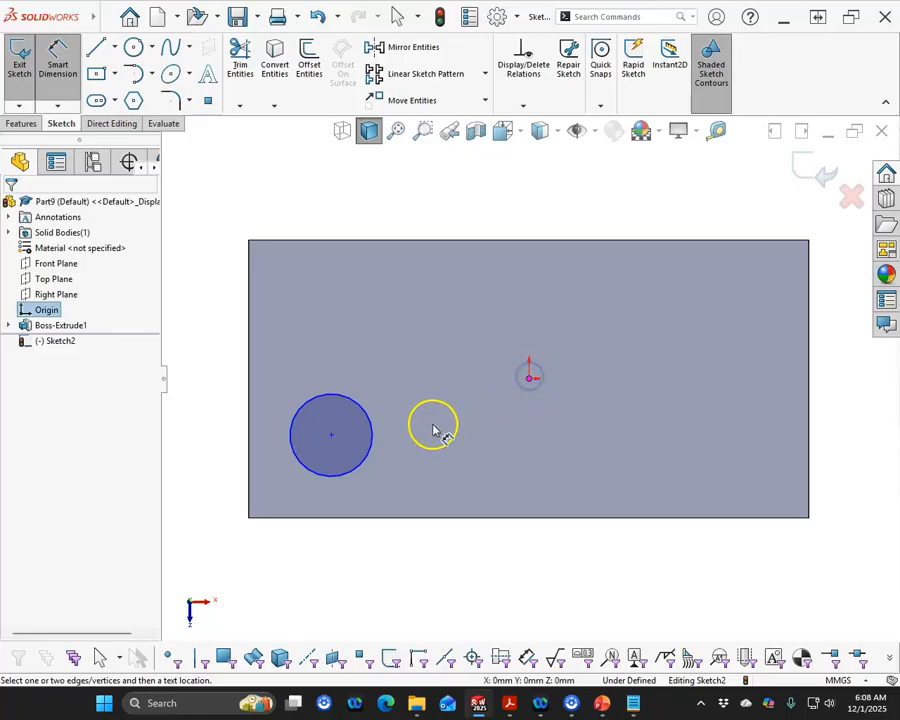
pyautogui.click(369, 443)
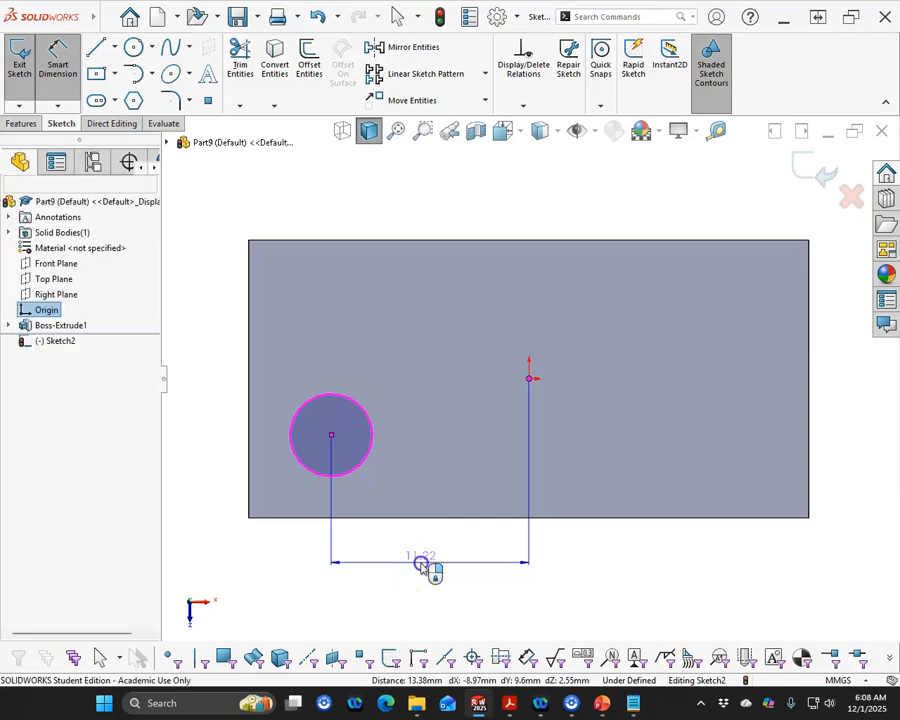
pyautogui.click(426, 562)
pyautogui.write('12')
pyautogui.press('Return')
# Dimension the circle centre's vertical distance from the origin at 4 mm
pyautogui.click(540, 378)
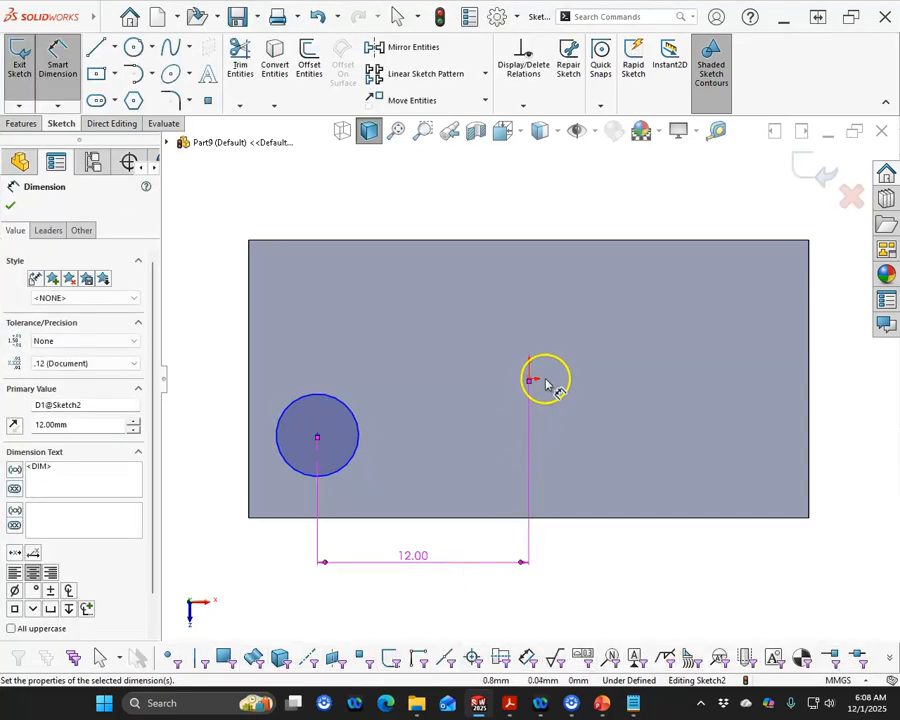
pyautogui.click(340, 404)
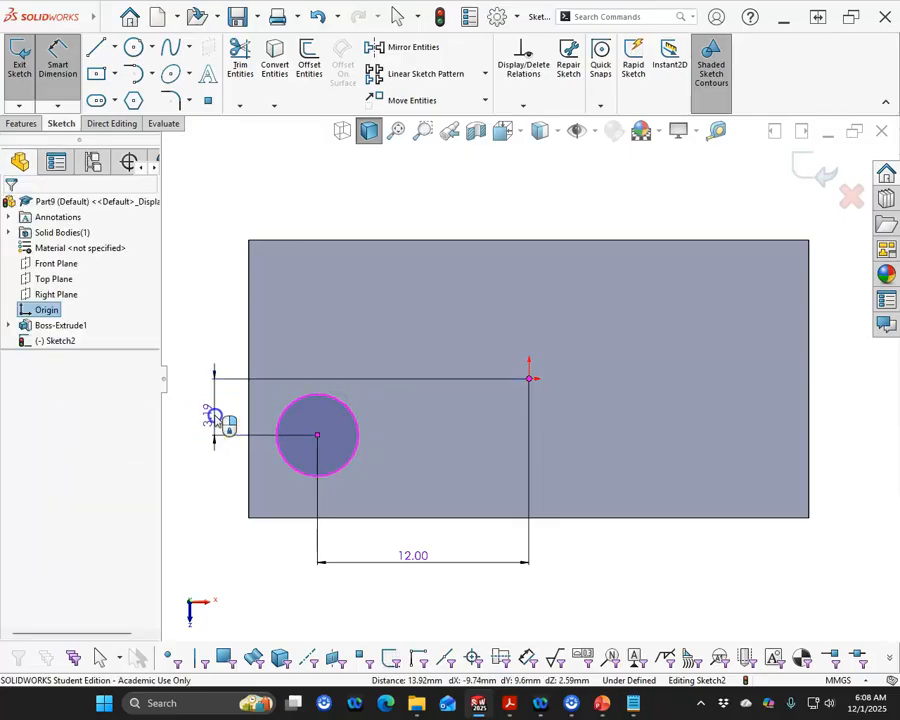
pyautogui.click(213, 420)
pyautogui.press('Return')
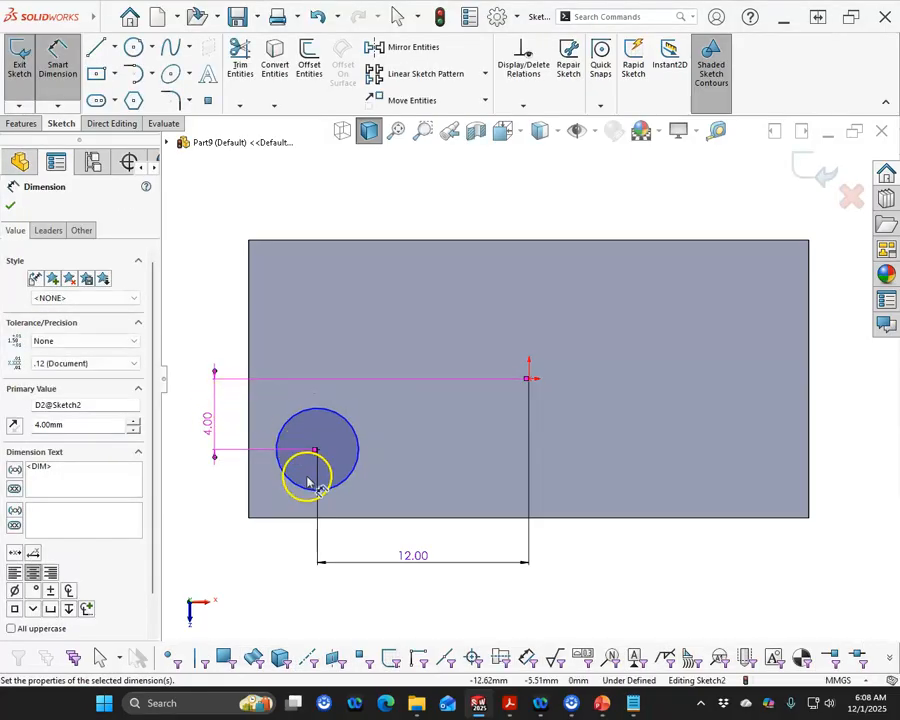
# Dimension the circle's diameter as 4.8 mm
pyautogui.click(297, 487)
pyautogui.click(196, 545)
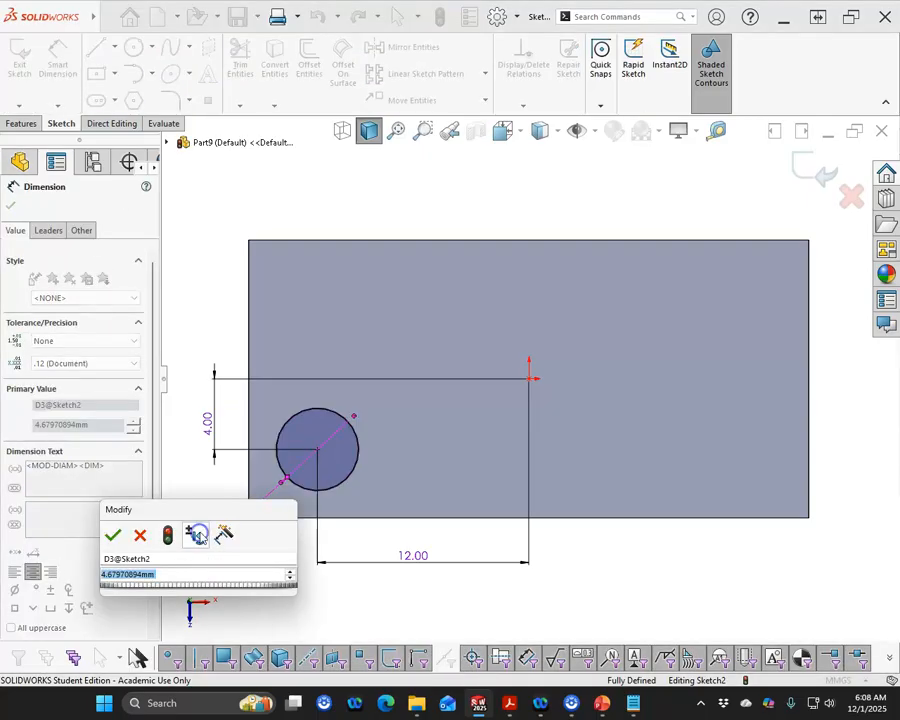
pyautogui.write('4.8')
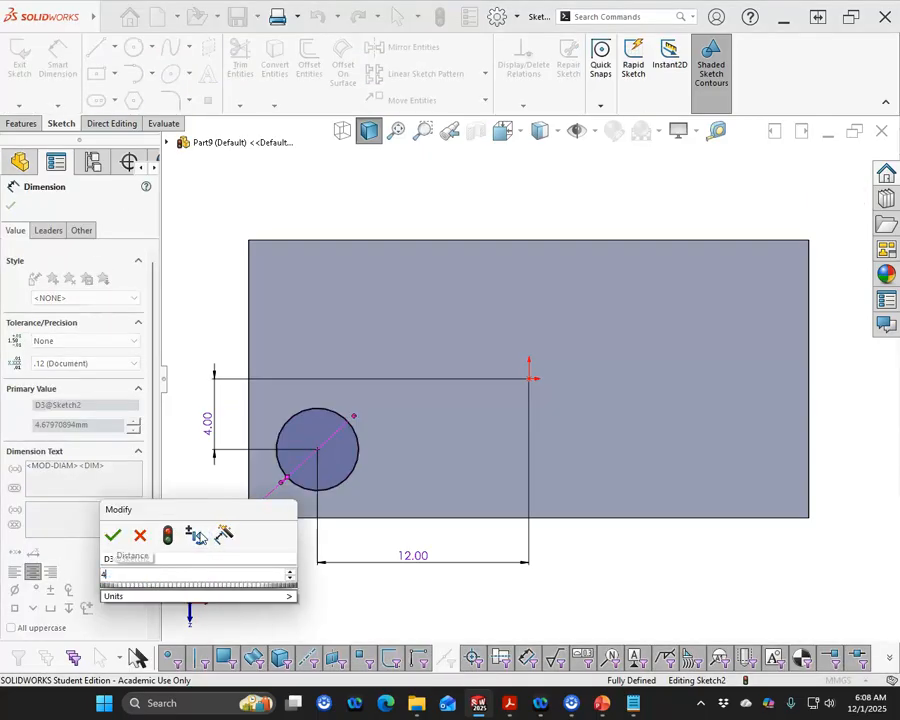
pyautogui.press('Return')
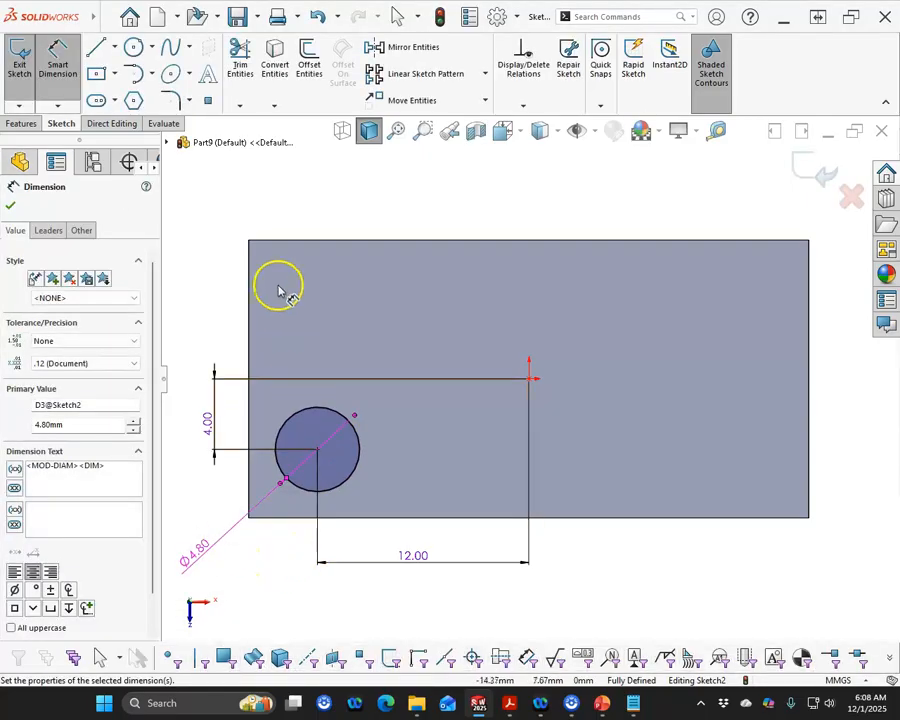
# Start a Linear Sketch Pattern and select the circle as the entity to pattern
pyautogui.rightClick(262, 195)
pyautogui.click(303, 238)
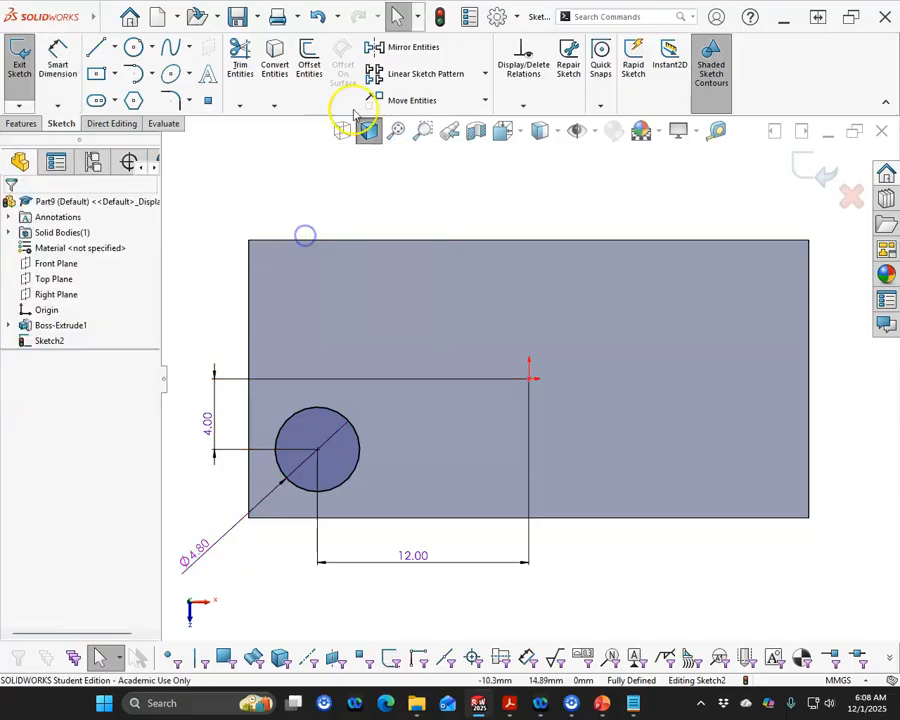
pyautogui.click(427, 73)
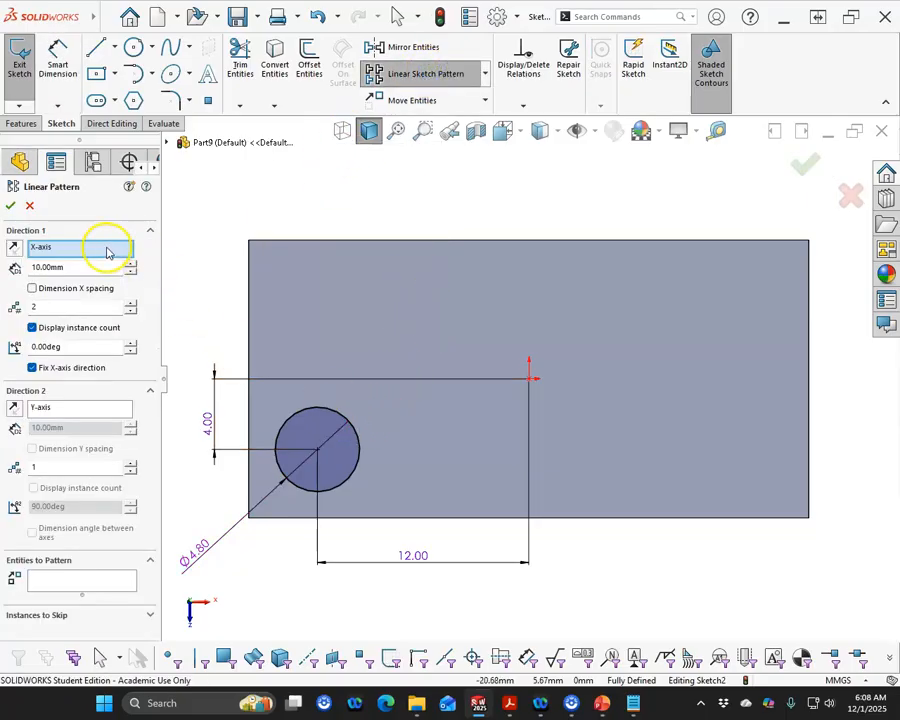
pyautogui.click(80, 582)
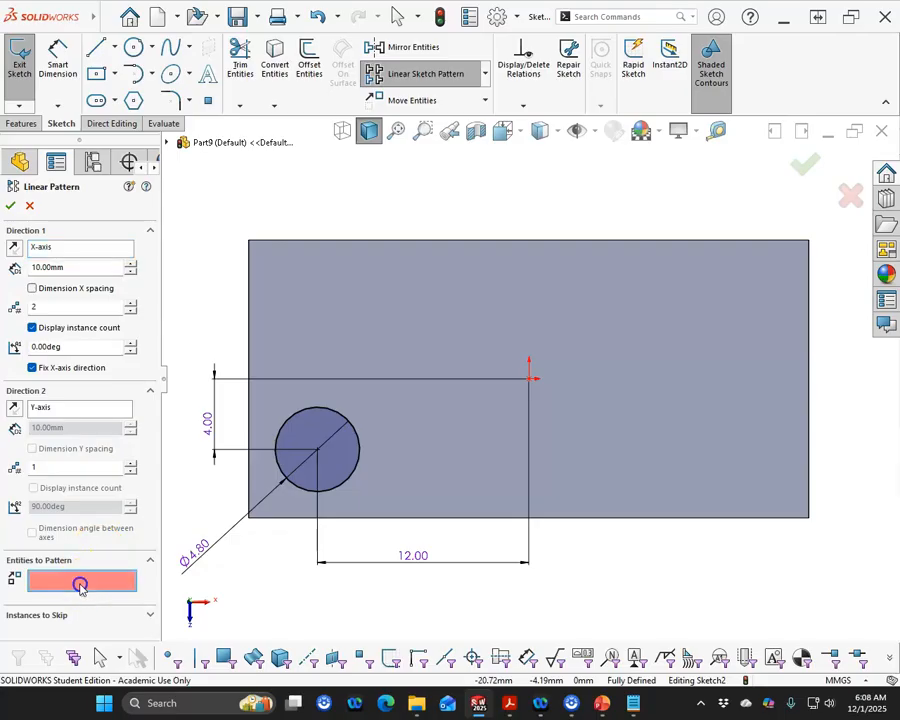
pyautogui.click(287, 483)
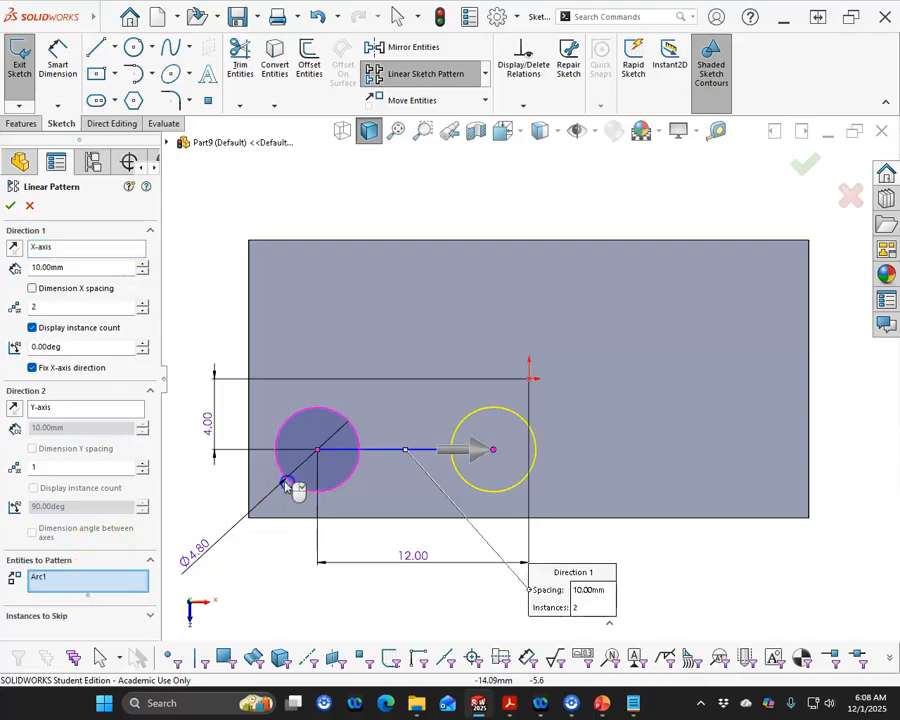
# Pattern the circle into 4 columns and 2 rows, spaced 8 mm apart in both directions, checking the reference drawing for the spacing
pyautogui.click(196, 405)
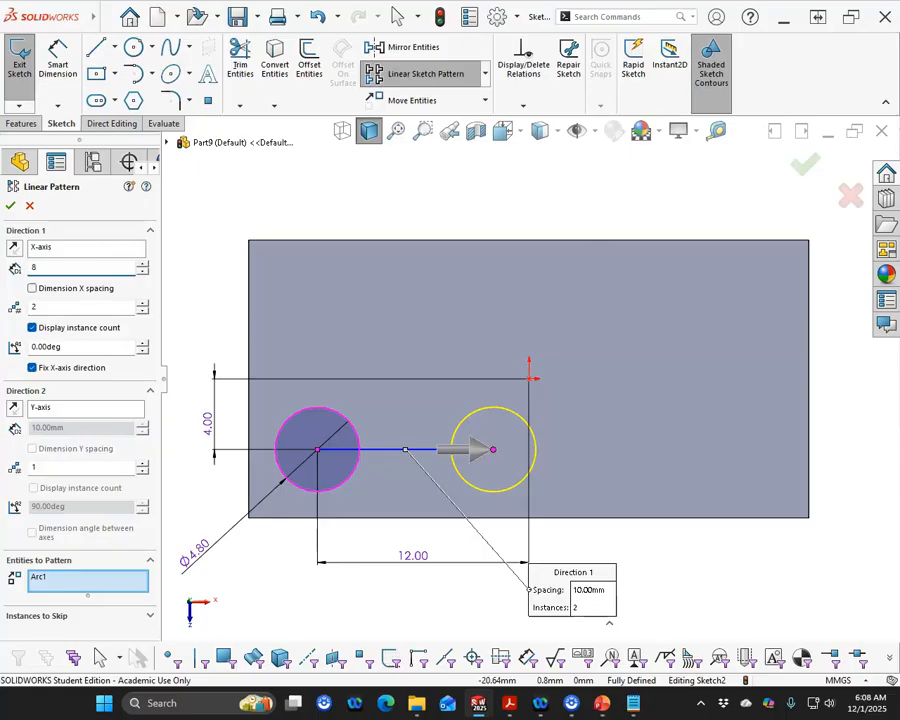
pyautogui.moveTo(0, 62); pyautogui.dragTo(130, 94)
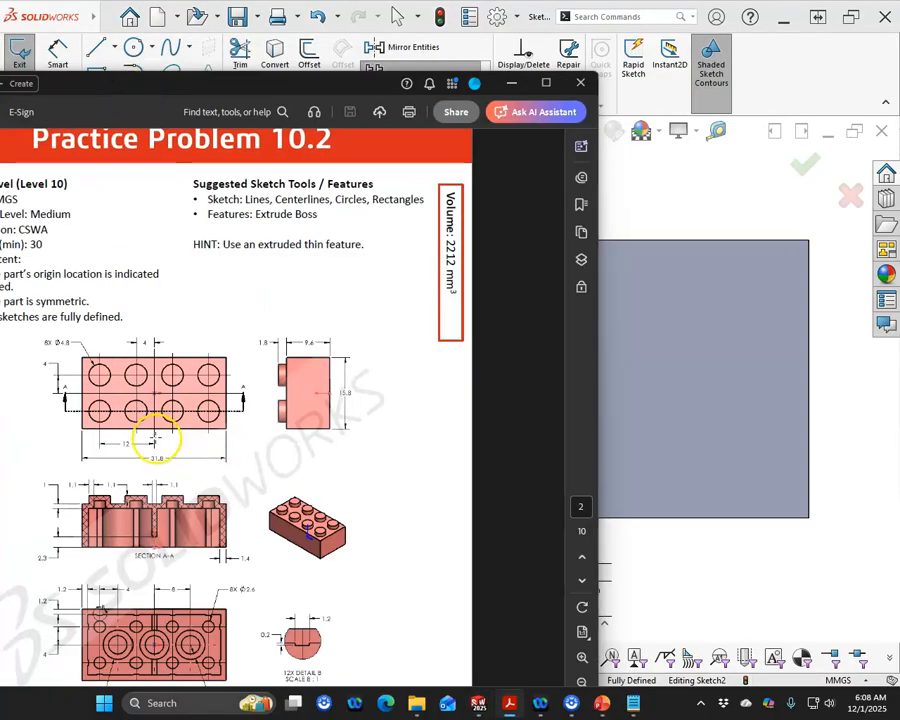
pyautogui.moveTo(155, 90); pyautogui.dragTo(0, 90)
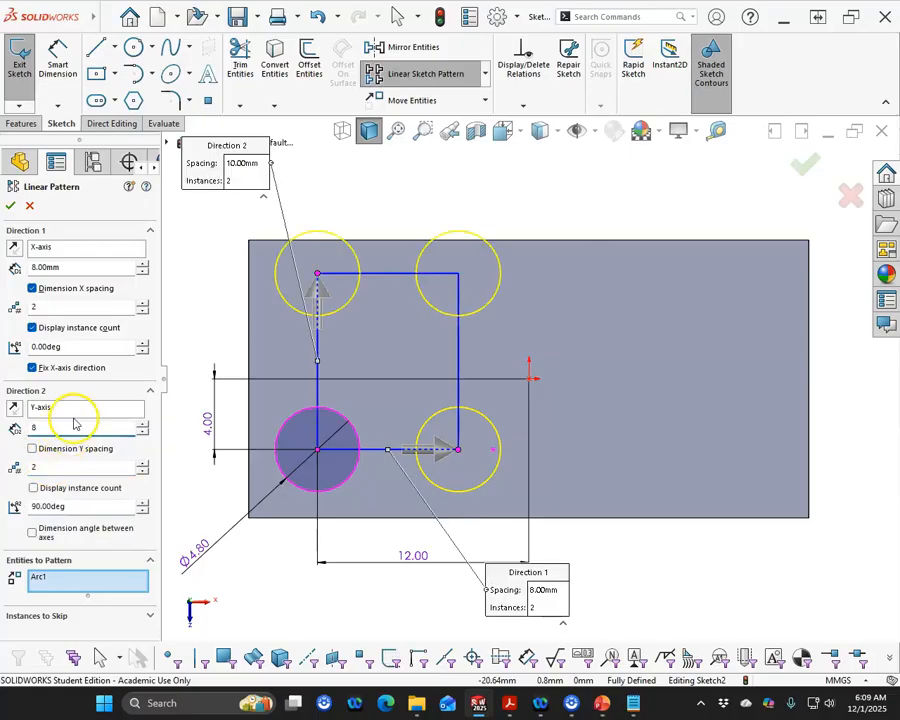
pyautogui.press('Tab')
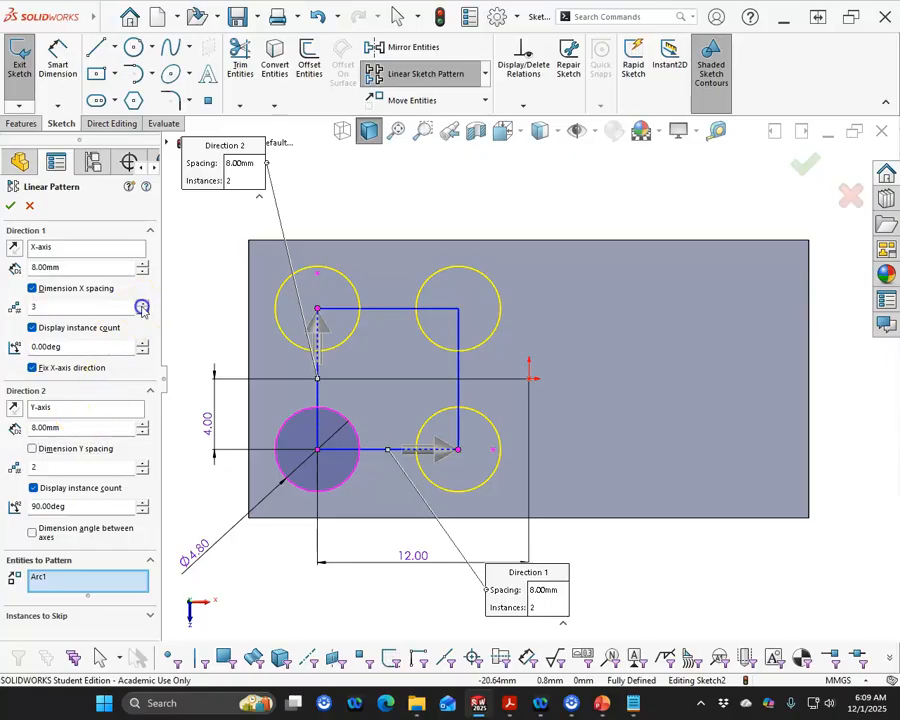
pyautogui.click(142, 304)
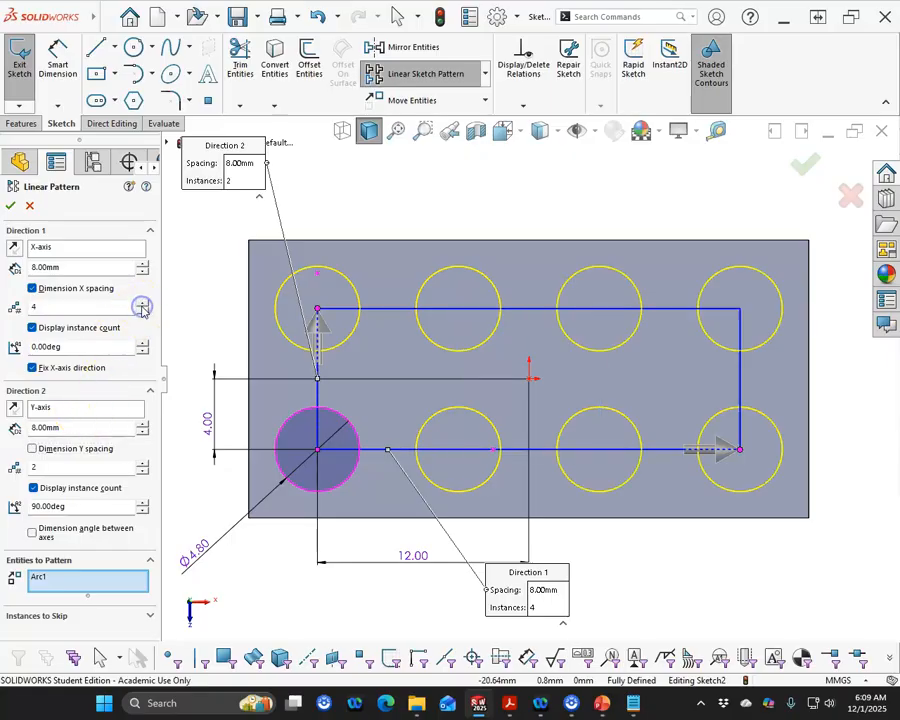
pyautogui.click(10, 206)
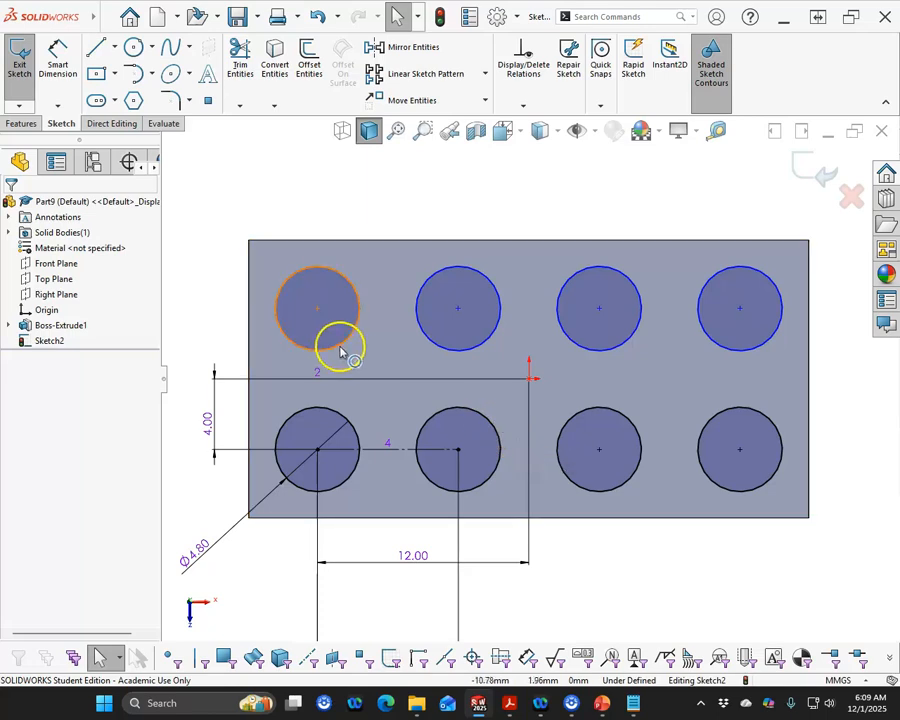
# Add a vertical relation between the centres of the two first-column circles
pyautogui.moveTo(316, 311)
pyautogui.mouseDown()
pyautogui.moveTo(350, 312)
pyautogui.moveTo(312, 310)
pyautogui.mouseUp()
pyautogui.keyDown('ctrl'); pyautogui.click(317, 450); pyautogui.keyUp('ctrl')
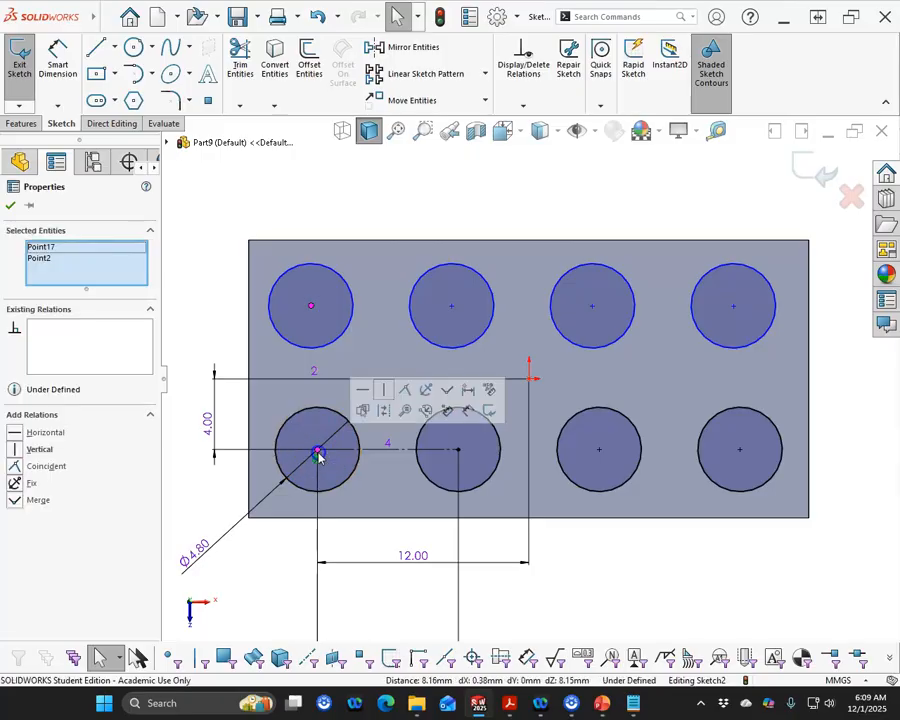
pyautogui.click(381, 390)
# Dimension the vertical distance between the two first-column circle centres as 8 mm
pyautogui.click(64, 68)
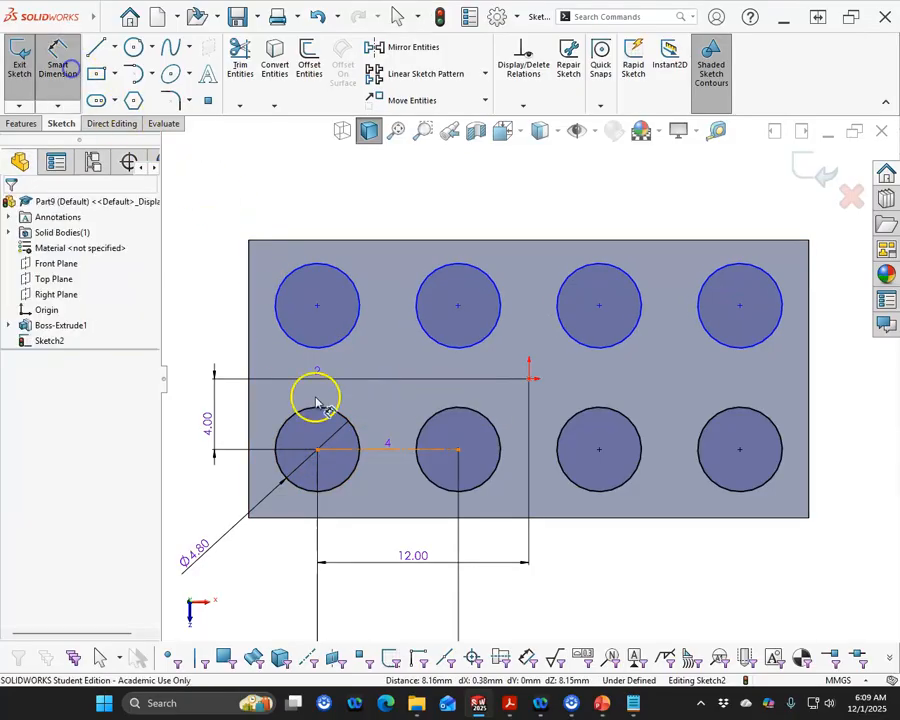
pyautogui.click(352, 432)
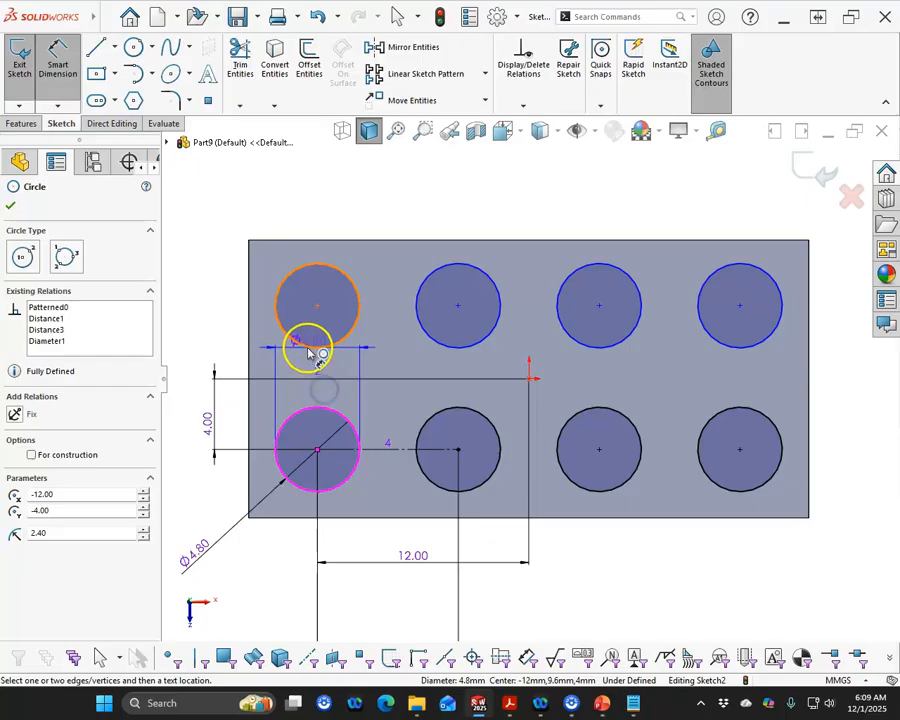
pyautogui.click(303, 347)
pyautogui.click(186, 365)
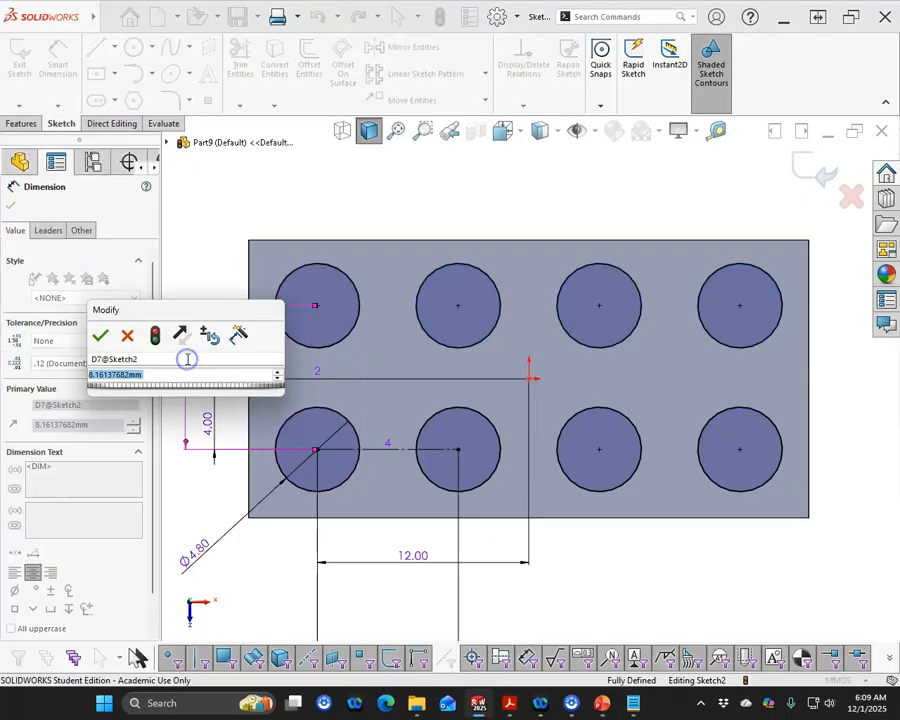
pyautogui.write('8')
pyautogui.press('Return')
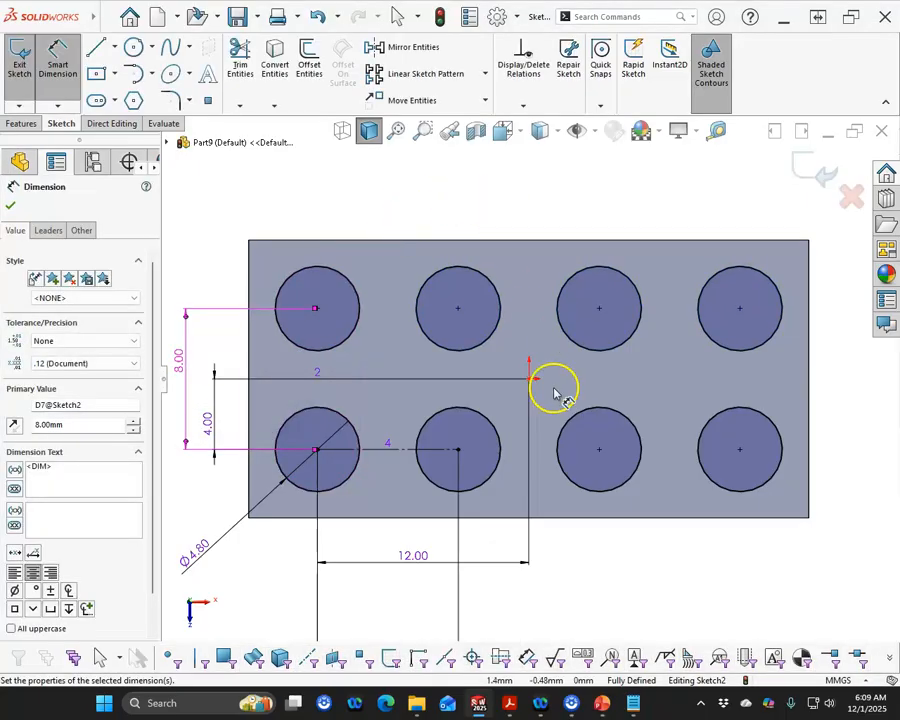
# Dimension the horizontal distance from the origin to the second circle's centre and reposition the dimension text
pyautogui.click(529, 380)
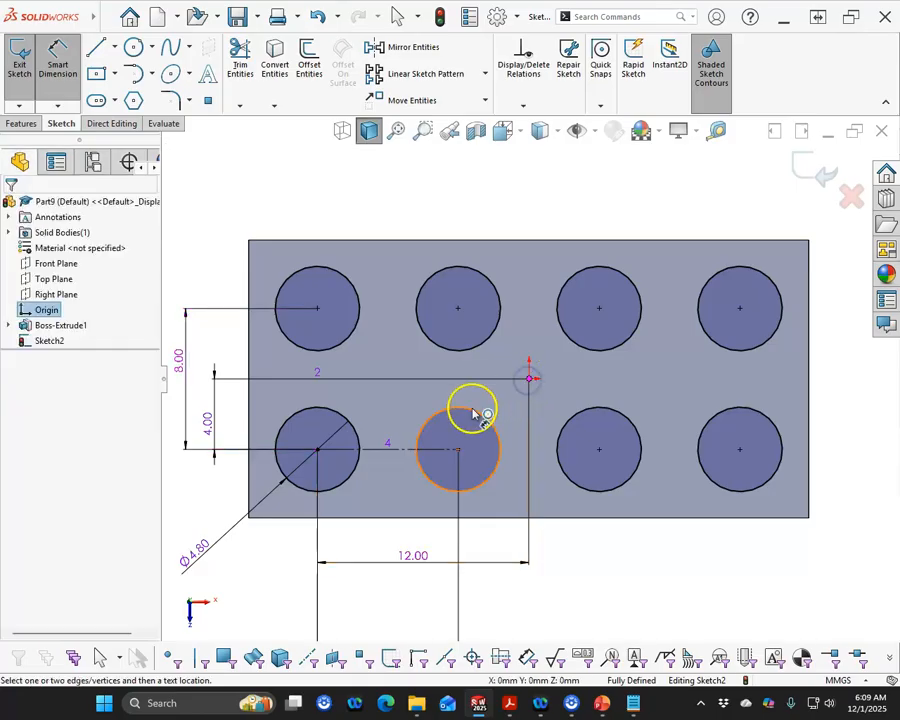
pyautogui.click(472, 412)
pyautogui.click(512, 584)
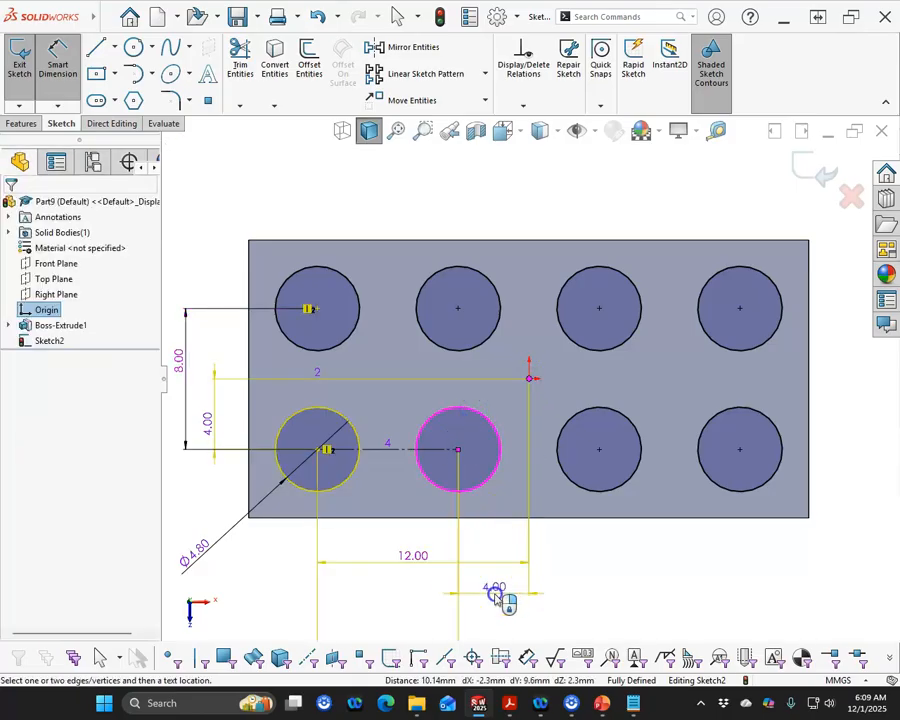
pyautogui.click(529, 344)
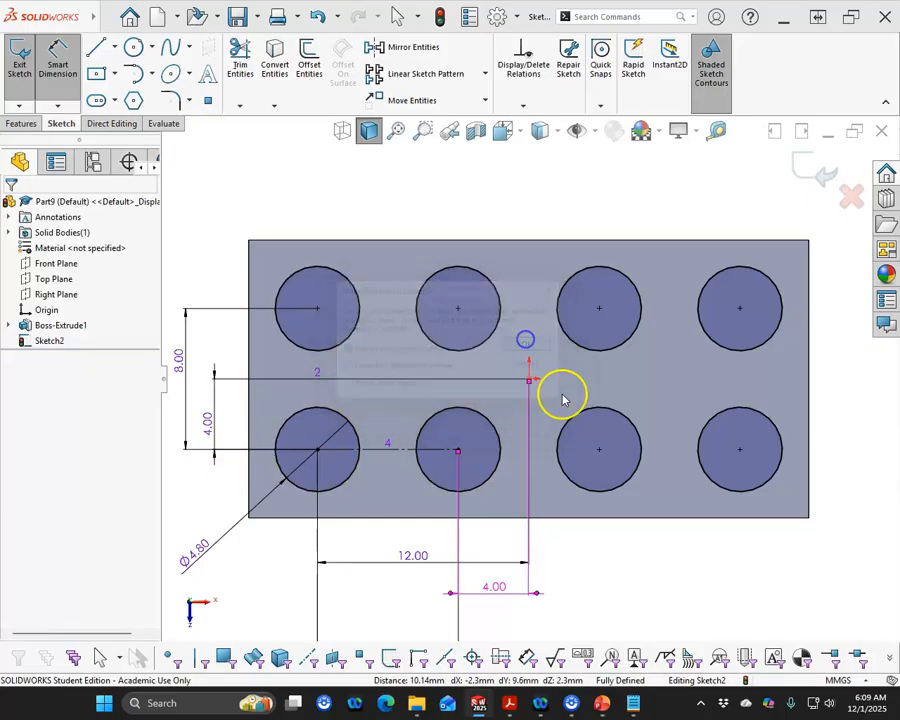
pyautogui.moveTo(498, 584); pyautogui.dragTo(570, 534)
pyautogui.click(622, 606)
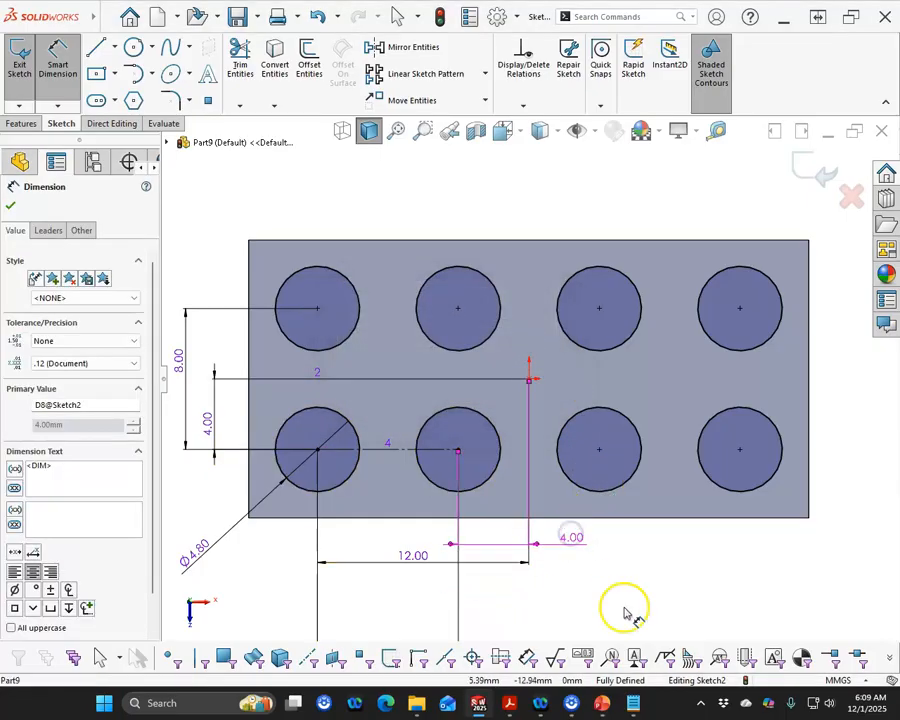
# Extrude the eight stud circles as a boss 1.8 mm high, merged with the brick
pyautogui.click(21, 123)
pyautogui.click(26, 62)
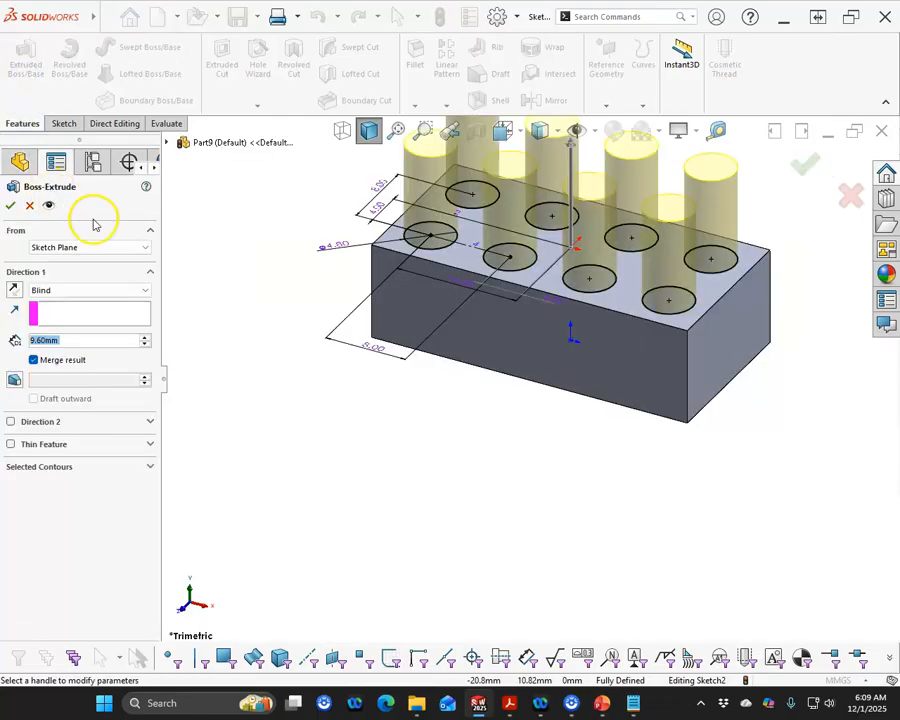
pyautogui.write('1.8')
pyautogui.press('Return')
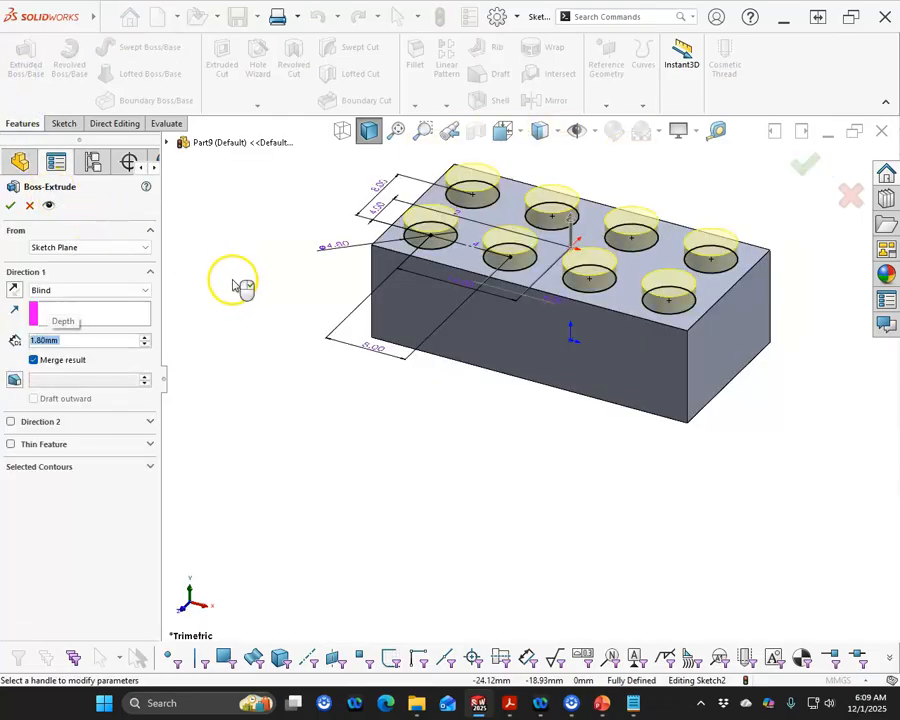
pyautogui.click(10, 205)
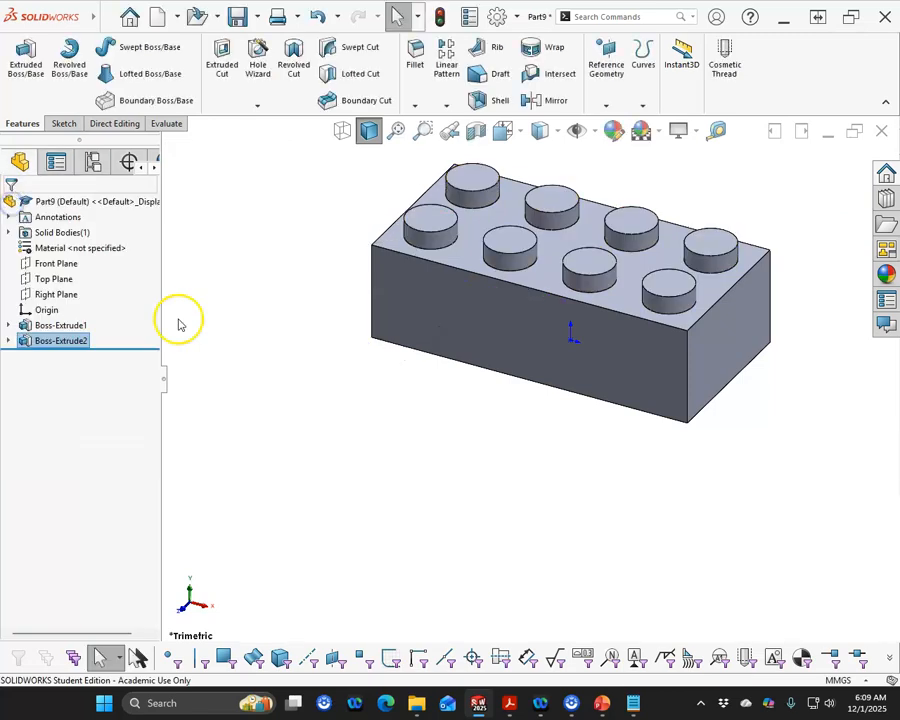
# Start a new sketch on the brick's bottom face
pyautogui.moveTo(422, 444); pyautogui.dragTo(484, 343, button='middle')
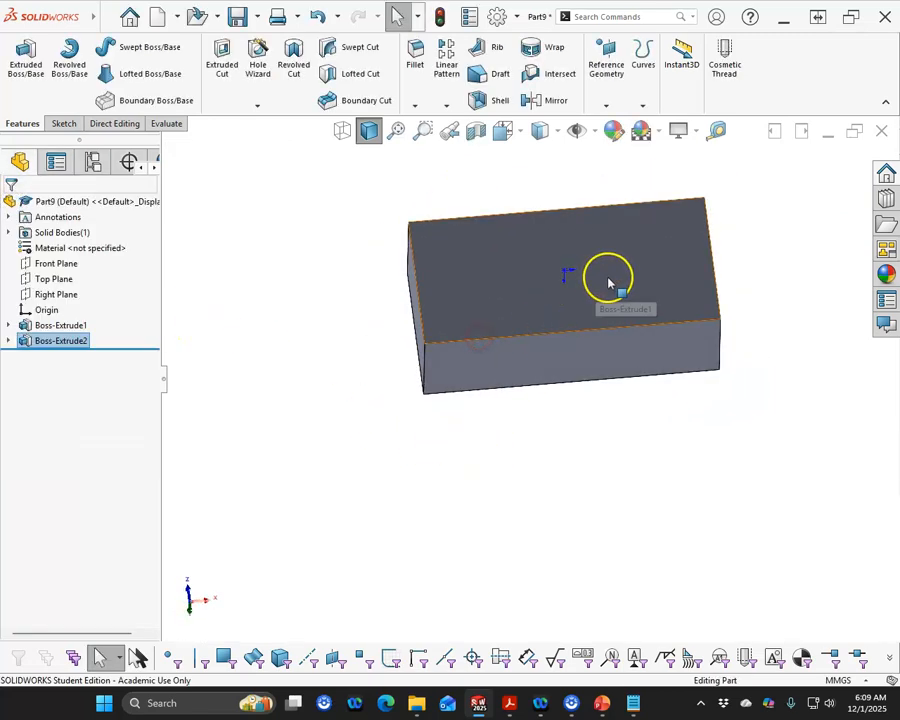
pyautogui.click(609, 279)
pyautogui.click(676, 236)
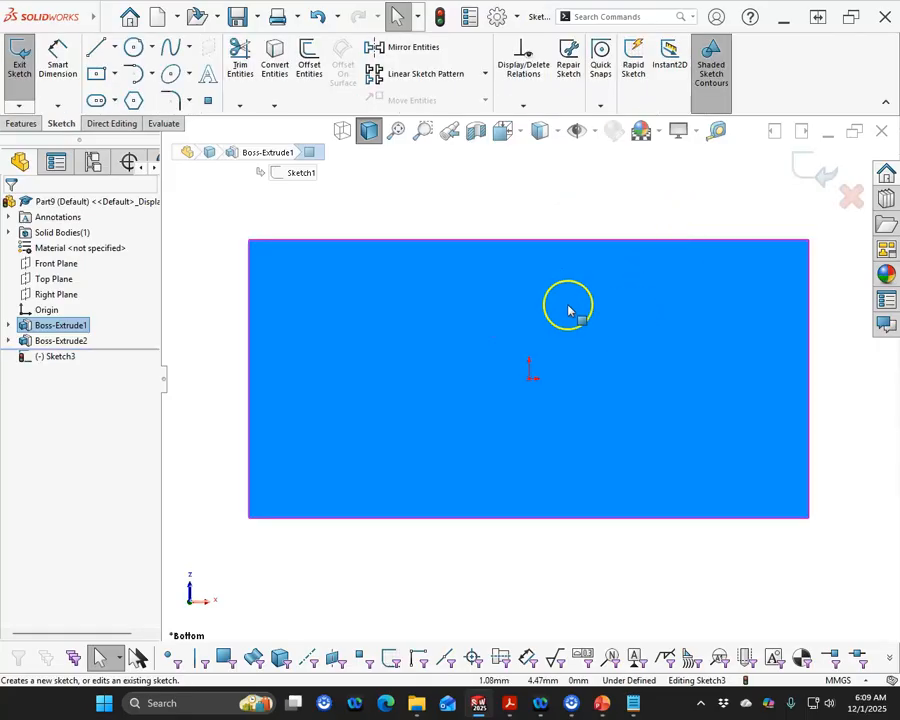
# Offset the bottom face's edges outward by 1.4 mm, then undo that offset
pyautogui.click(377, 241)
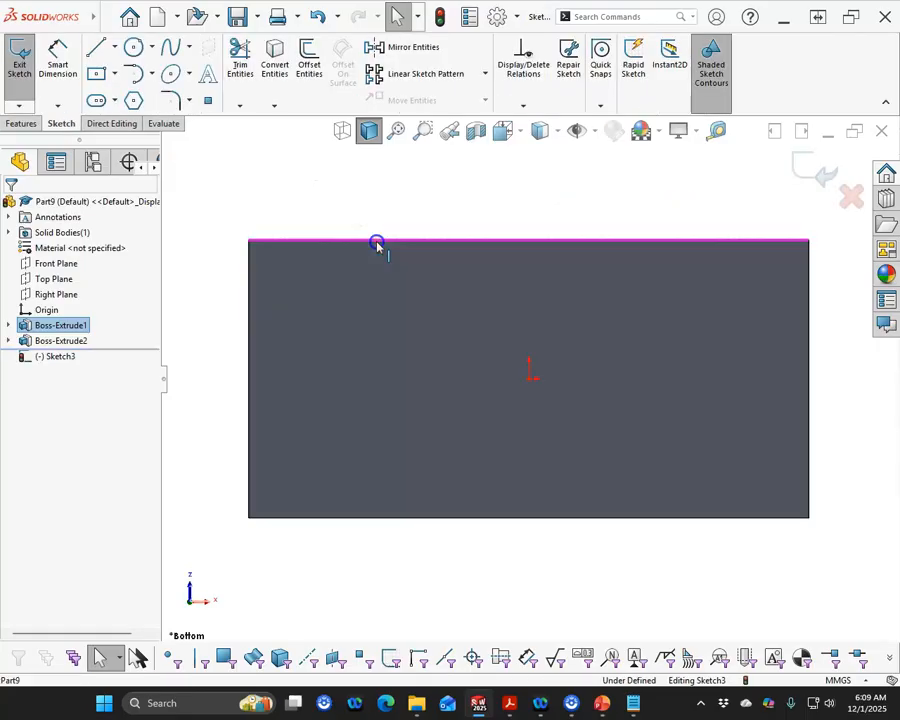
pyautogui.click(367, 277)
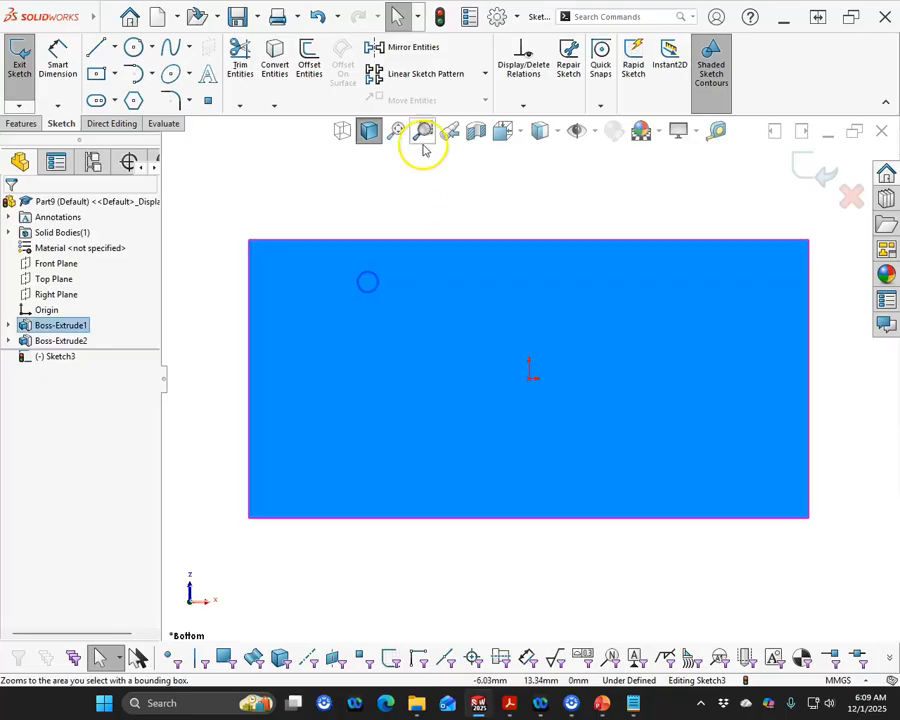
pyautogui.click(310, 60)
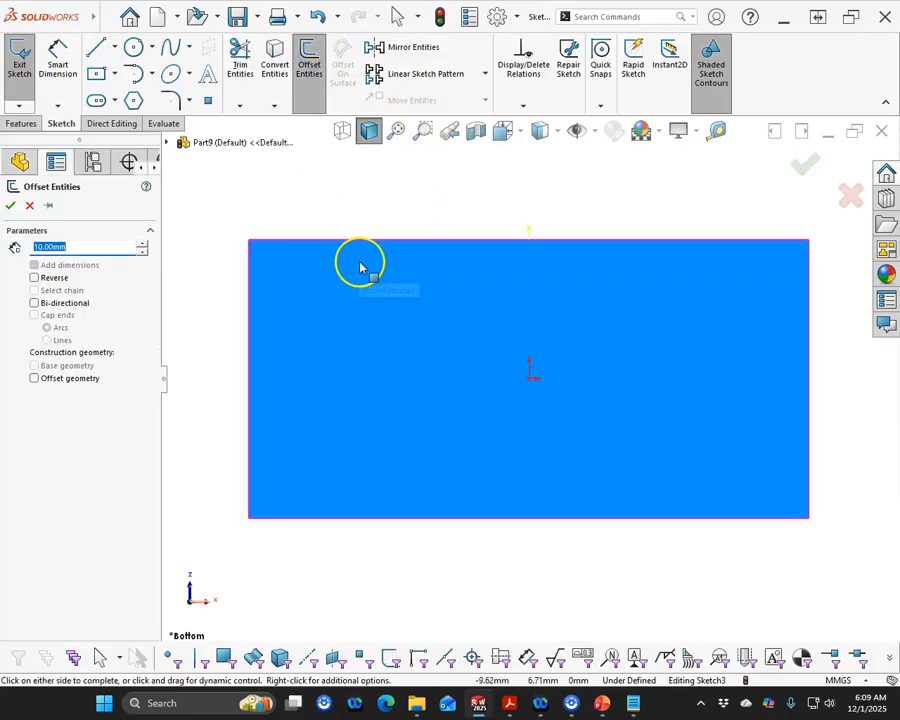
pyautogui.write('1.4')
pyautogui.press('Return')
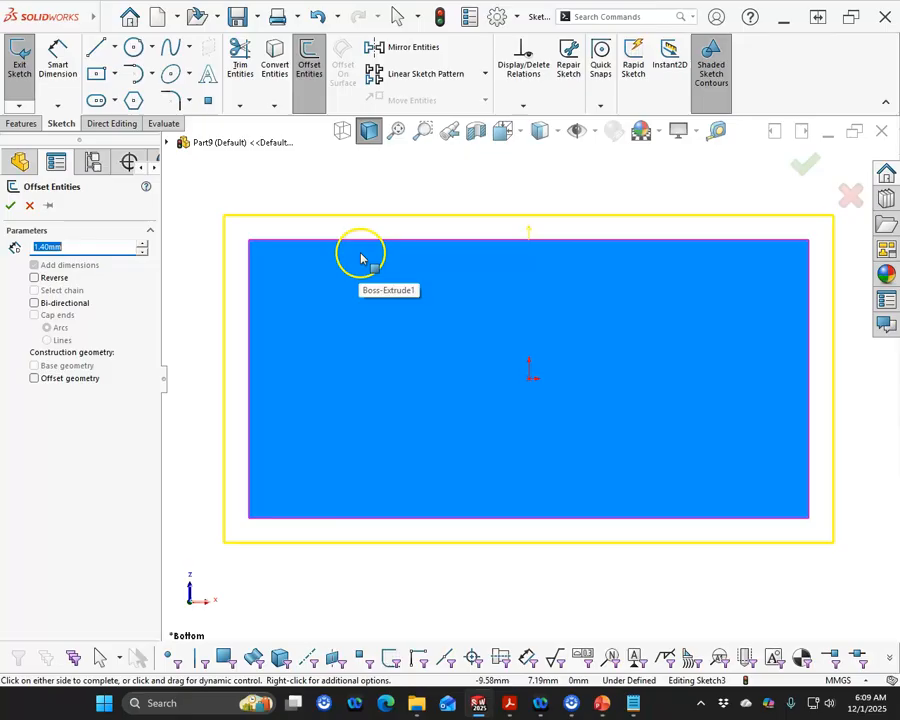
pyautogui.click(9, 206)
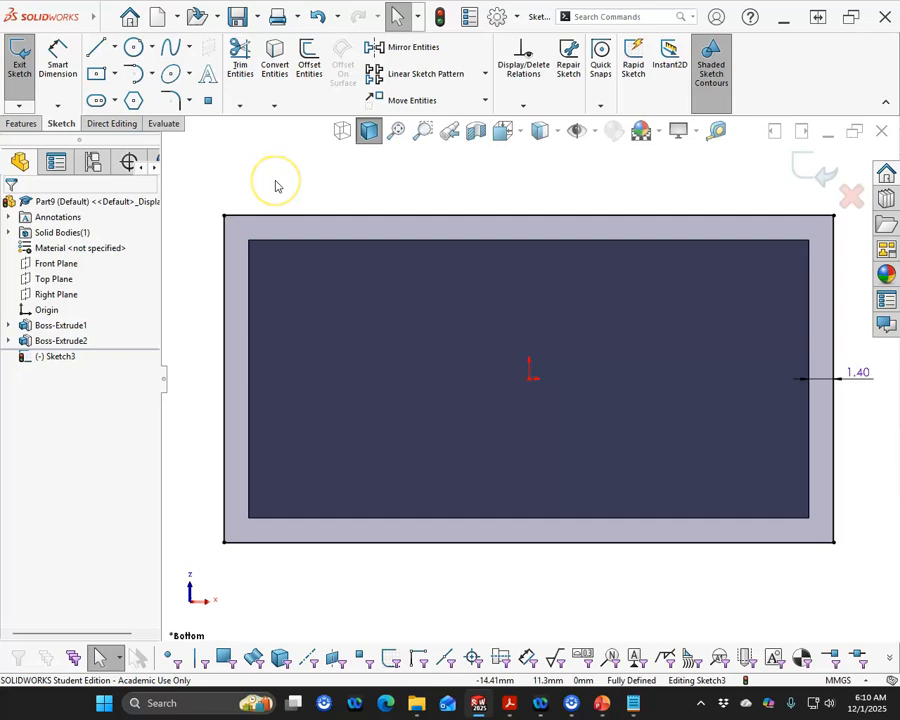
pyautogui.moveTo(263, 180); pyautogui.dragTo(321, 215, button='middle')
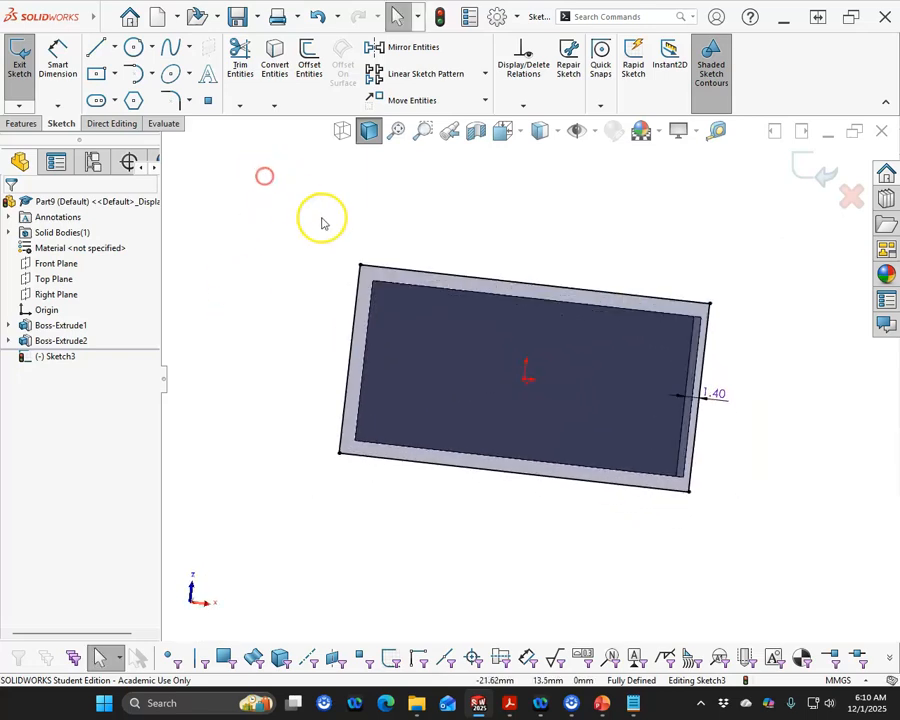
pyautogui.hotkey('ctrl', 'z')
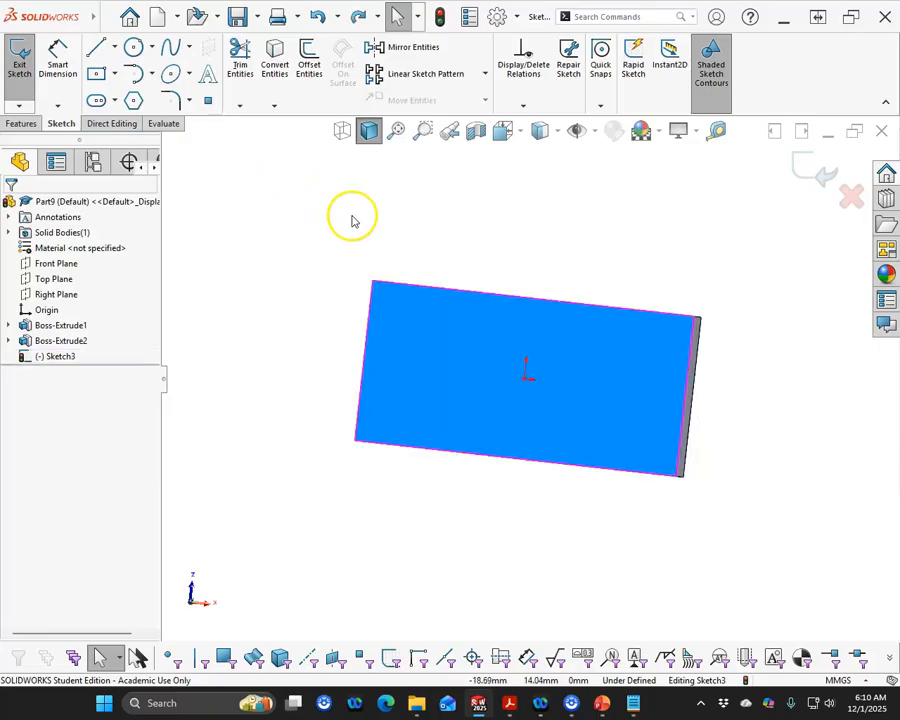
# Offset the bottom face's edges 1.4 mm inward with Reverse enabled
pyautogui.click(311, 62)
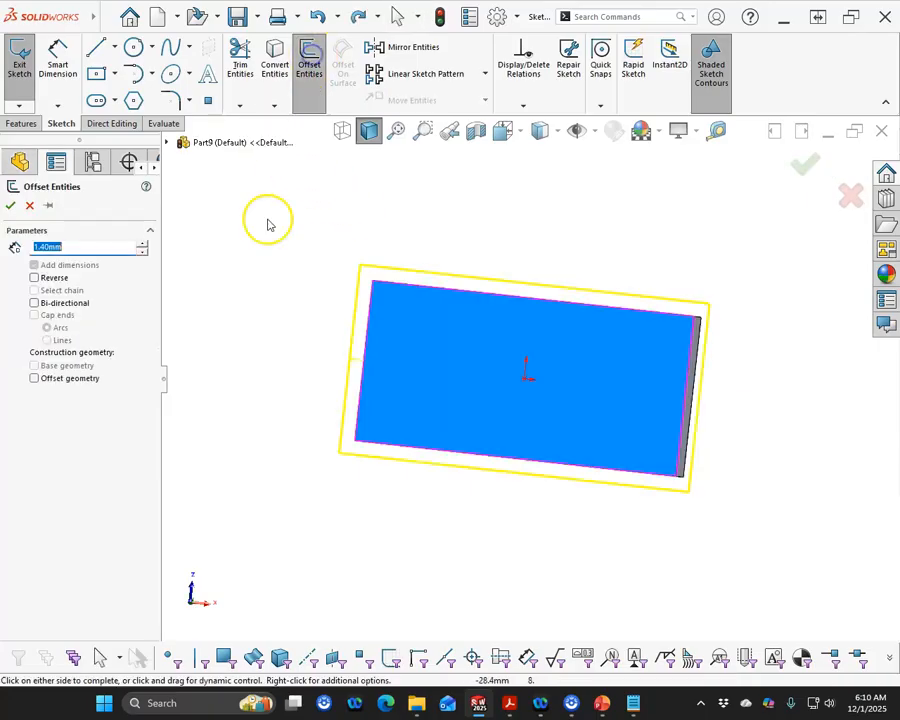
pyautogui.click(35, 279)
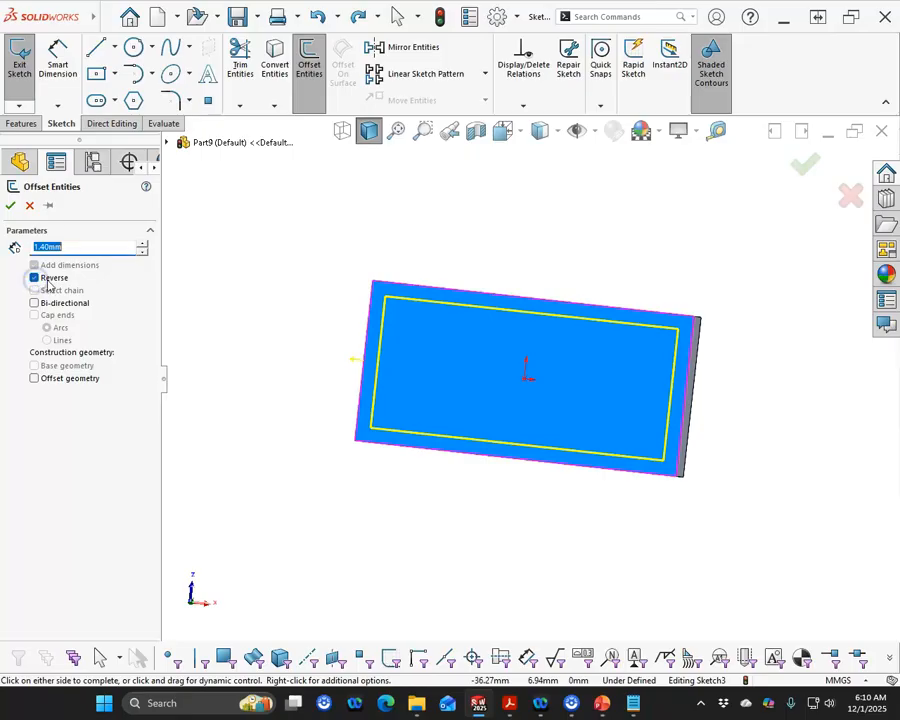
pyautogui.click(10, 206)
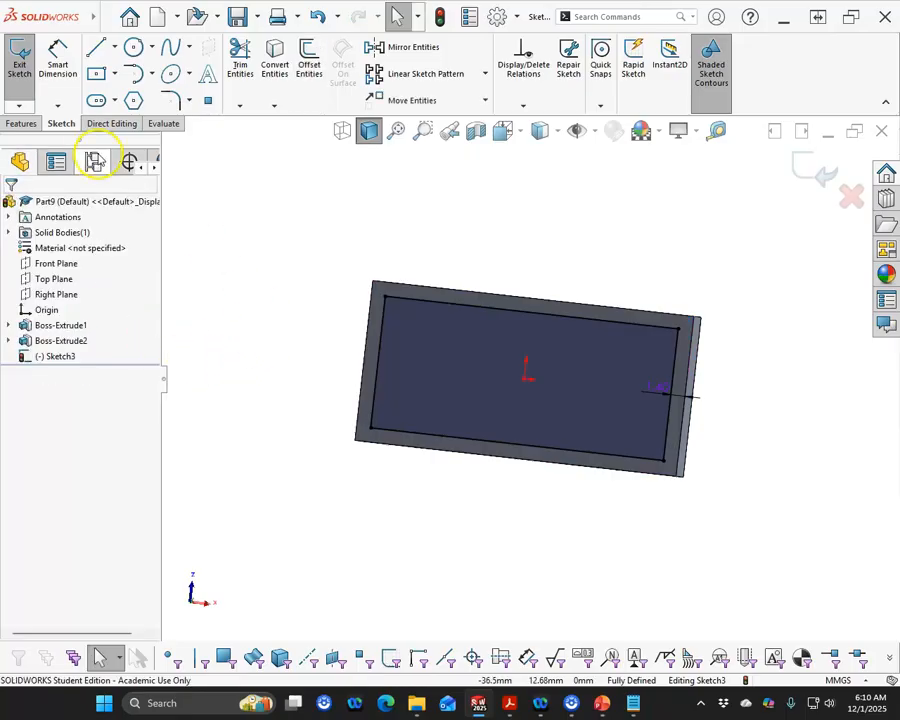
# Cut-extrude the bottom sketch up to 1 mm short of the top face using Offset From Surface
pyautogui.click(20, 123)
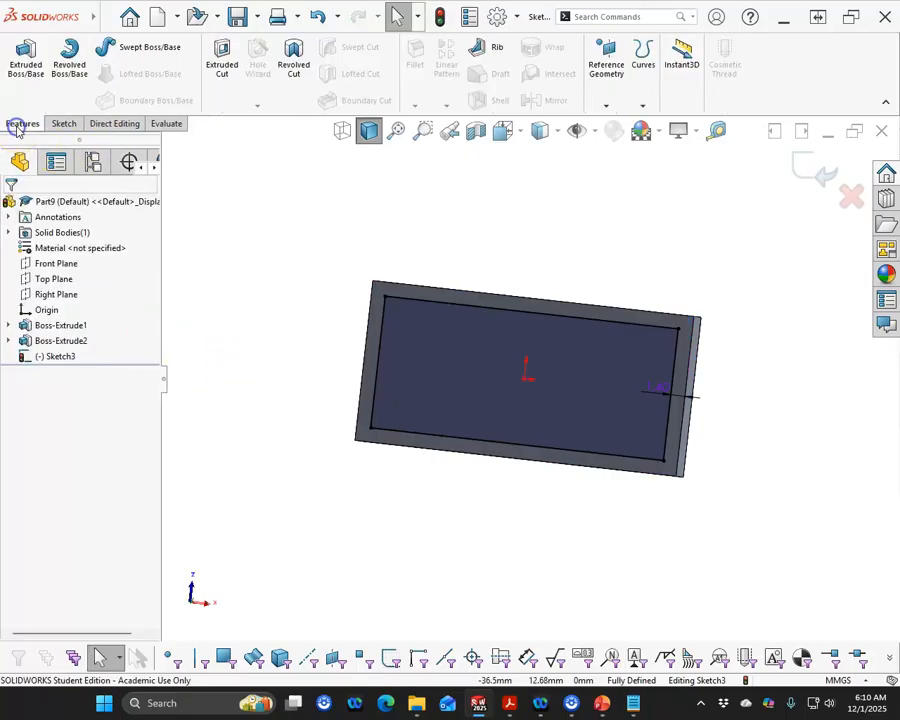
pyautogui.click(222, 62)
pyautogui.moveTo(287, 253); pyautogui.dragTo(256, 477, button='middle')
pyautogui.click(120, 291)
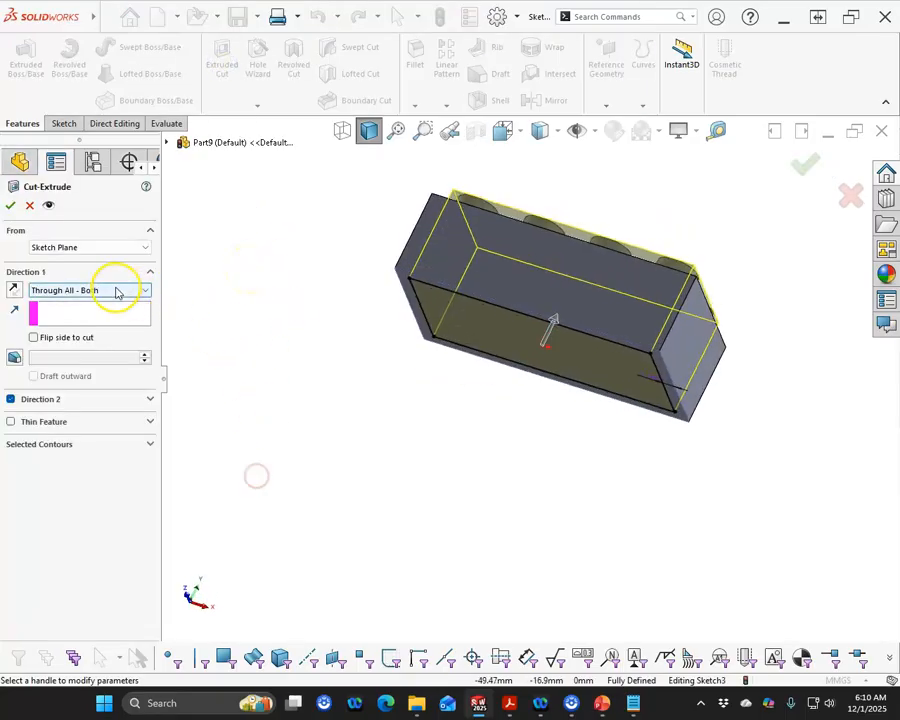
pyautogui.click(80, 358)
pyautogui.moveTo(275, 269); pyautogui.dragTo(353, 379, button='middle')
pyautogui.click(506, 243)
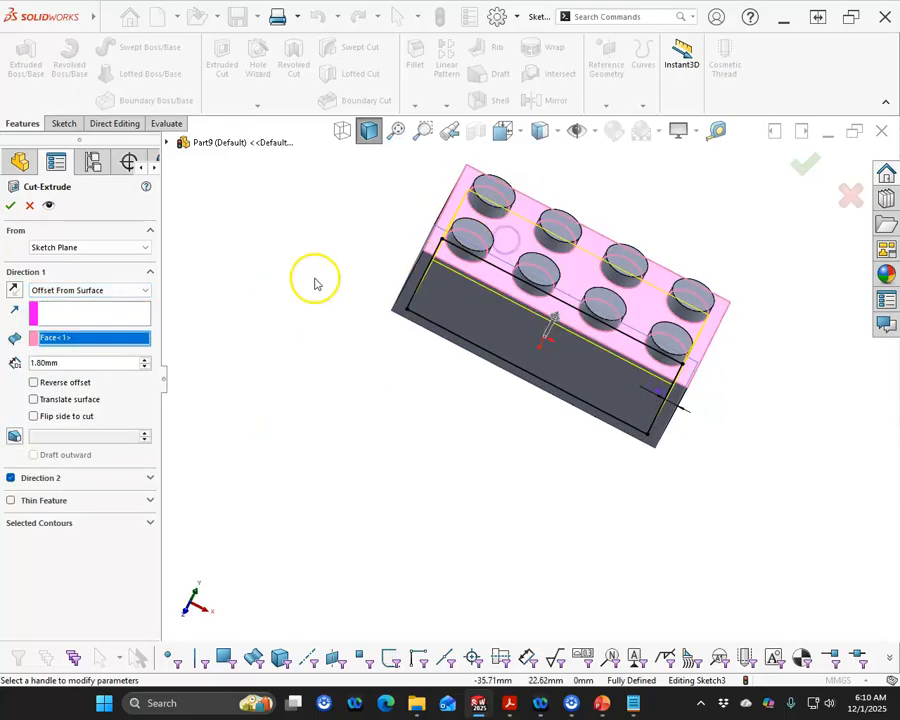
pyautogui.write('1')
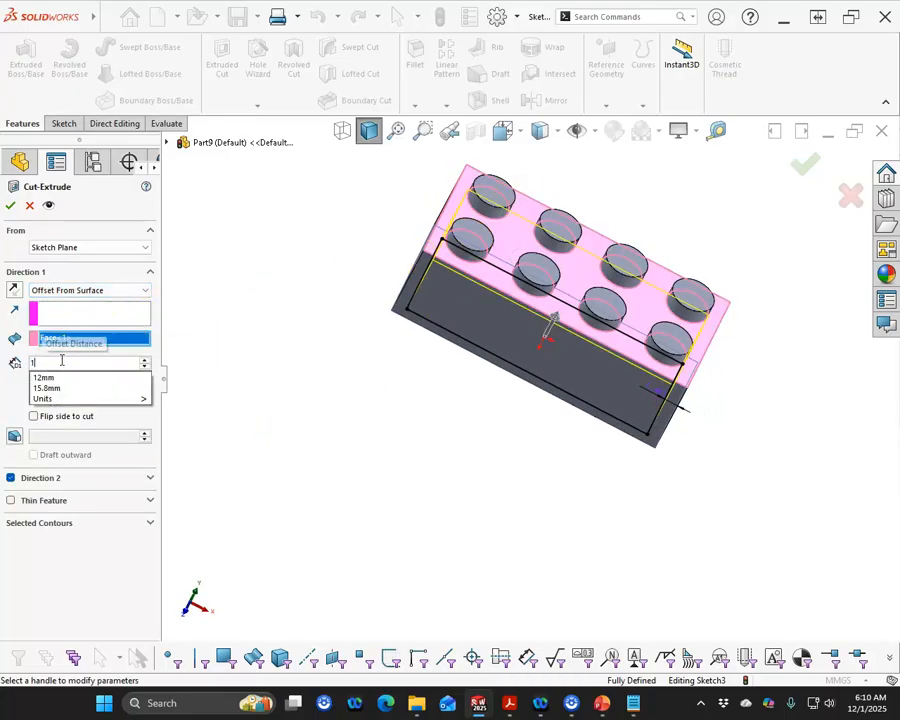
pyautogui.press('Return')
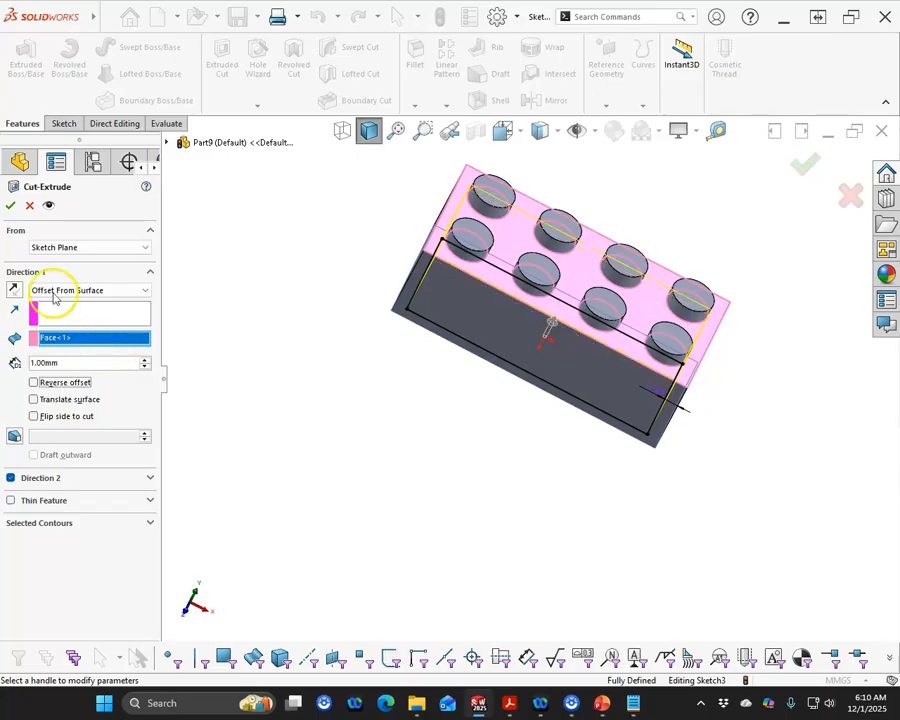
pyautogui.click(10, 205)
# Start a new sketch on the recessed inner face of the hollow underside
pyautogui.moveTo(318, 418); pyautogui.dragTo(341, 135, button='middle')
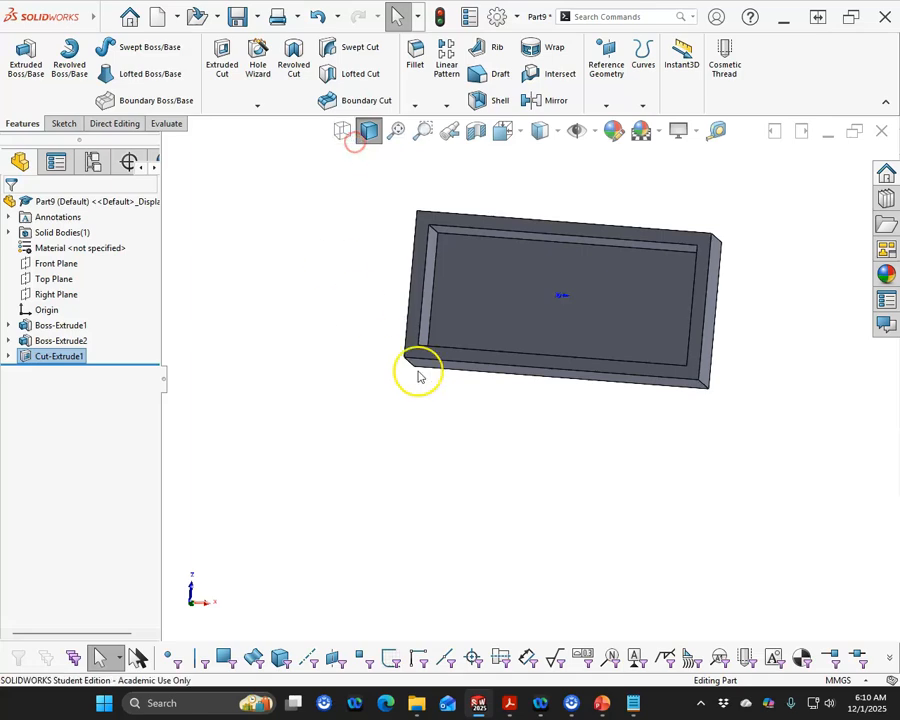
pyautogui.scroll(-2, 605, 240)
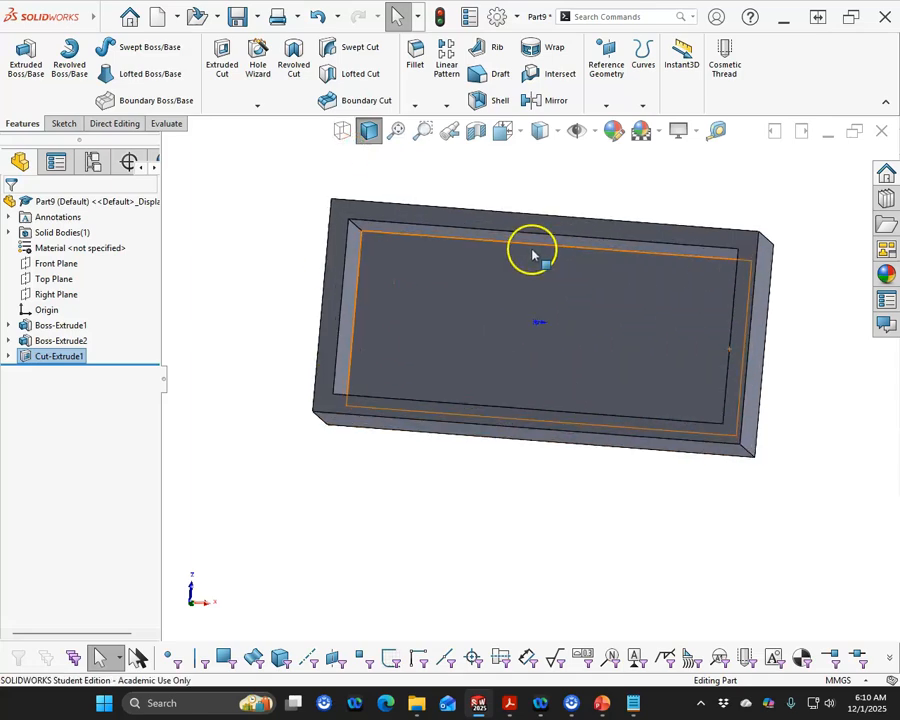
pyautogui.click(455, 217)
pyautogui.click(516, 174)
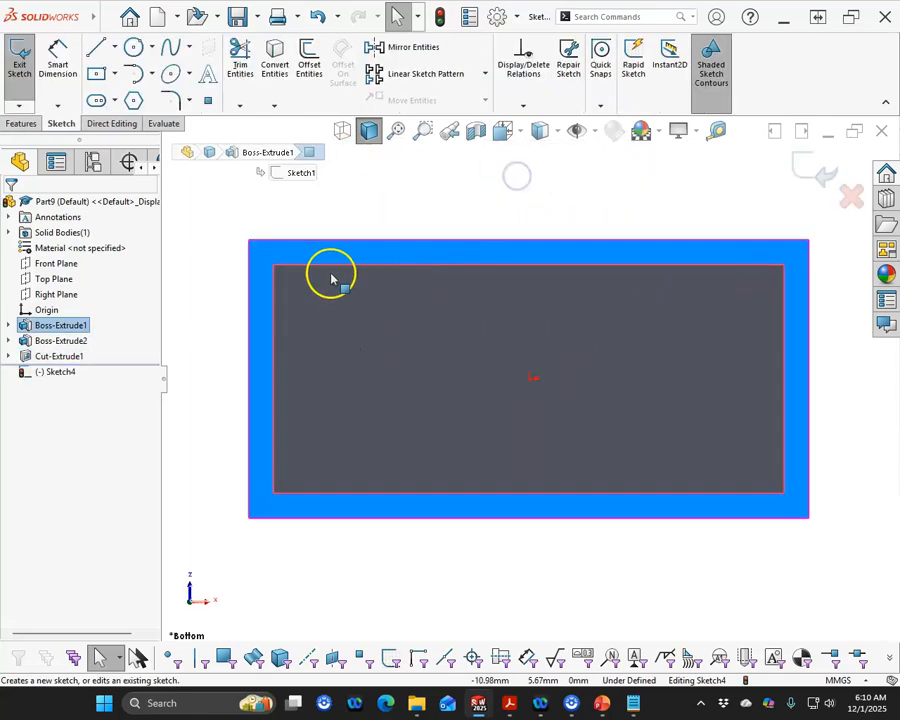
# Sketch a small corner rectangle on the inner face just below its upper edge
pyautogui.click(115, 74)
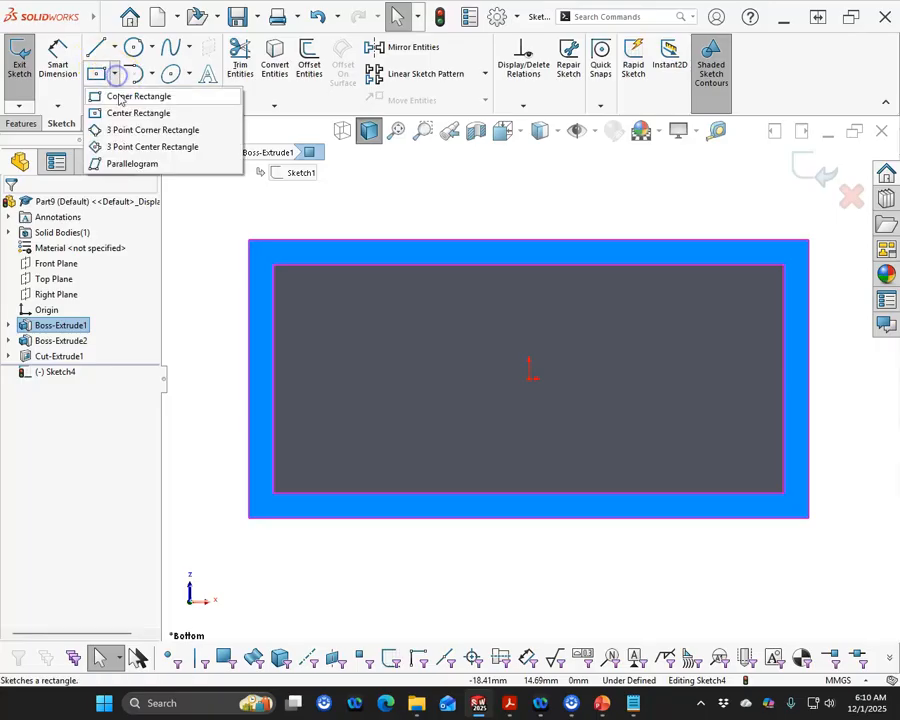
pyautogui.click(120, 97)
pyautogui.scroll(-3, 285, 318)
pyautogui.moveTo(410, 240); pyautogui.dragTo(475, 252)
pyautogui.scroll(3, 540, 390)
pyautogui.rightClick(537, 385)
pyautogui.click(592, 388)
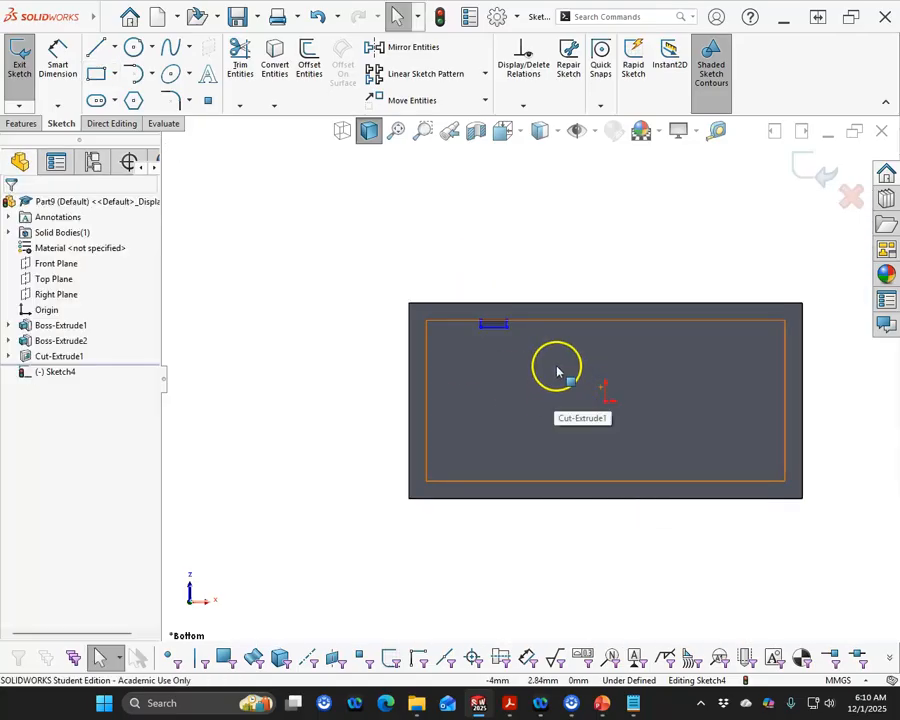
# Dimension the small rectangle's height as 0.2 mm and its width as 1.2 mm
pyautogui.scroll(2, 576, 374)
pyautogui.scroll(-2, 576, 372)
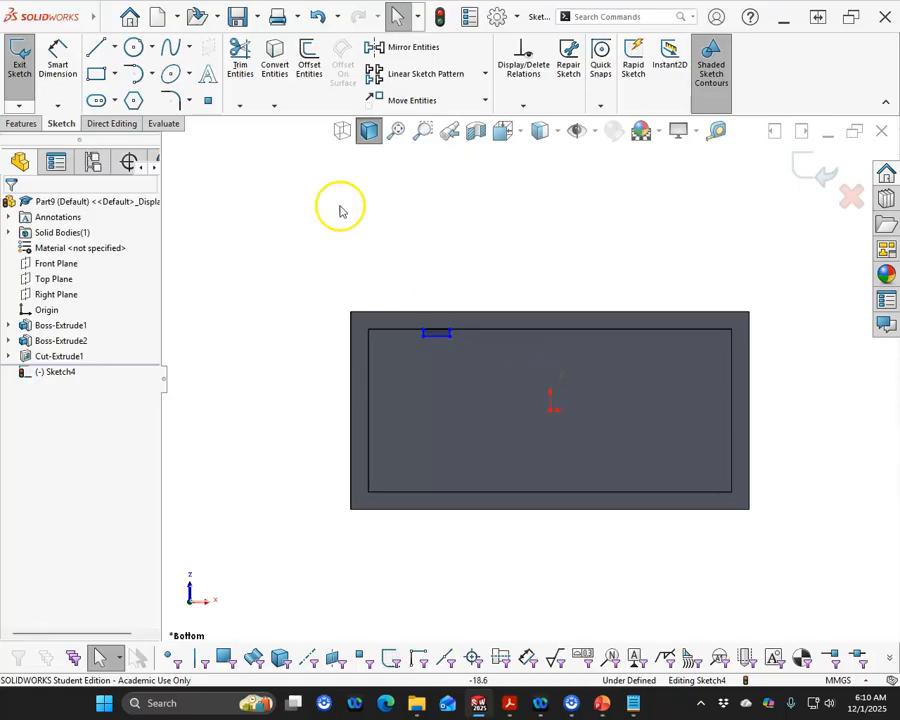
pyautogui.click(57, 58)
pyautogui.scroll(-5, 430, 345)
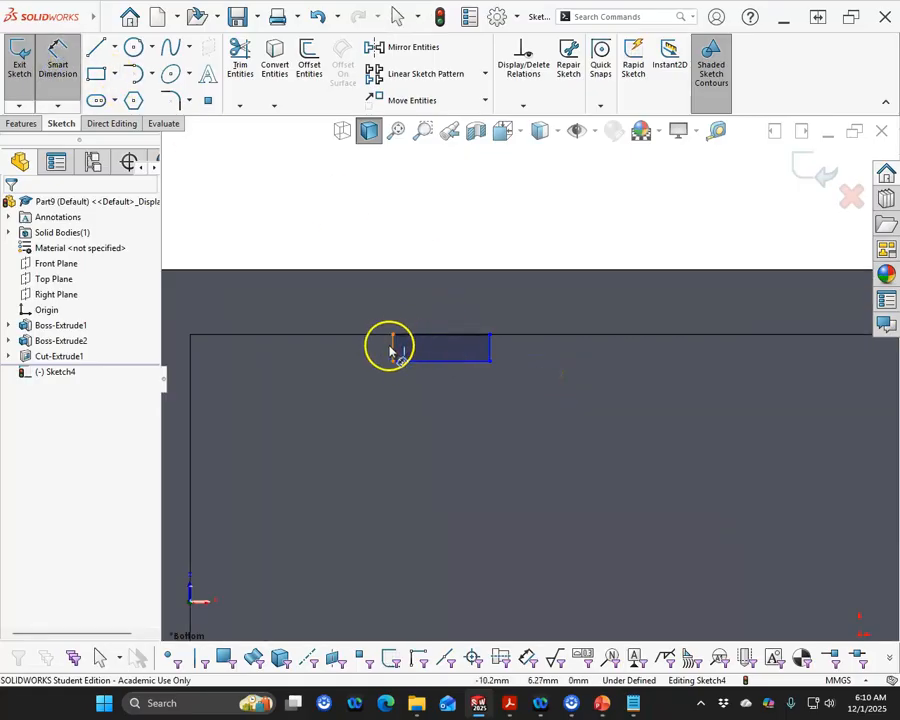
pyautogui.click(391, 347)
pyautogui.click(283, 221)
pyautogui.write('2')
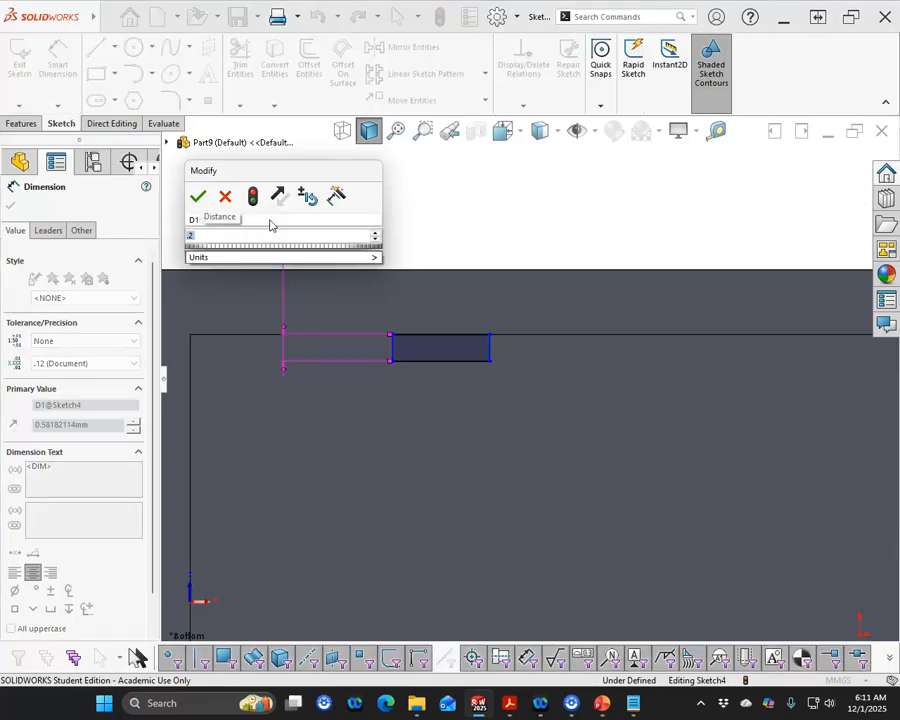
pyautogui.click(197, 198)
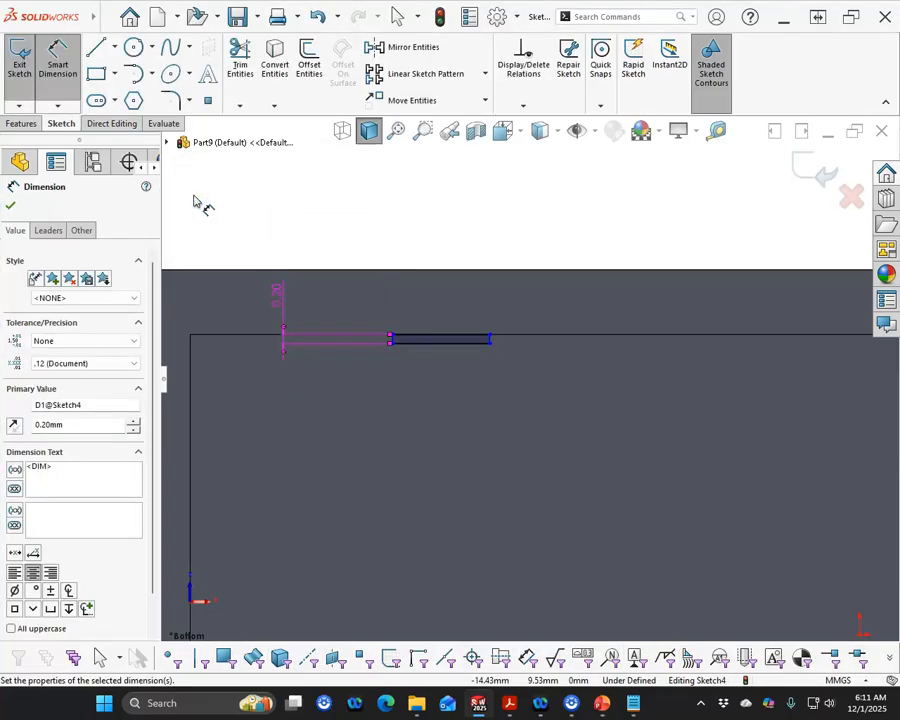
pyautogui.click(412, 338)
pyautogui.click(410, 230)
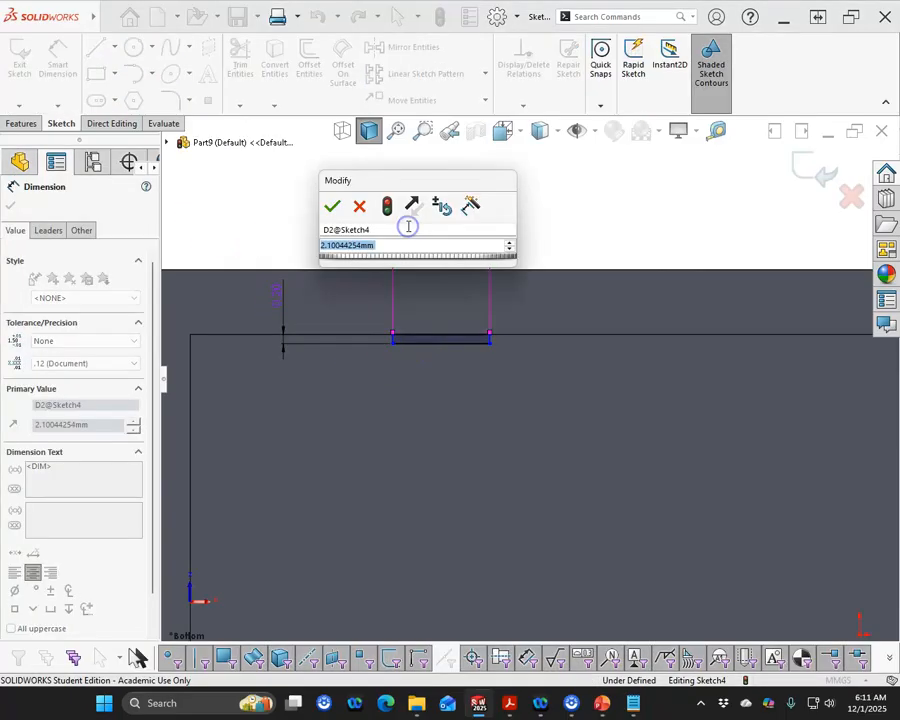
pyautogui.write('1.2')
pyautogui.press('Return')
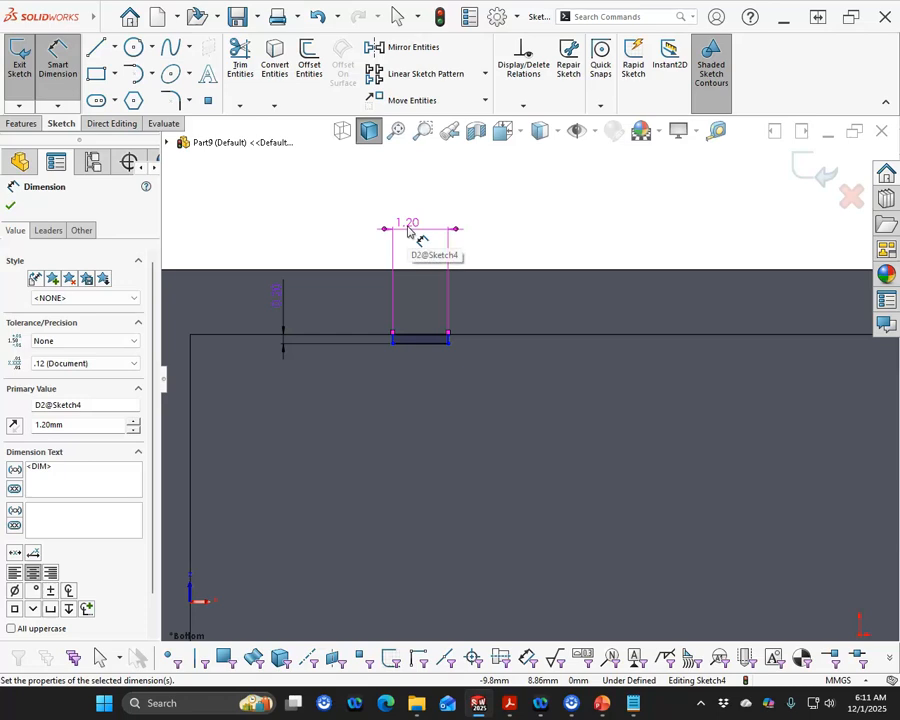
pyautogui.click(290, 194)
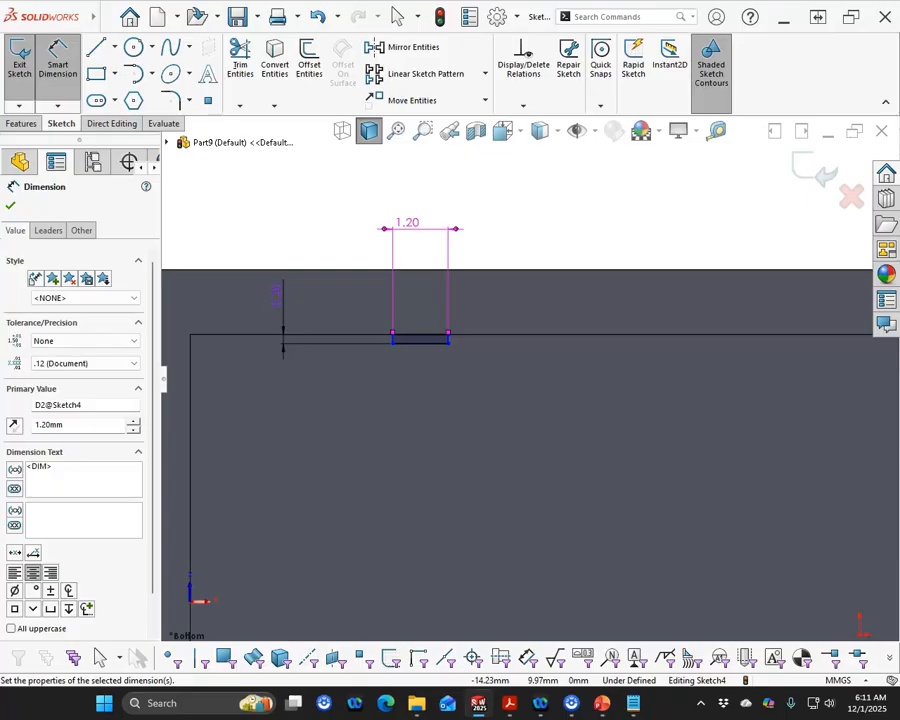
# Sketch three circles in a row across the inner face, the middle one centred on the origin
pyautogui.hotkey('alt', 'Tab')
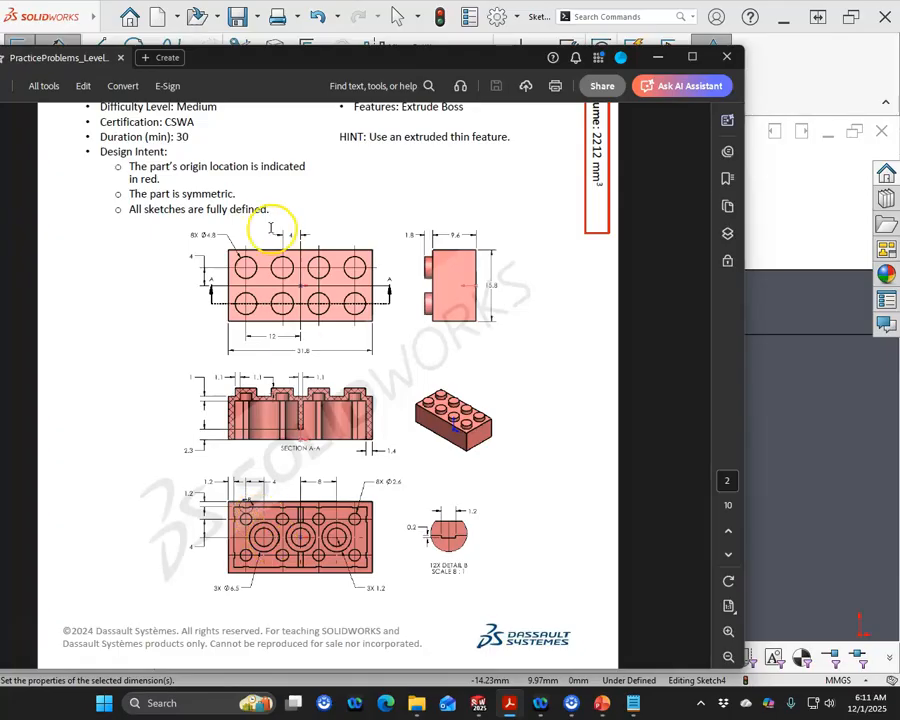
pyautogui.moveTo(329, 66); pyautogui.dragTo(0, 106)
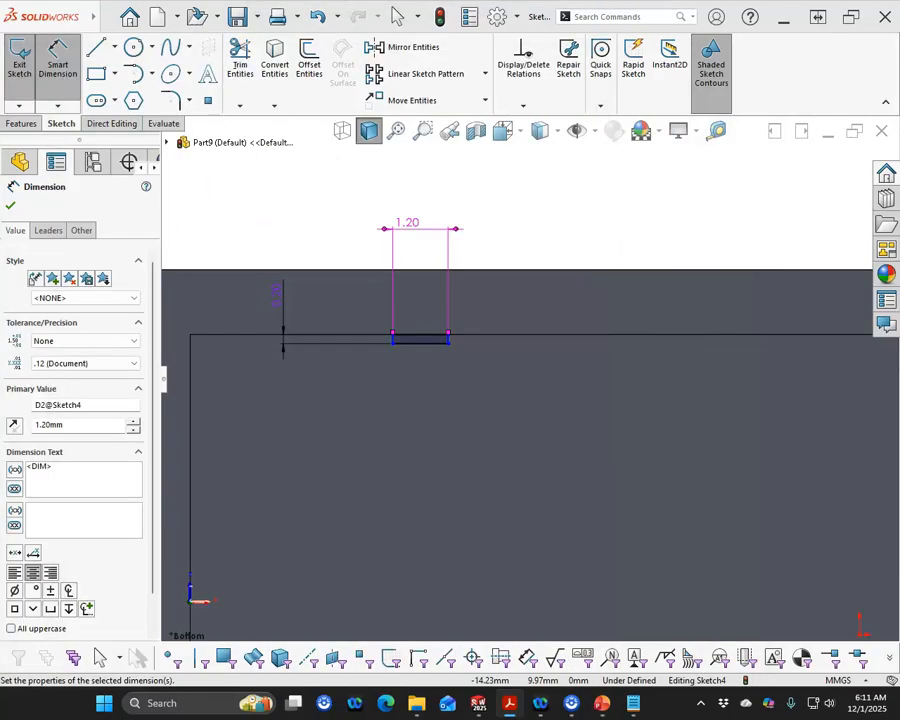
pyautogui.click(340, 440)
pyautogui.scroll(5, 355, 449)
pyautogui.scroll(4, 580, 497)
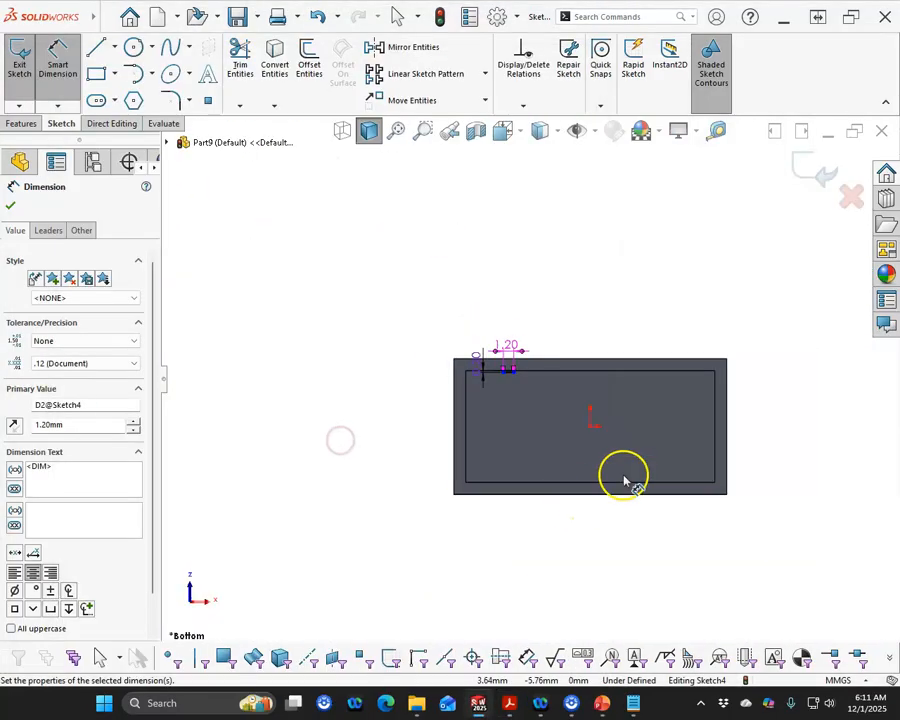
pyautogui.scroll(-4, 653, 420)
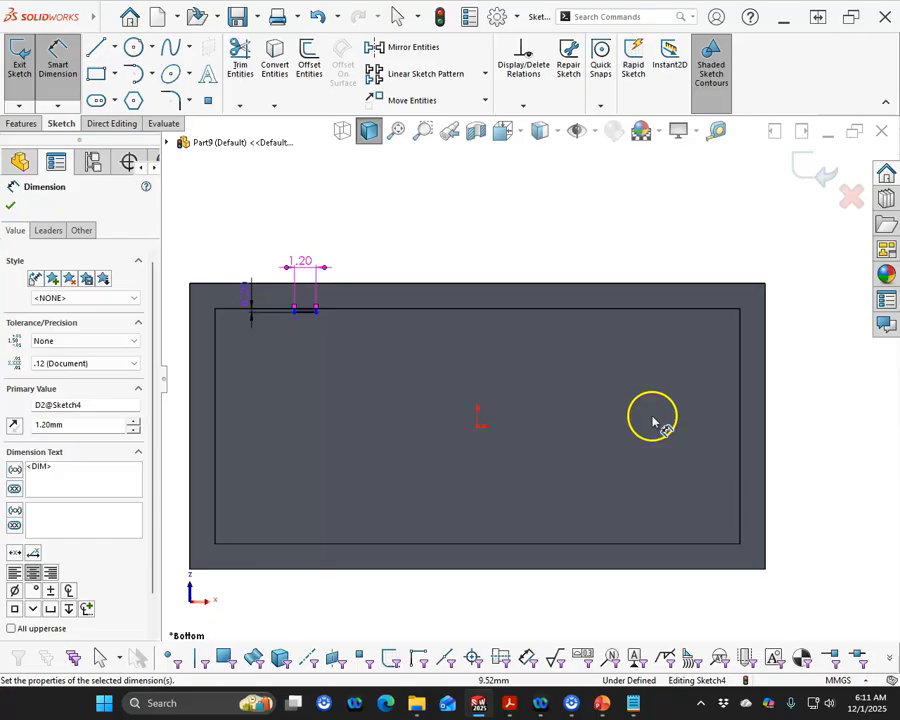
pyautogui.click(132, 46)
pyautogui.click(478, 418)
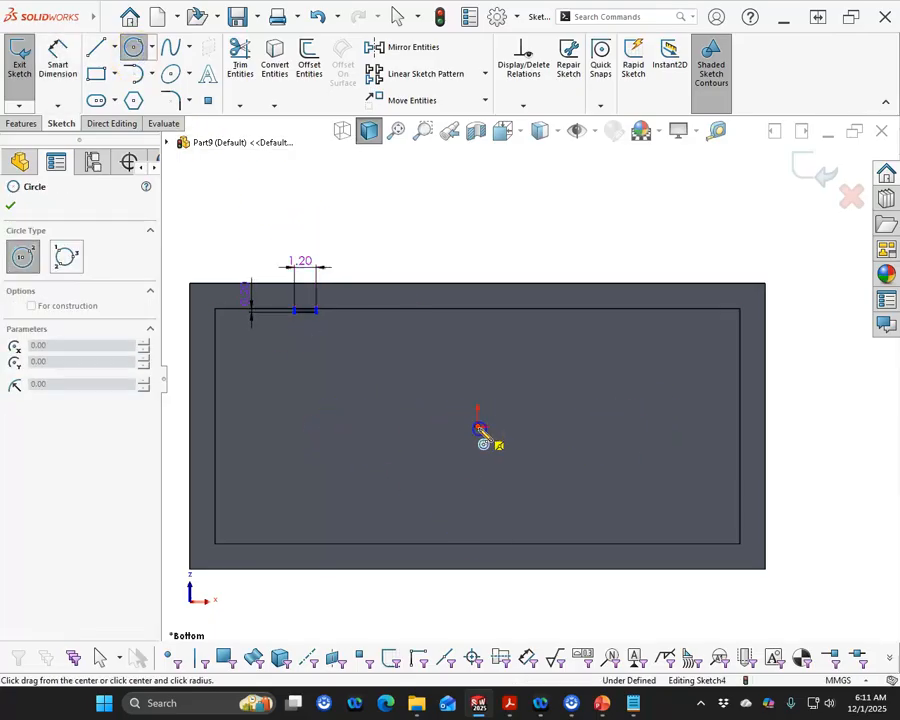
pyautogui.click(510, 485)
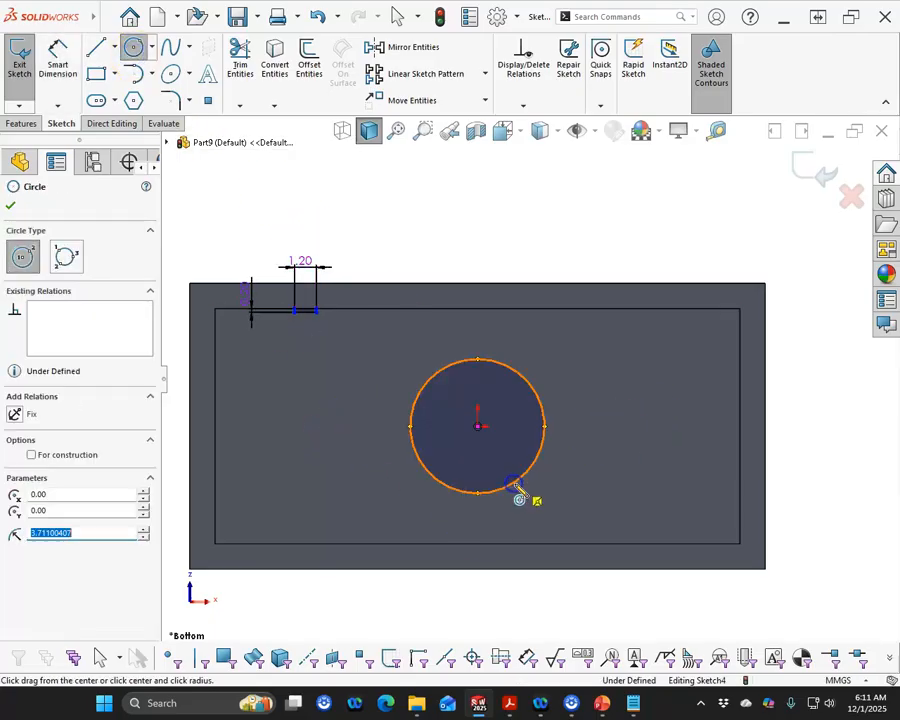
pyautogui.click(309, 427)
pyautogui.click(360, 478)
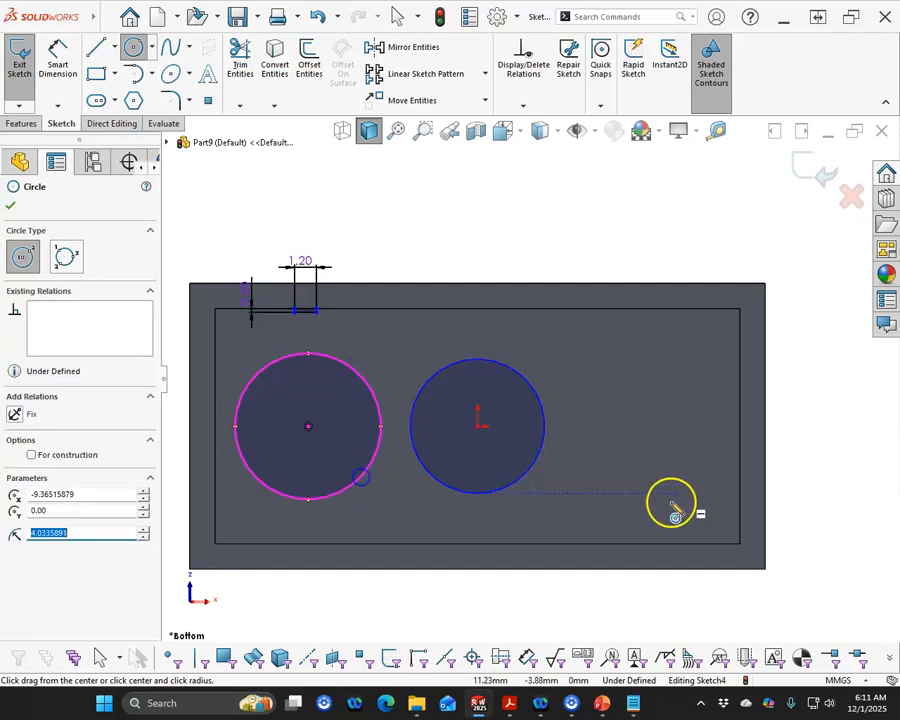
pyautogui.click(643, 427)
pyautogui.click(690, 467)
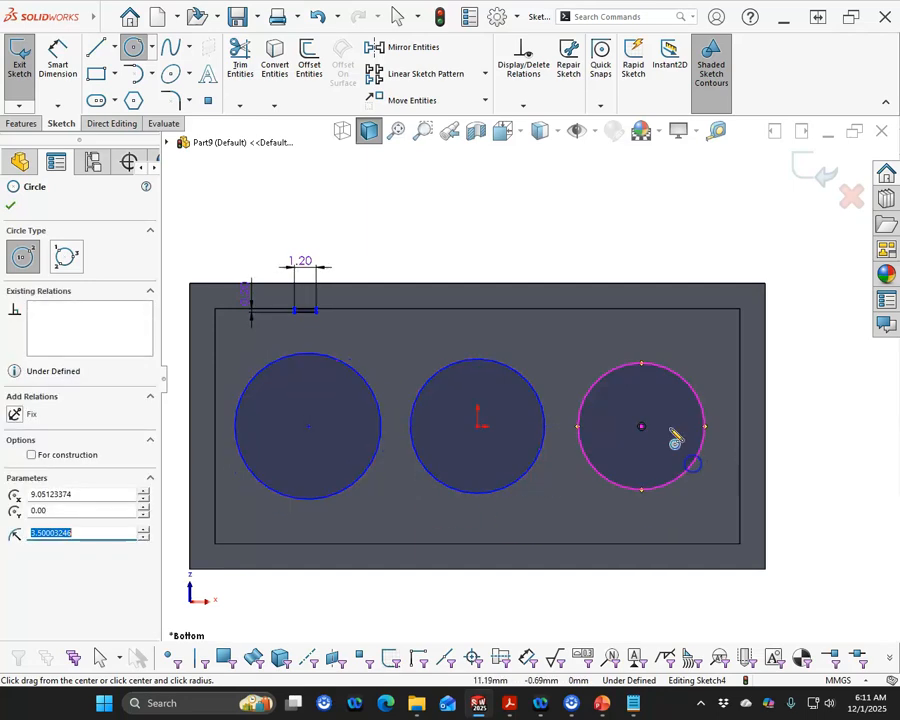
pyautogui.rightClick(626, 260)
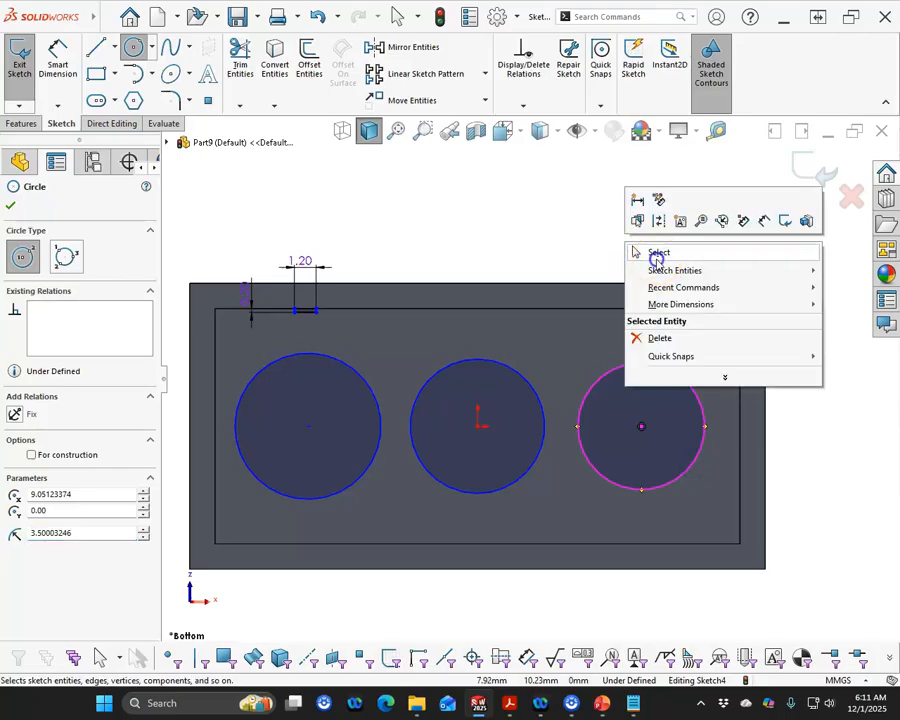
pyautogui.click(656, 257)
# Make the three circles equal and set their diameter to 6.5 mm
pyautogui.moveTo(714, 376); pyautogui.dragTo(300, 456)
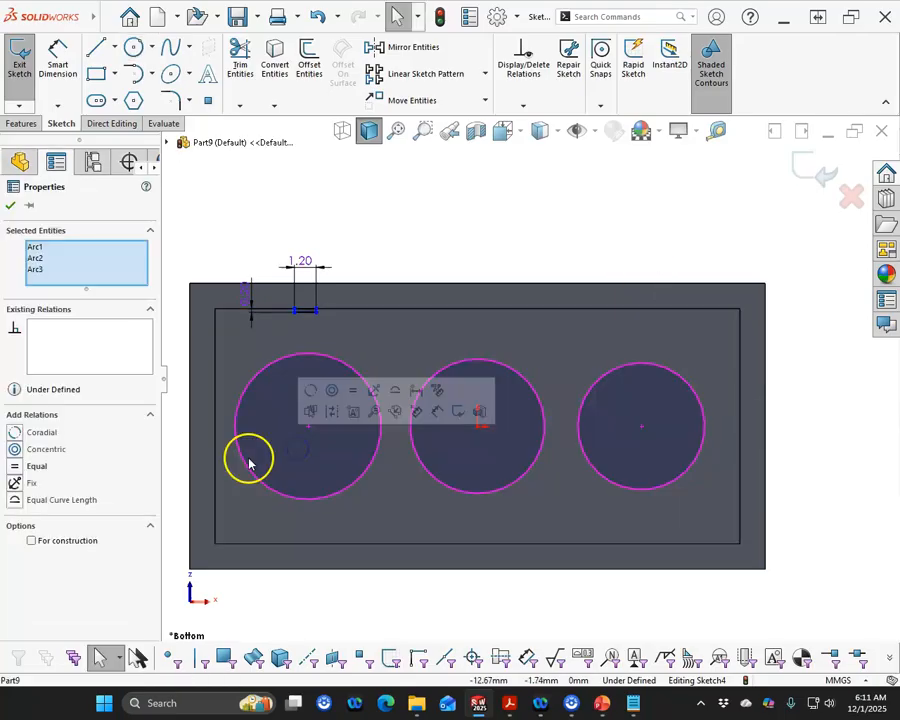
pyautogui.click(352, 390)
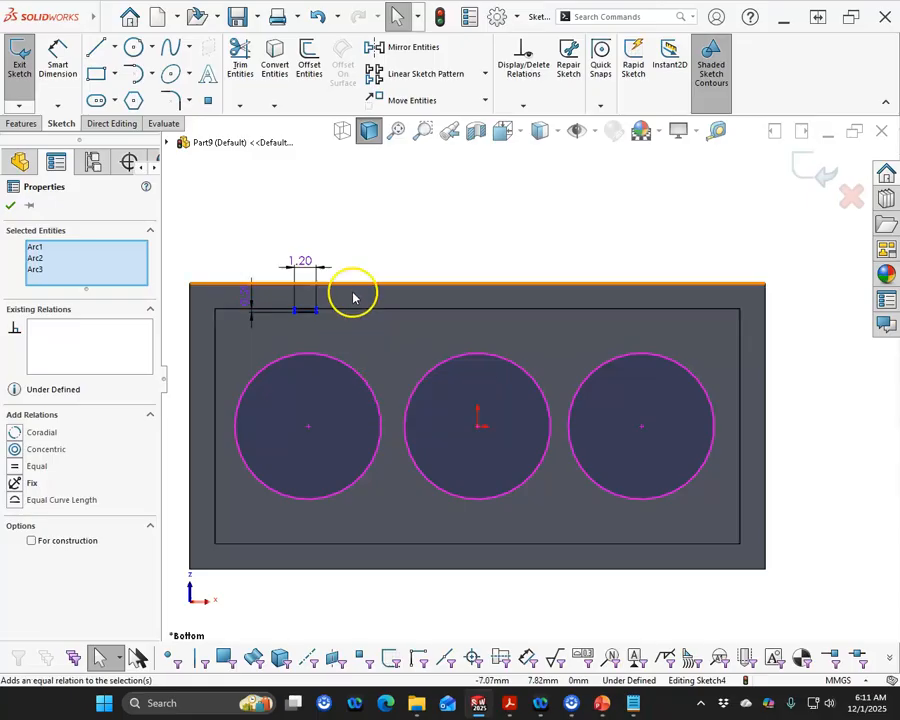
pyautogui.click(72, 70)
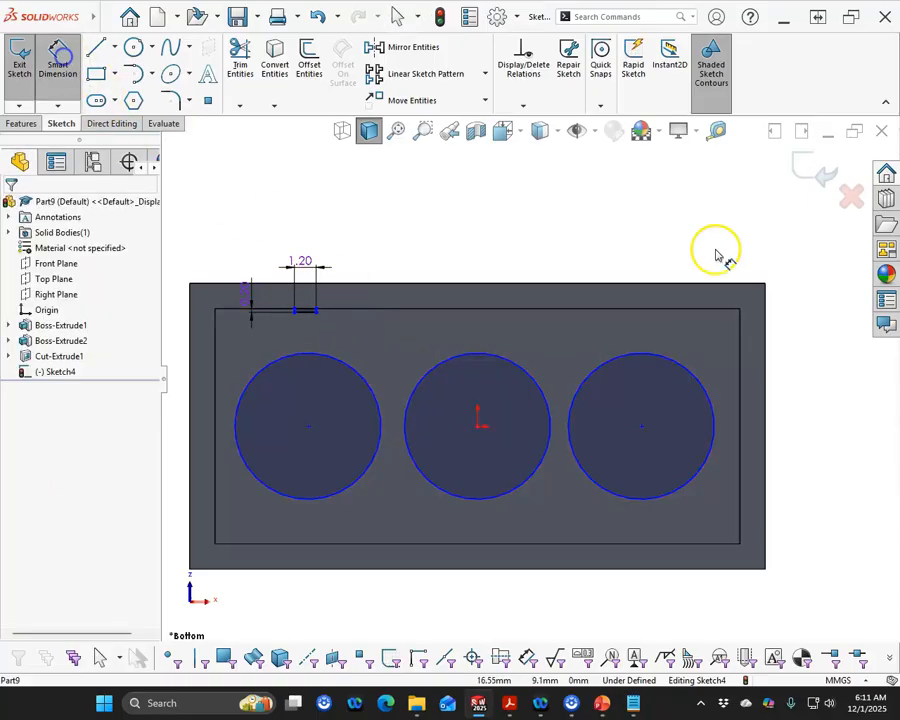
pyautogui.click(689, 378)
pyautogui.click(716, 224)
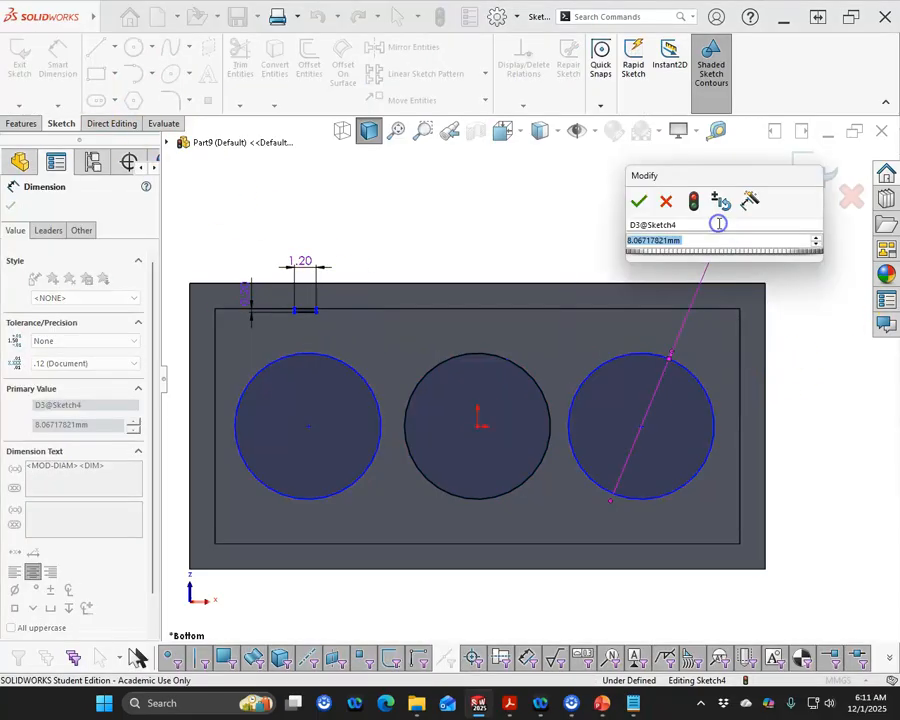
pyautogui.write('6.5')
pyautogui.press('Return')
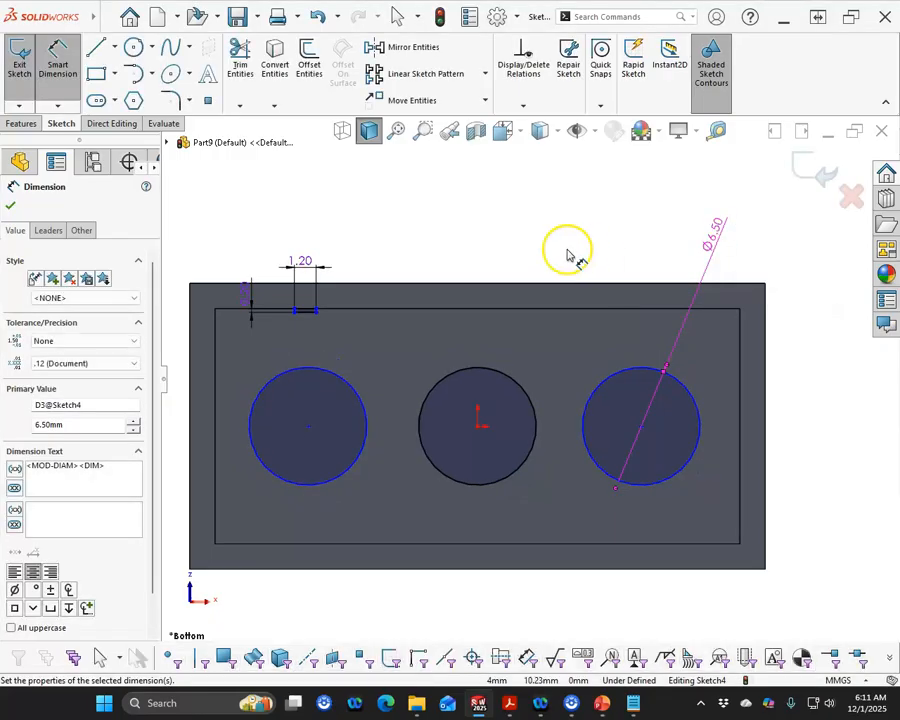
pyautogui.rightClick(545, 237)
pyautogui.click(562, 280)
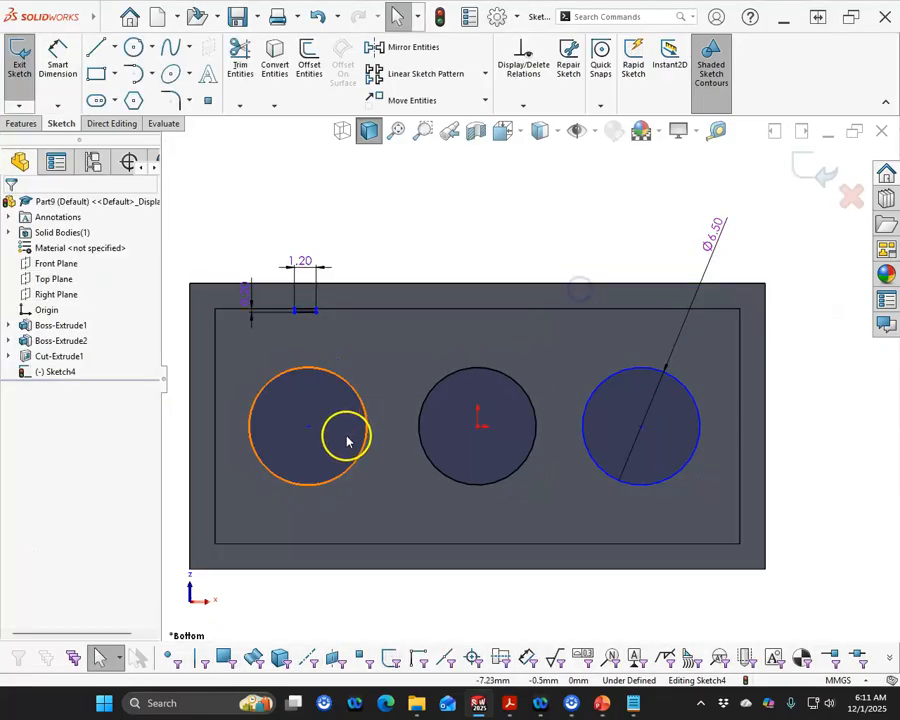
# Make the three circle centres horizontal to each other
pyautogui.click(309, 428)
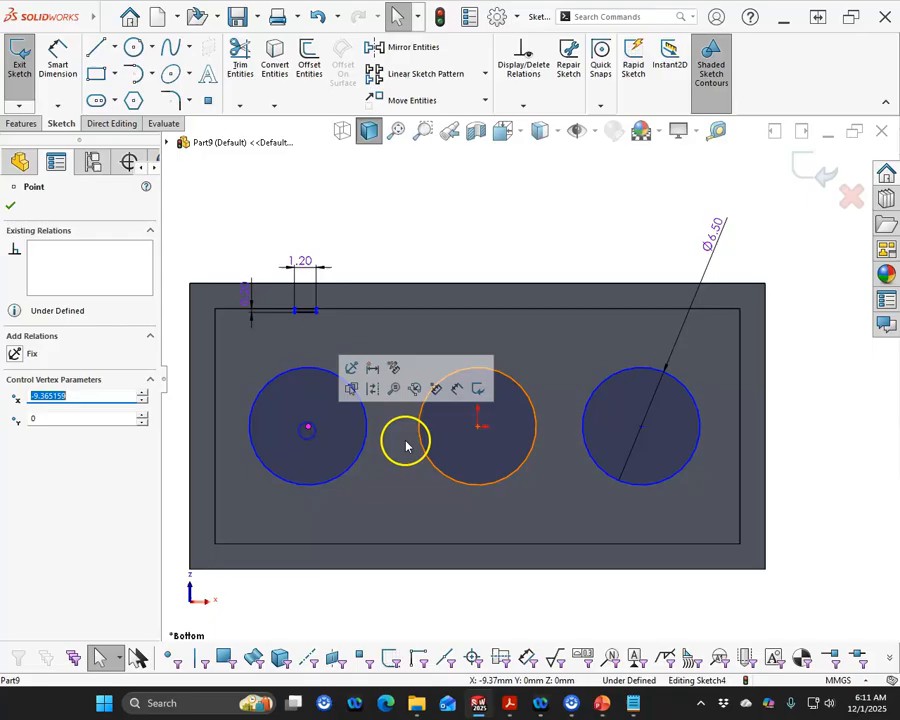
pyautogui.keyDown('ctrl'); pyautogui.click(478, 428); pyautogui.keyUp('ctrl')
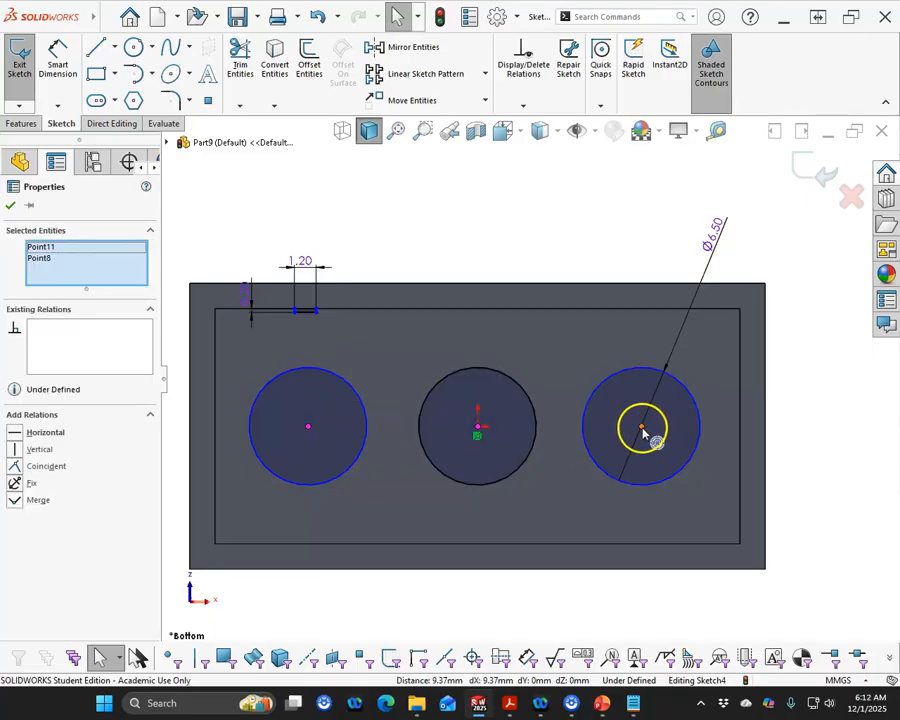
pyautogui.keyDown('ctrl'); pyautogui.click(642, 428); pyautogui.keyUp('ctrl')
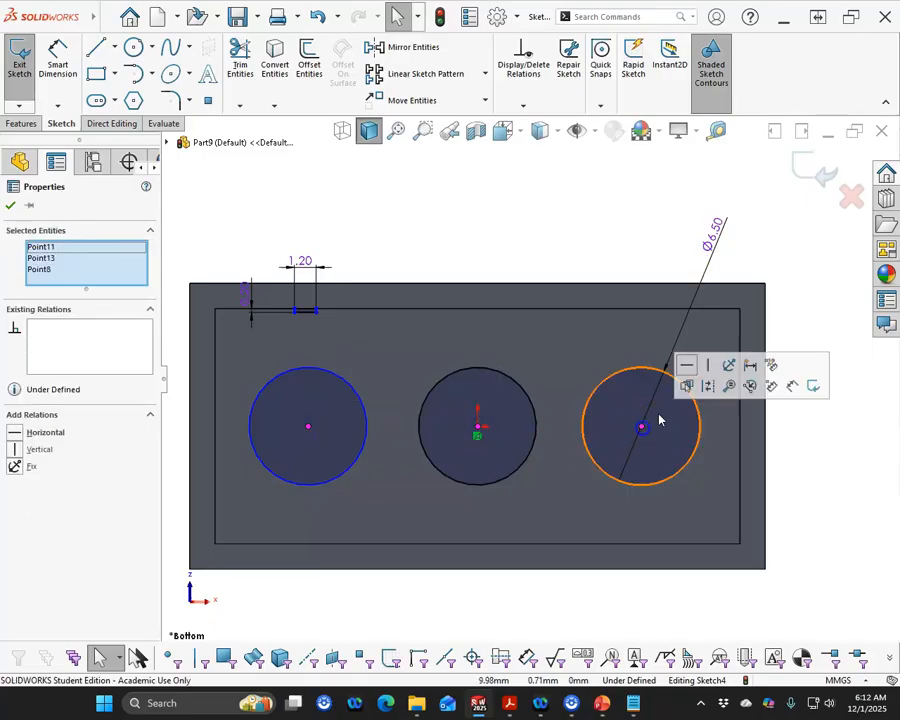
# Dimension the distance between the middle and right circle centres as 8 mm
pyautogui.rightClick(510, 177)
pyautogui.click(612, 155)
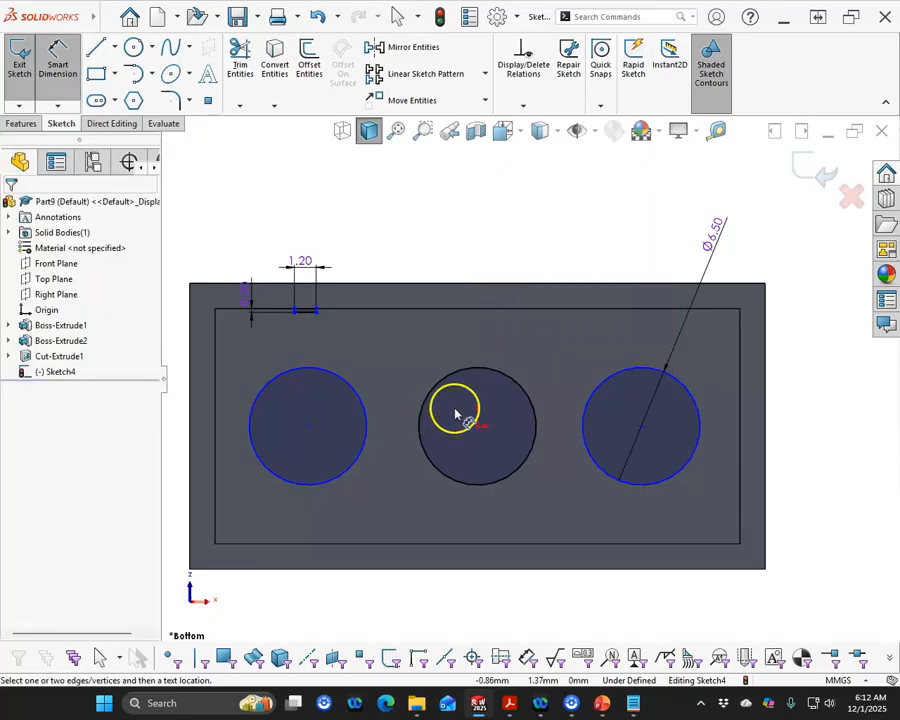
pyautogui.click(487, 371)
pyautogui.click(612, 378)
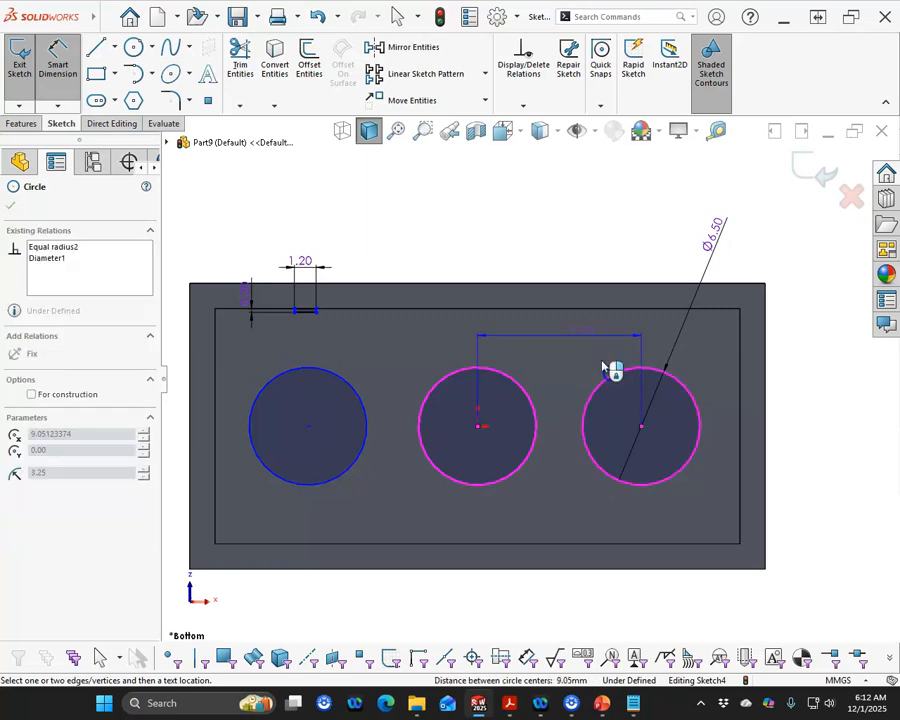
pyautogui.click(498, 226)
pyautogui.write('8')
pyautogui.press('Return')
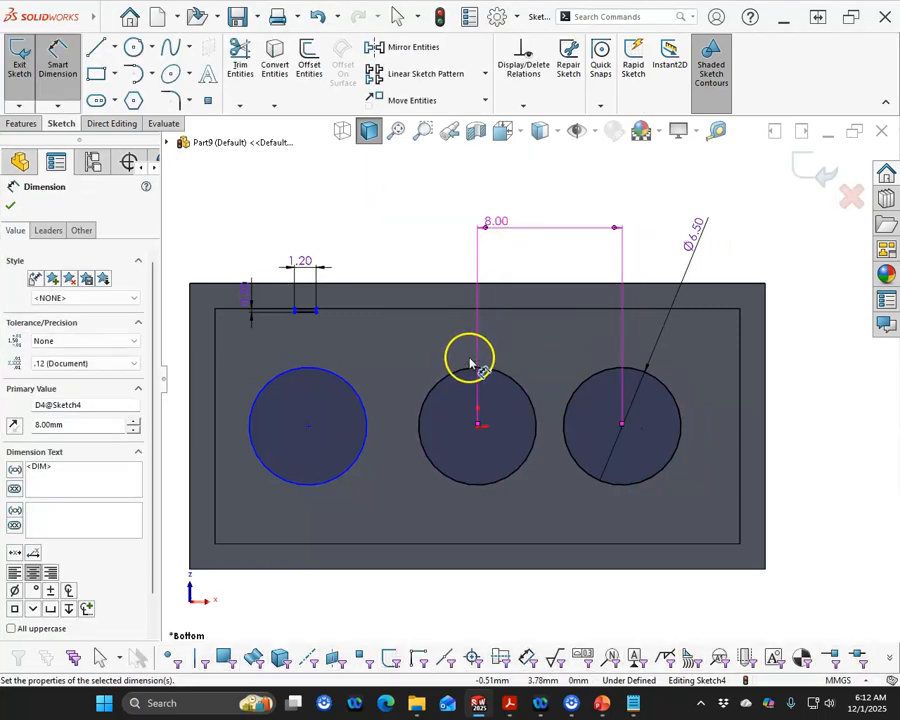
# Dimension the distance between the left and middle circle centres as 8 mm
pyautogui.click(458, 371)
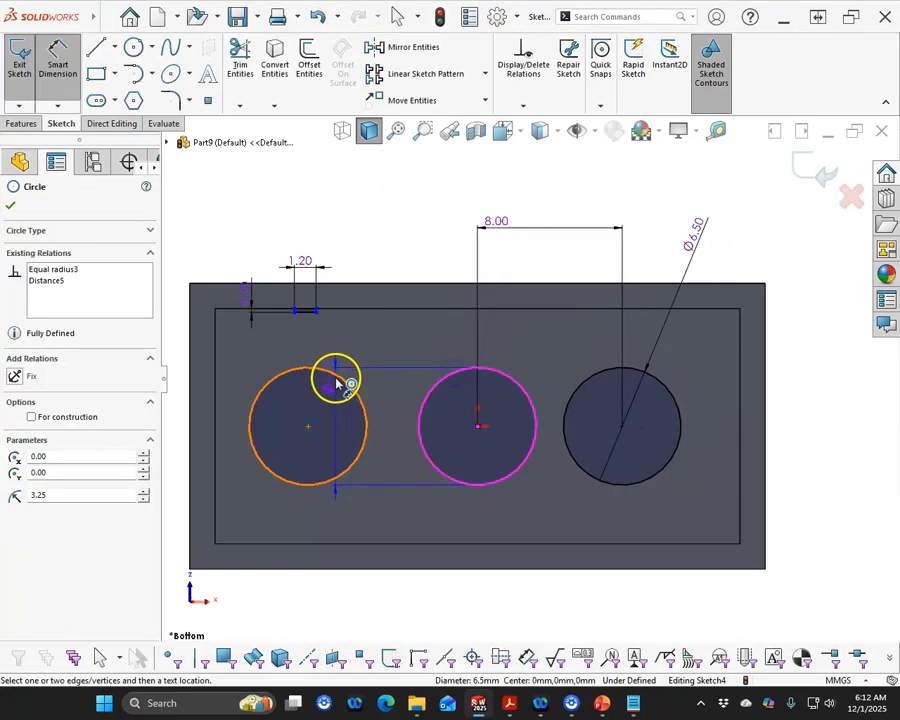
pyautogui.click(346, 381)
pyautogui.click(300, 205)
pyautogui.write('8')
pyautogui.press('Return')
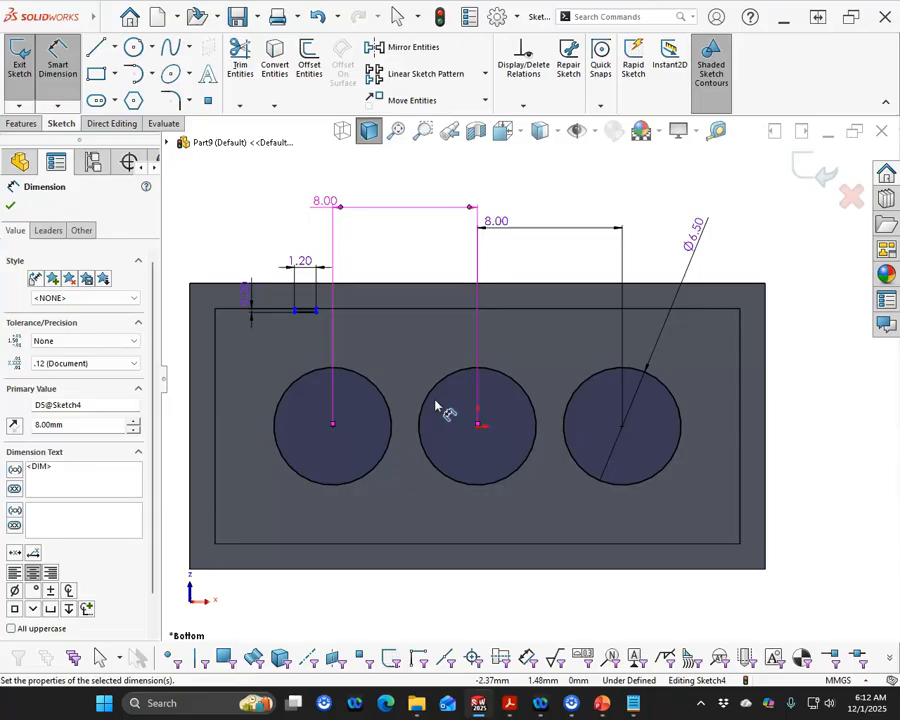
pyautogui.rightClick(251, 185)
pyautogui.click(290, 230)
# Place a sketch point at the midpoint of the small rectangle's upper edge
pyautogui.scroll(-3, 344, 386)
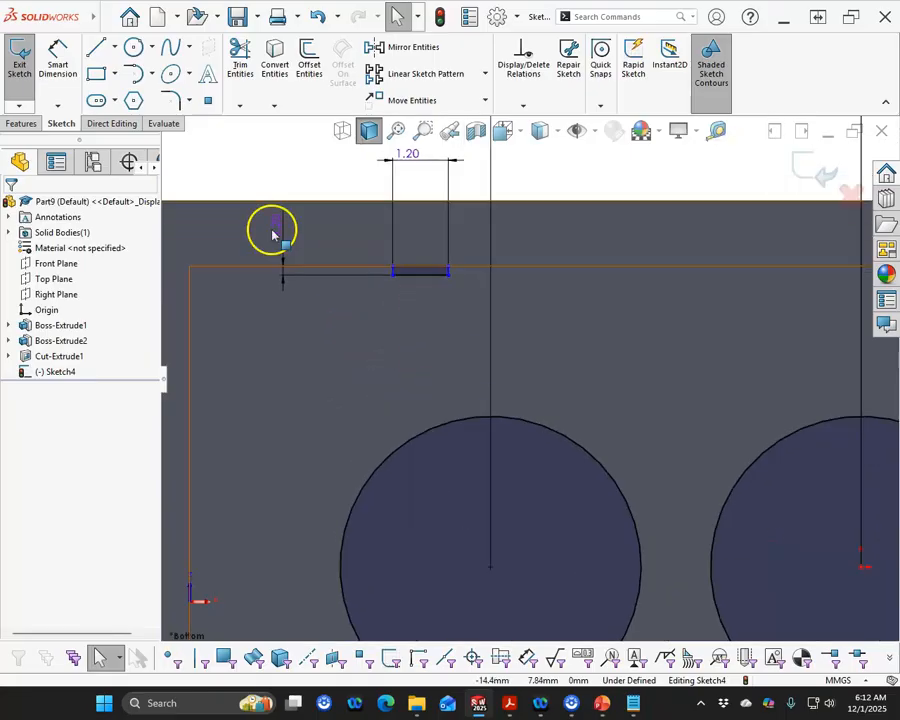
pyautogui.click(208, 103)
pyautogui.scroll(-3, 463, 294)
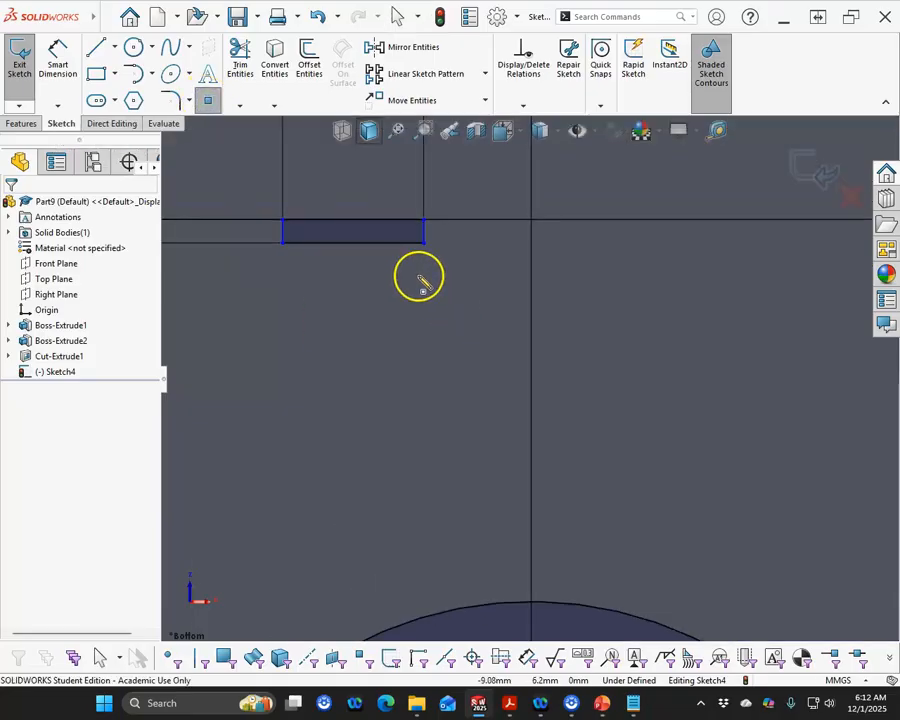
pyautogui.click(354, 222)
# Dimension the horizontal distance from that point to the left circle's centre as 4 mm
pyautogui.rightClick(394, 305)
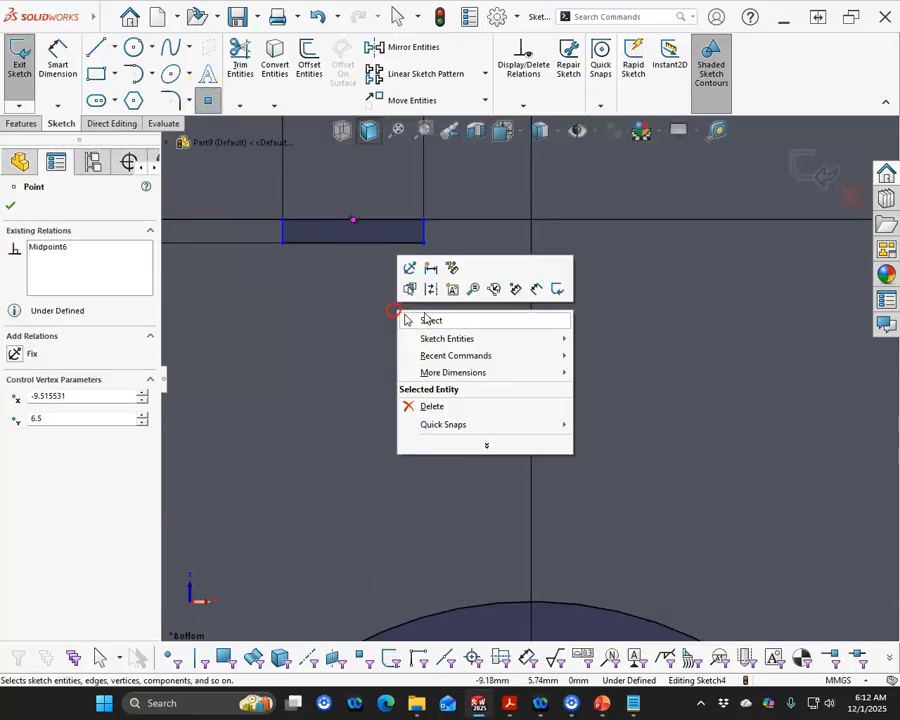
pyautogui.click(518, 293)
pyautogui.click(358, 231)
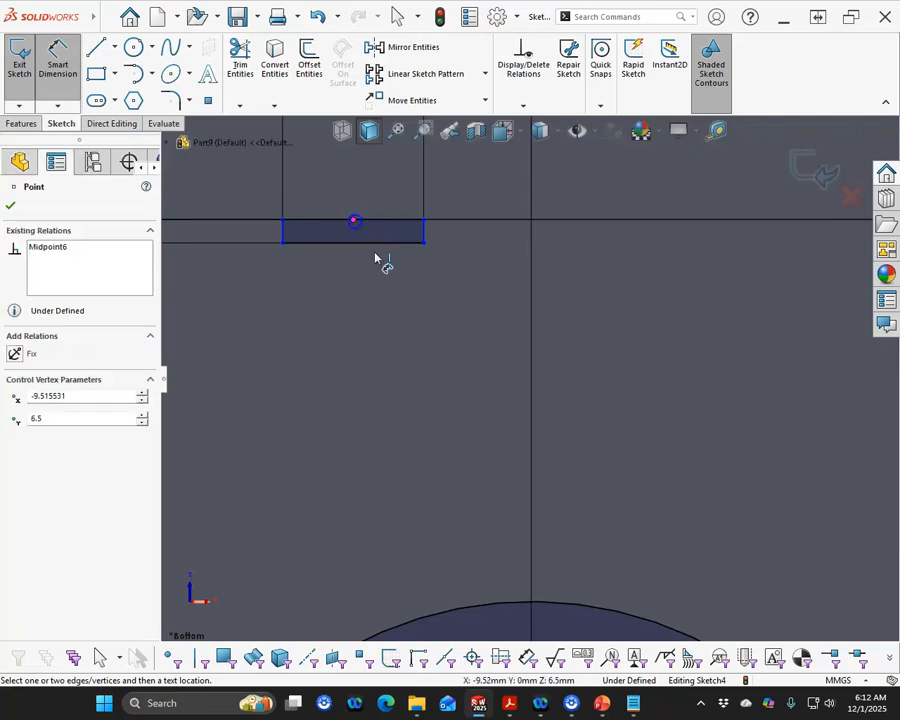
pyautogui.scroll(3, 525, 372)
pyautogui.click(495, 476)
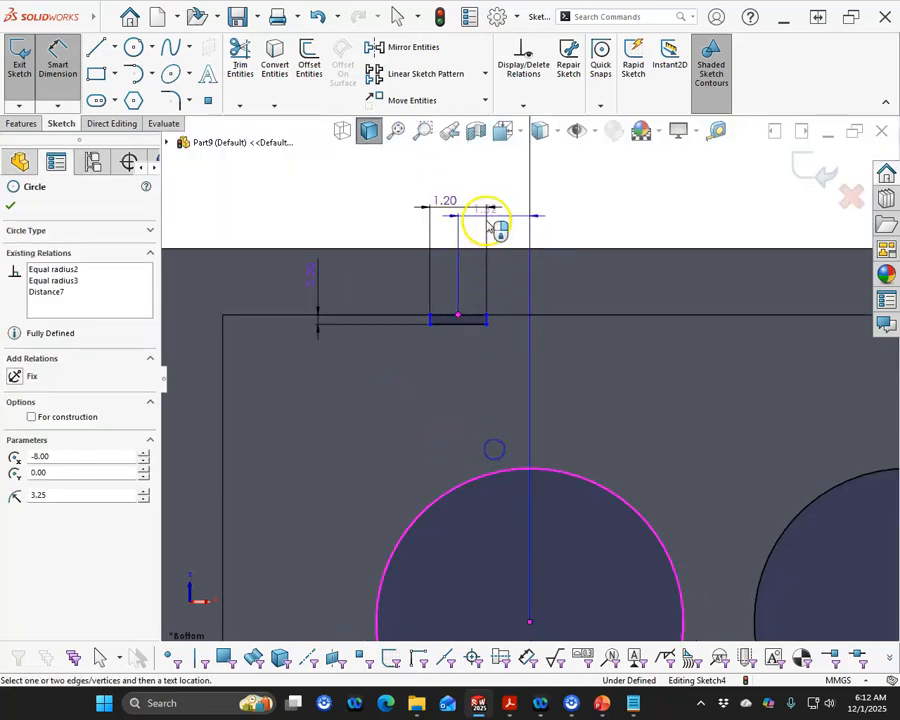
pyautogui.click(473, 162)
pyautogui.write('4')
pyautogui.press('Return')
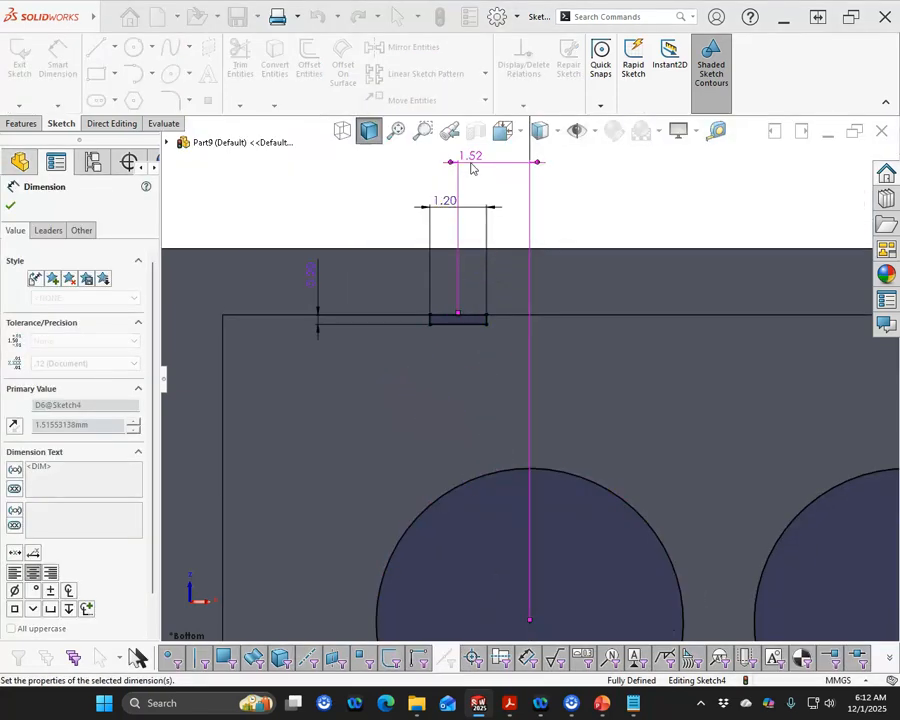
pyautogui.scroll(2, 527, 387)
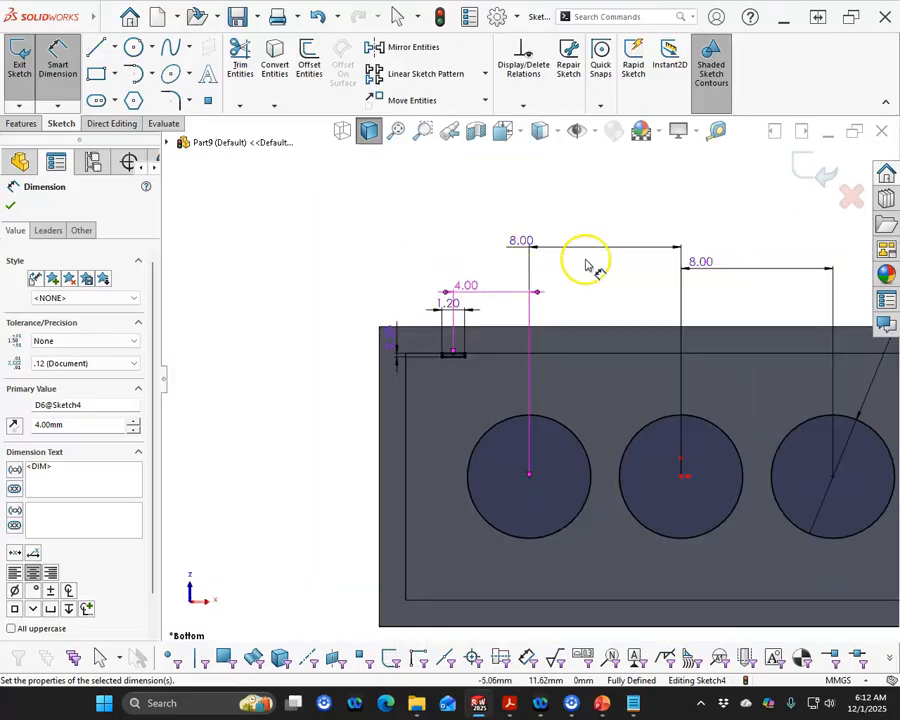
pyautogui.rightClick(583, 253)
pyautogui.click(641, 302)
# Draw a horizontal construction centreline about 29 mm long across the inner face through the circle centres
pyautogui.scroll(3, 623, 342)
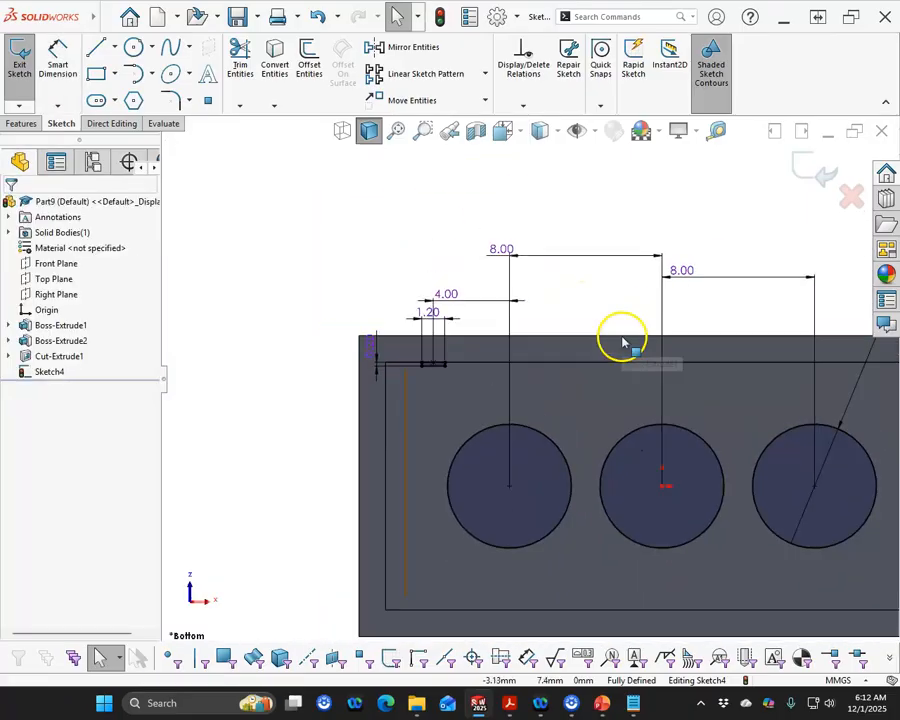
pyautogui.scroll(-1, 477, 381)
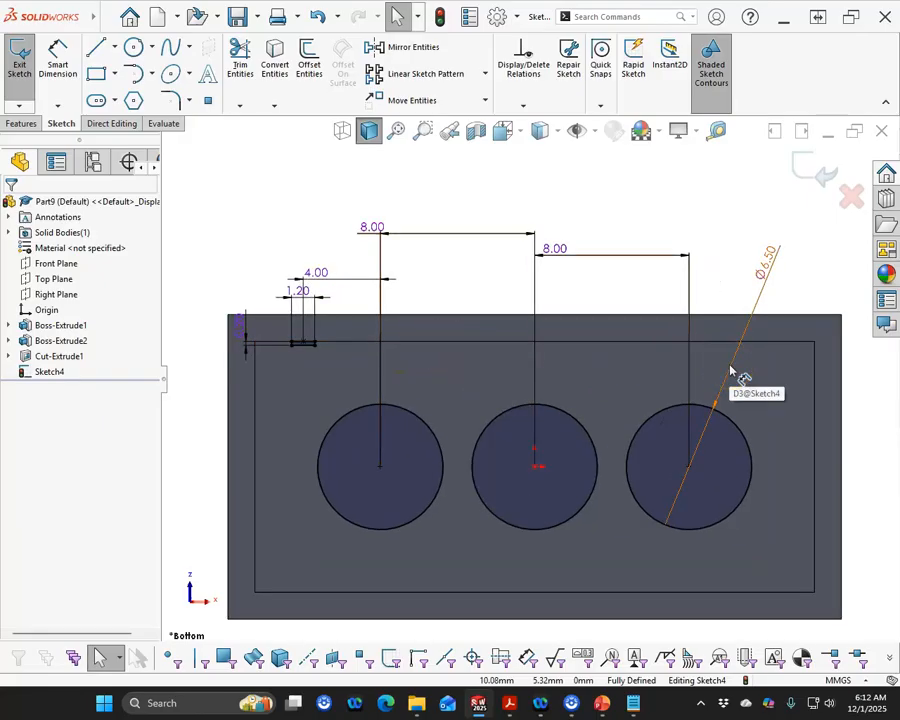
pyautogui.click(689, 371)
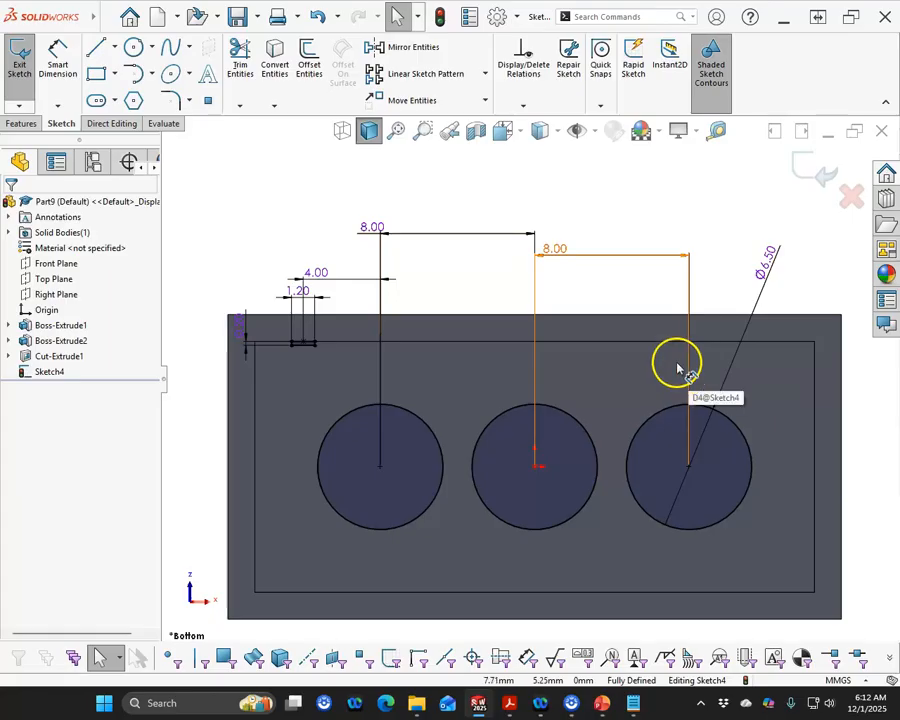
pyautogui.click(114, 47)
pyautogui.click(124, 87)
pyautogui.click(255, 466)
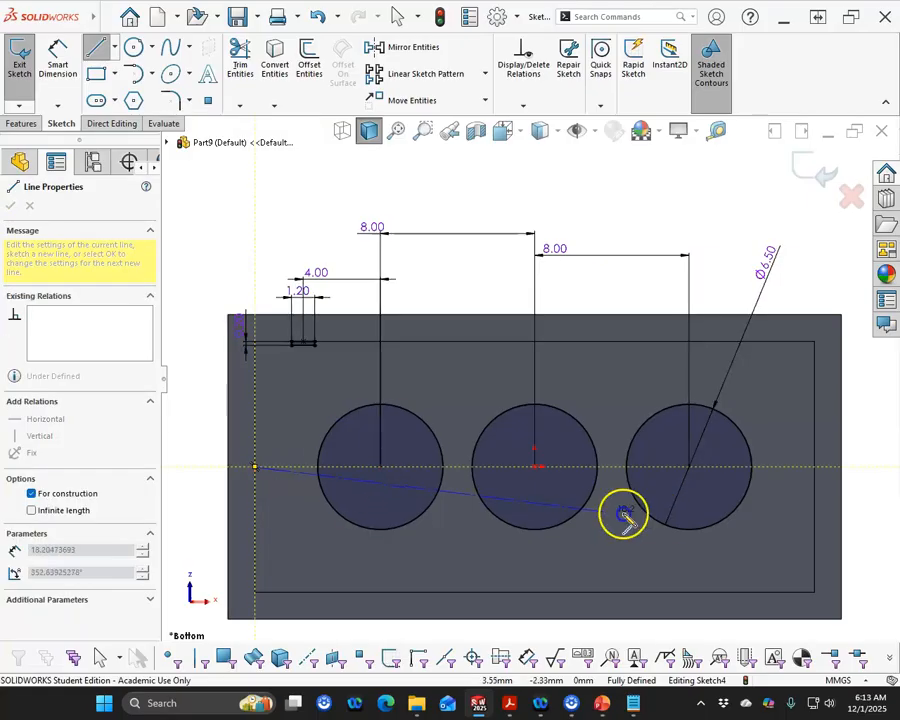
pyautogui.click(815, 466)
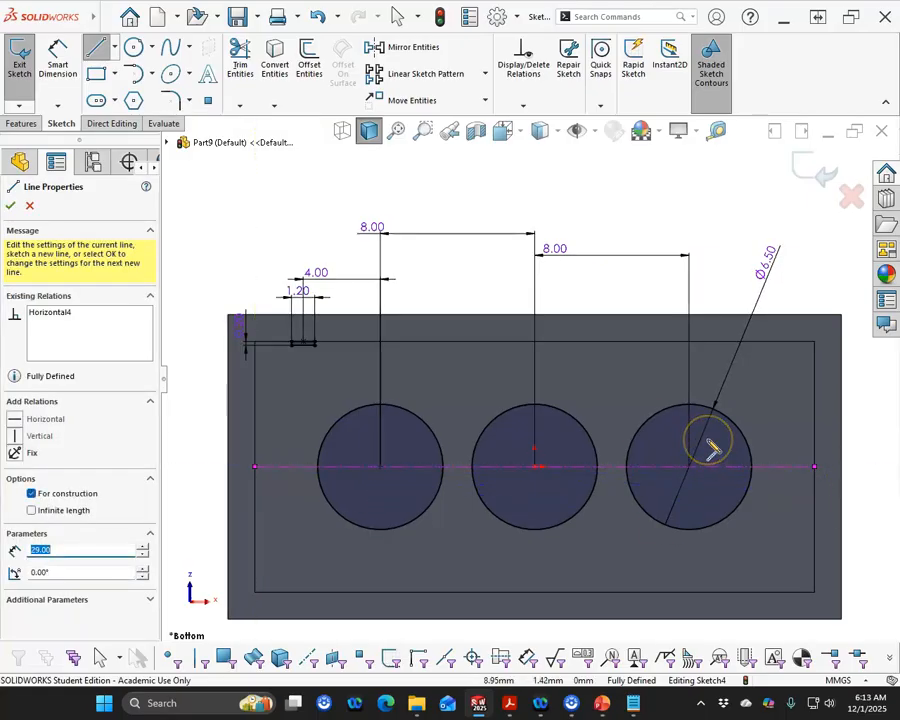
pyautogui.rightClick(313, 209)
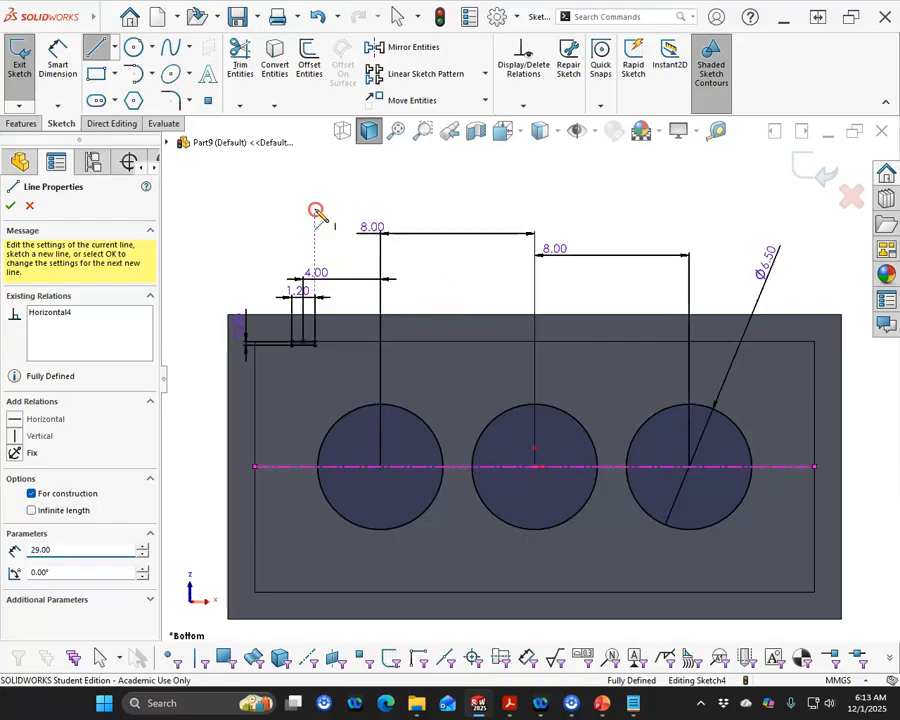
pyautogui.click(345, 221)
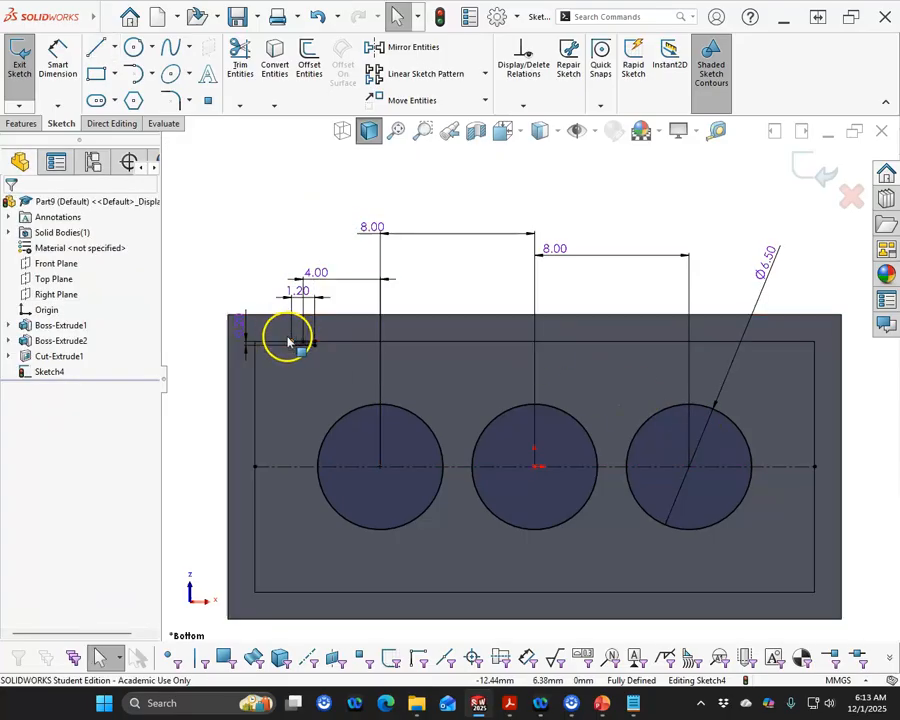
# Linear-pattern the small rectangle's four edges along the X axis as 4 instances spaced 8 mm apart
pyautogui.scroll(-5, 295, 350)
pyautogui.click(489, 302)
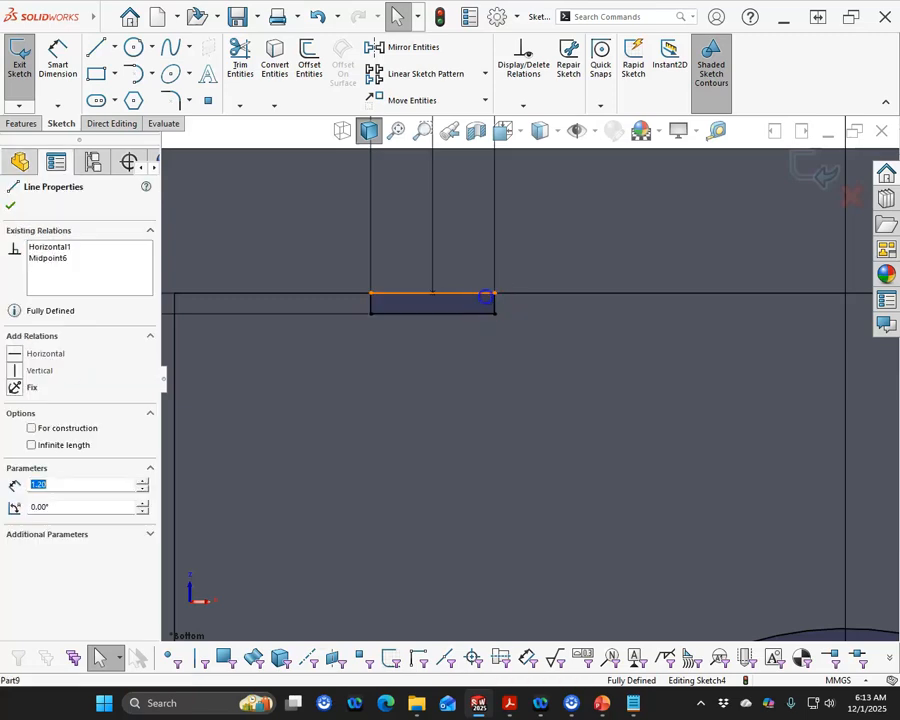
pyautogui.keyDown('ctrl'); pyautogui.click(494, 304); pyautogui.keyUp('ctrl')
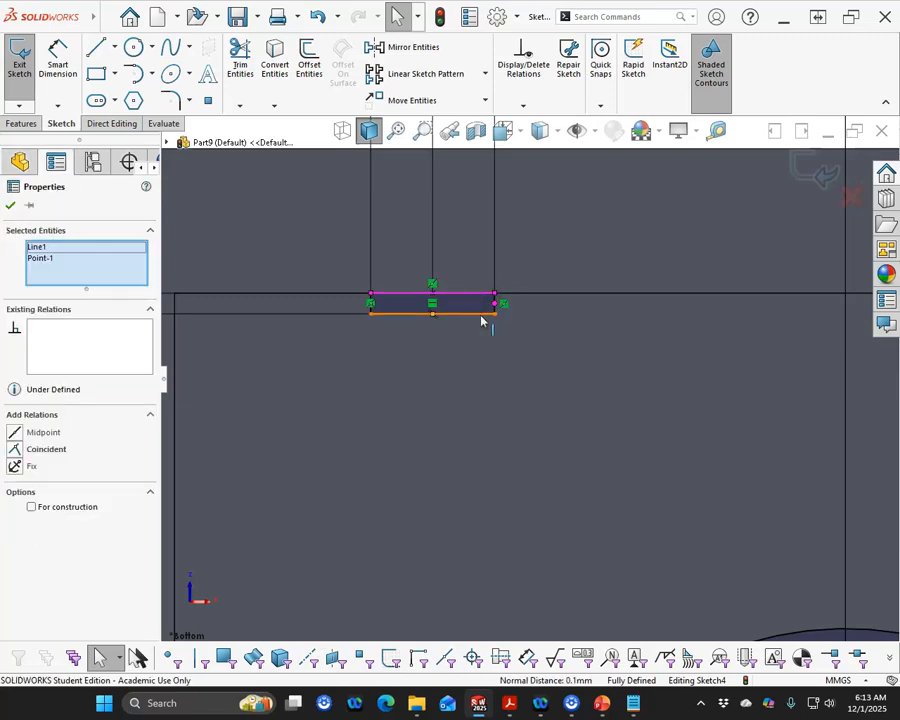
pyautogui.click(473, 391)
pyautogui.scroll(3, 540, 314)
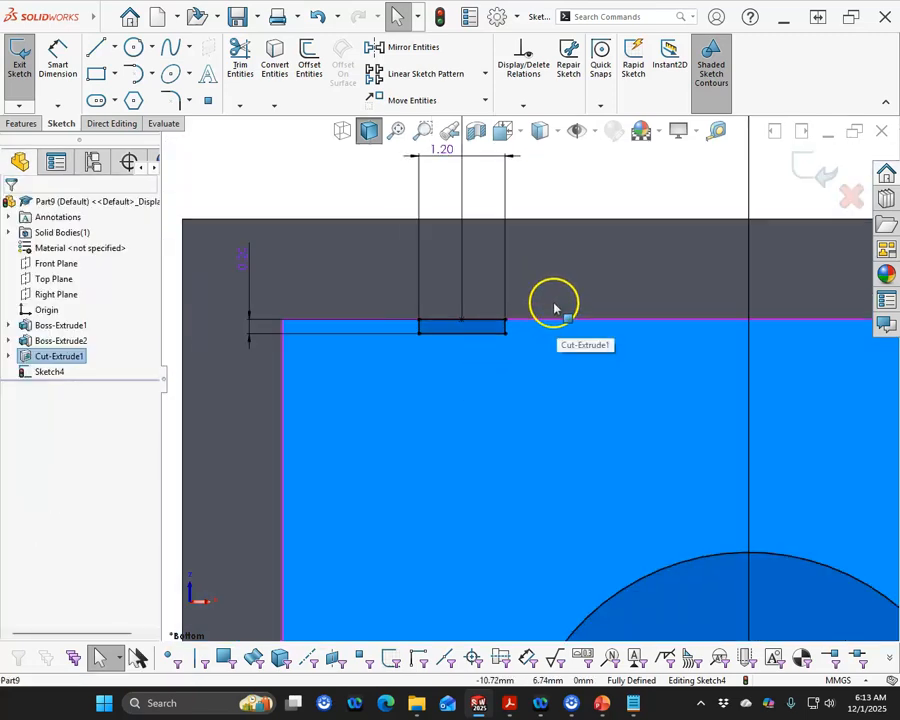
pyautogui.scroll(-3, 500, 345)
pyautogui.click(470, 313)
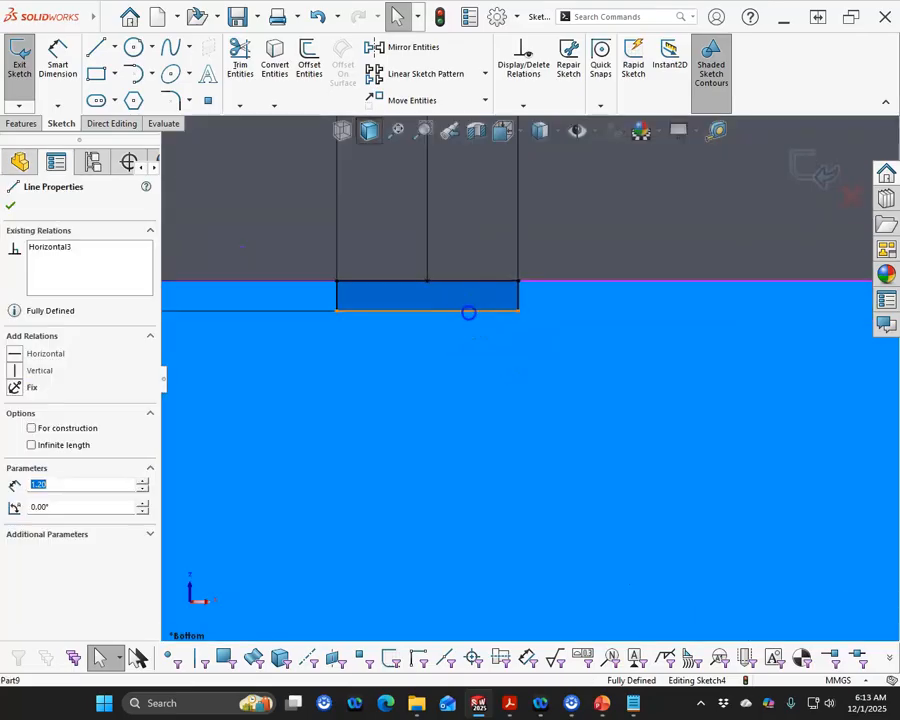
pyautogui.click(354, 305)
pyautogui.keyDown('ctrl'); pyautogui.click(338, 300); pyautogui.keyUp('ctrl')
pyautogui.keyDown('ctrl'); pyautogui.click(515, 297); pyautogui.keyUp('ctrl')
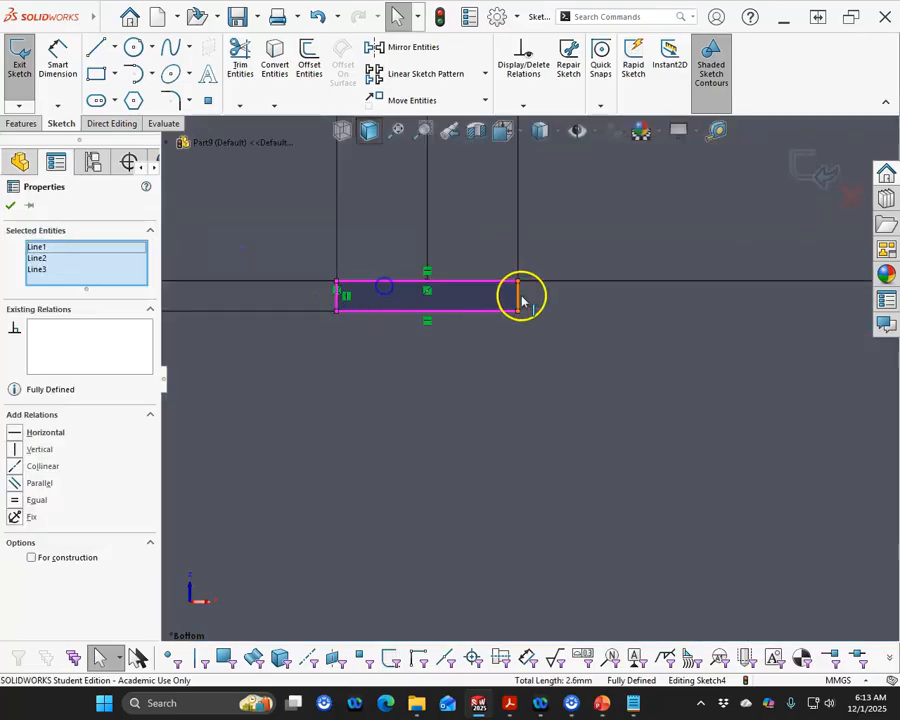
pyautogui.keyDown('ctrl'); pyautogui.click(523, 300); pyautogui.keyUp('ctrl')
pyautogui.keyDown('ctrl'); pyautogui.click(519, 298); pyautogui.keyUp('ctrl')
pyautogui.keyDown('ctrl'); pyautogui.click(595, 347); pyautogui.keyUp('ctrl')
pyautogui.scroll(5, 588, 398)
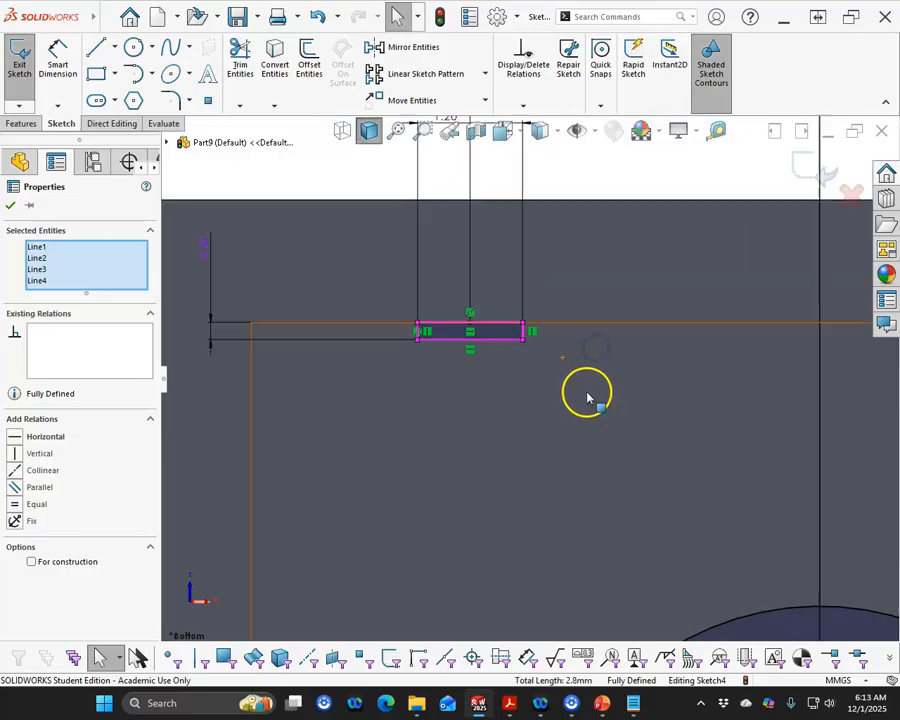
pyautogui.click(428, 74)
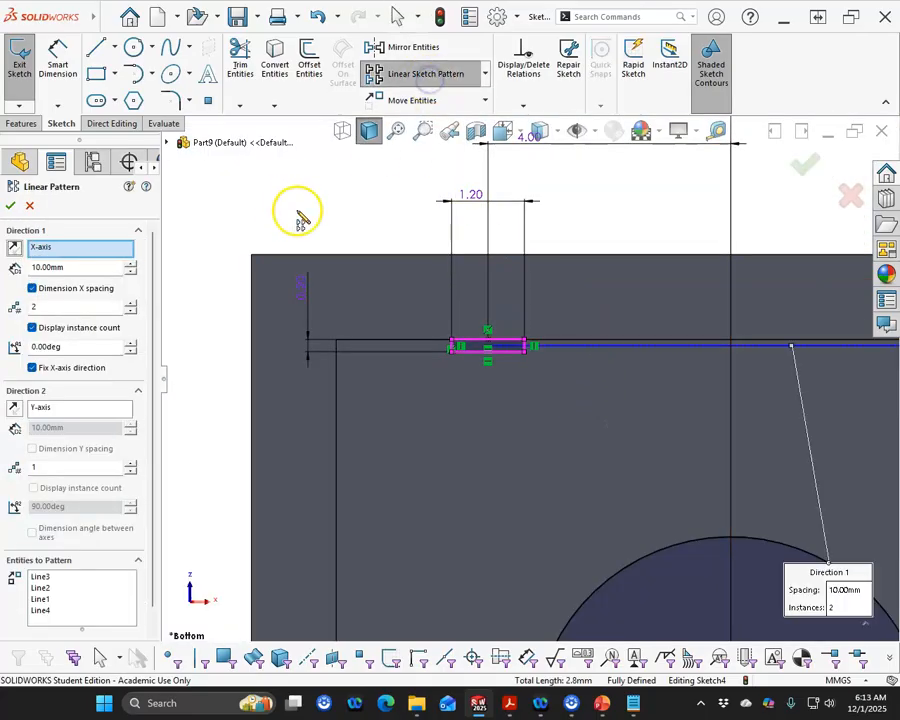
pyautogui.scroll(3, 283, 253)
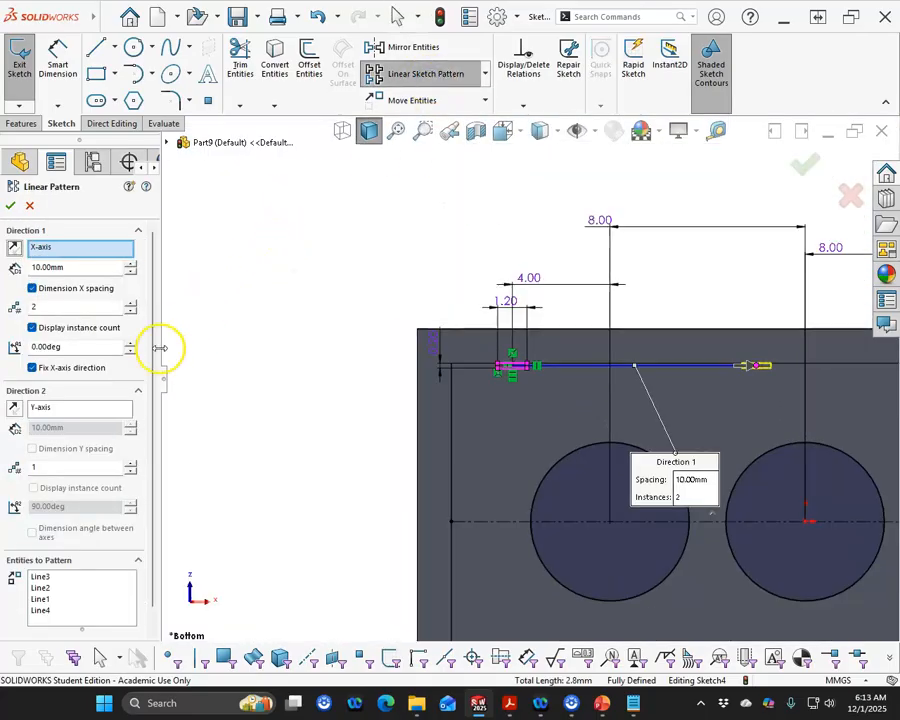
pyautogui.click(77, 272)
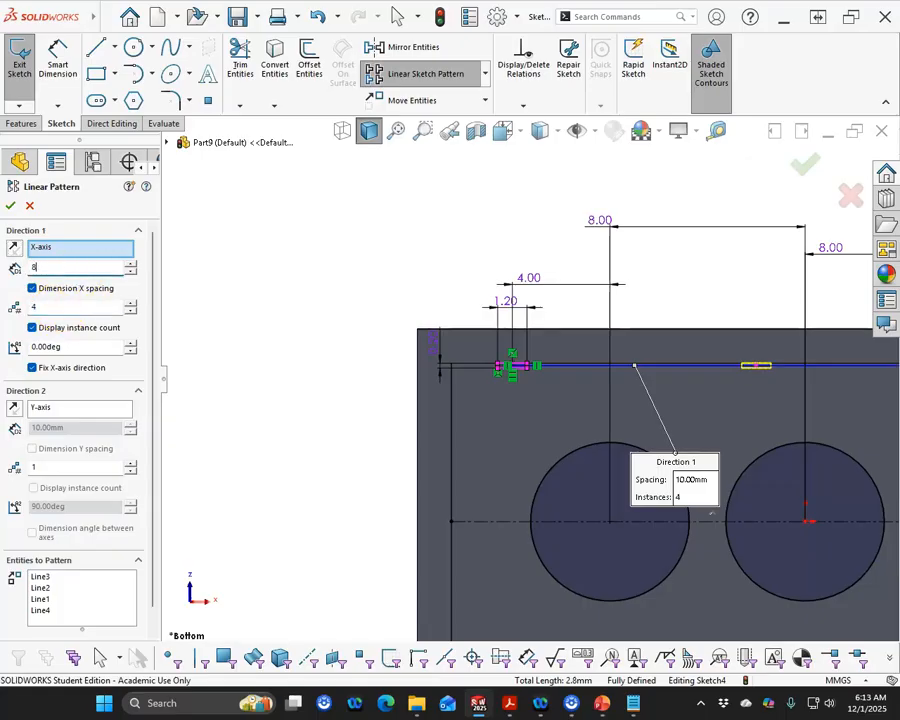
pyautogui.press('Tab')
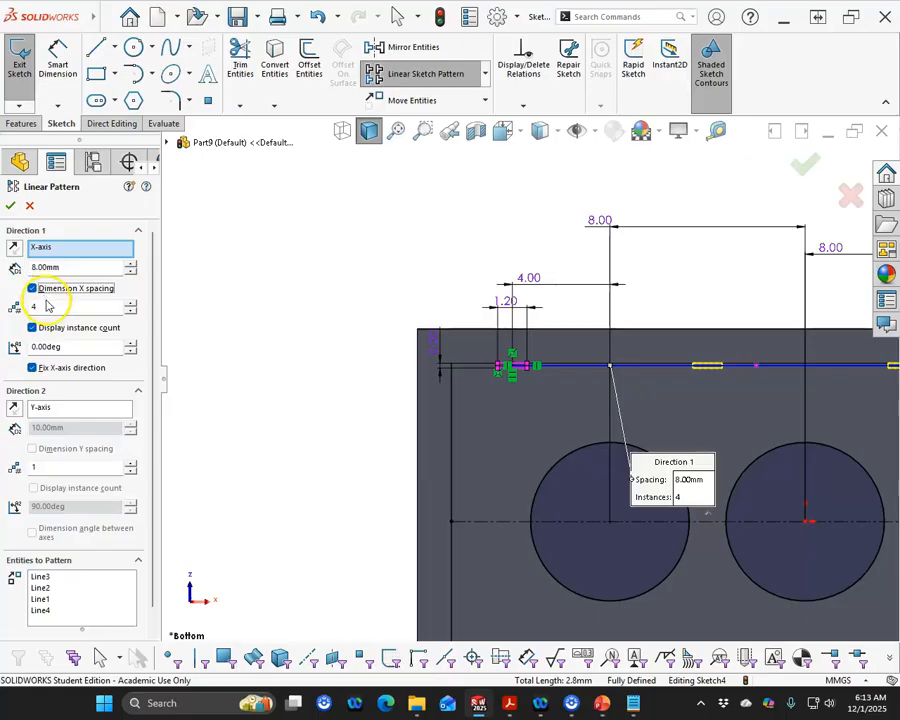
pyautogui.scroll(3, 234, 406)
pyautogui.scroll(-2, 728, 440)
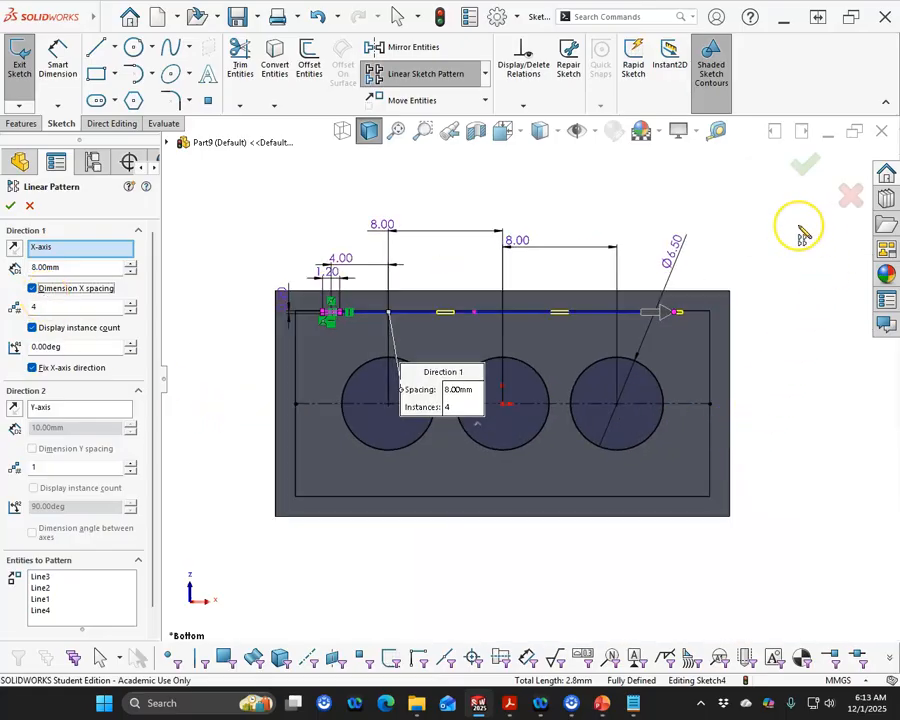
pyautogui.click(806, 165)
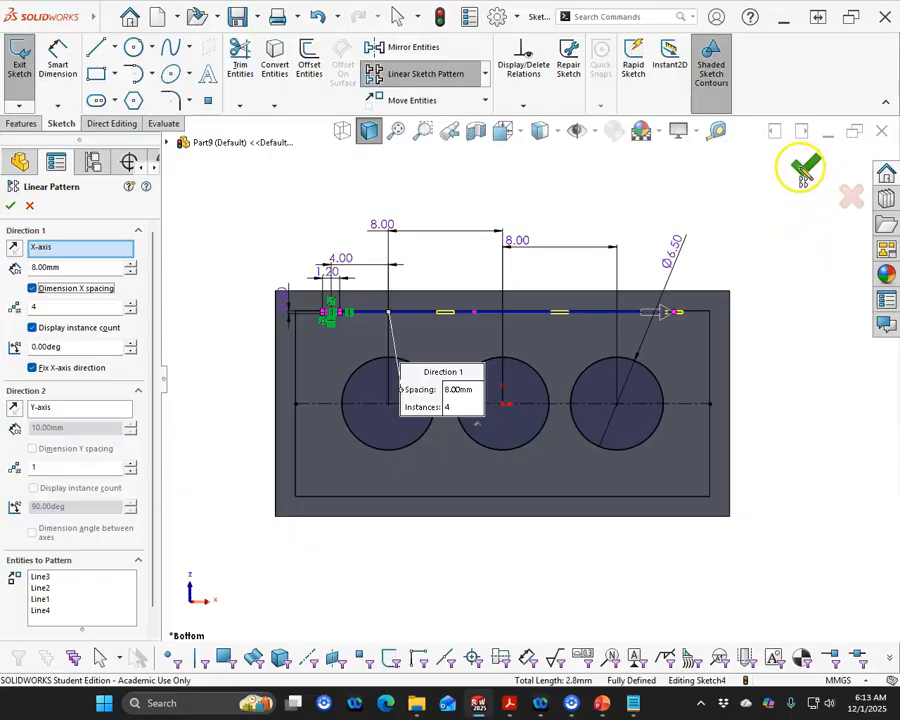
pyautogui.scroll(-2, 697, 347)
pyautogui.scroll(2, 680, 355)
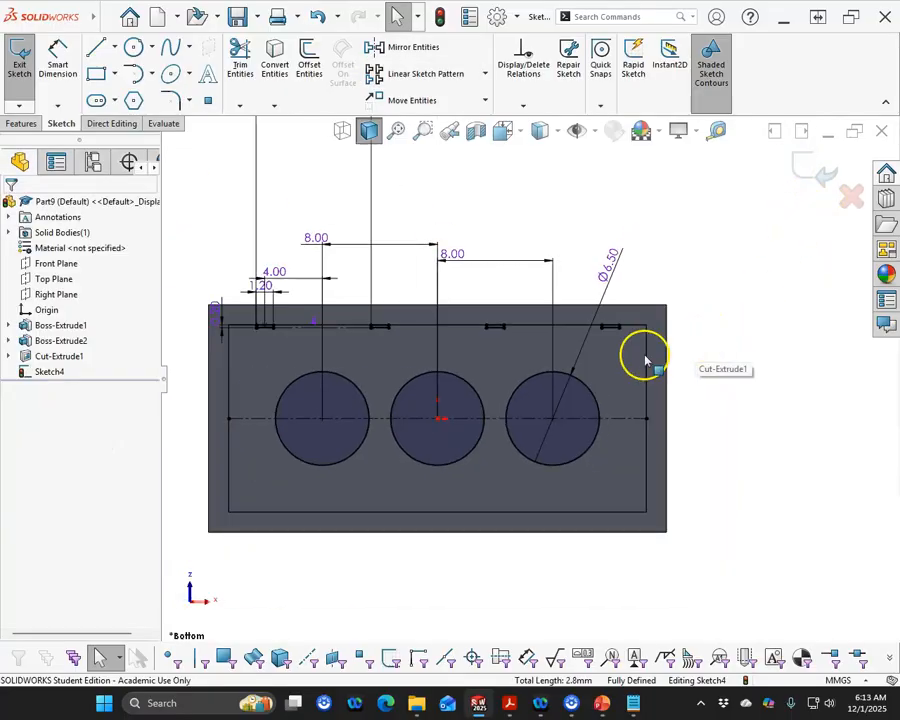
# Consult the practice problem drawing for the underside slot layout
pyautogui.scroll(-4, 286, 352)
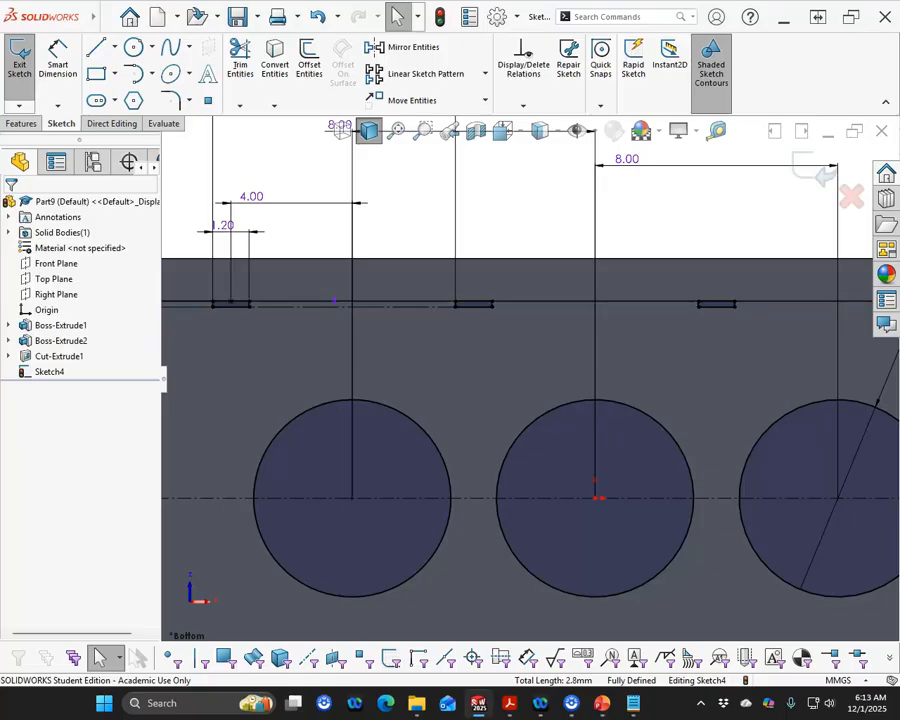
pyautogui.moveTo(0, 118); pyautogui.dragTo(208, 100)
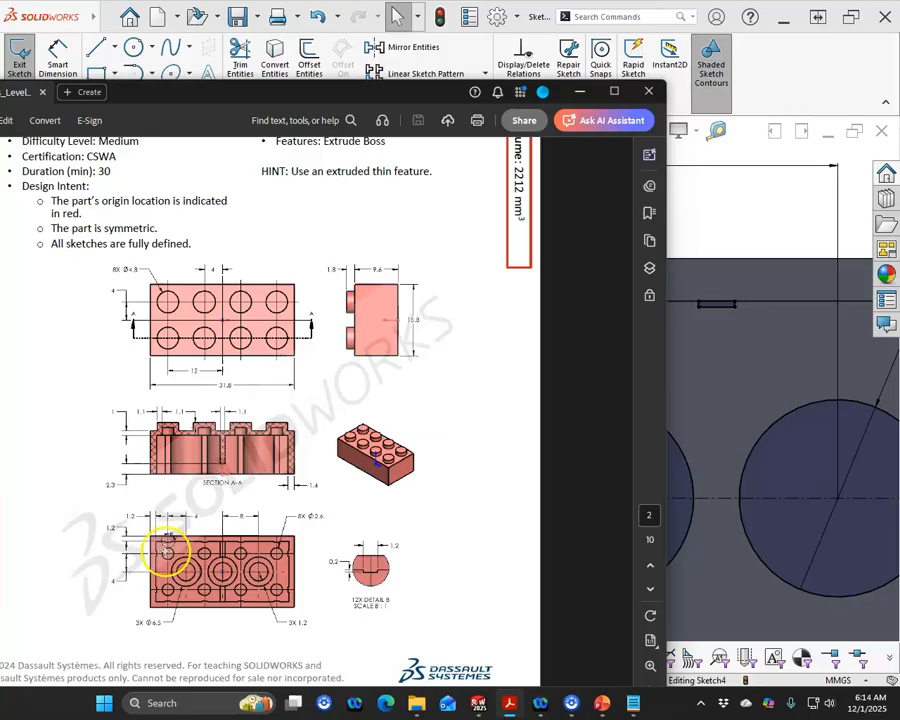
pyautogui.moveTo(196, 104); pyautogui.dragTo(0, 88)
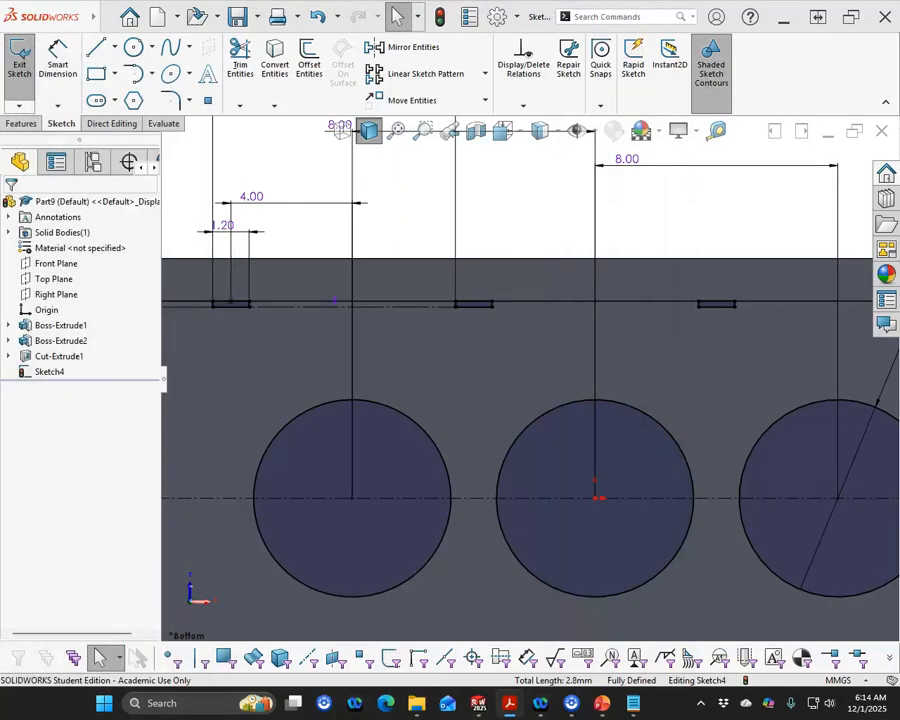
pyautogui.scroll(5, 506, 237)
pyautogui.scroll(-2, 587, 428)
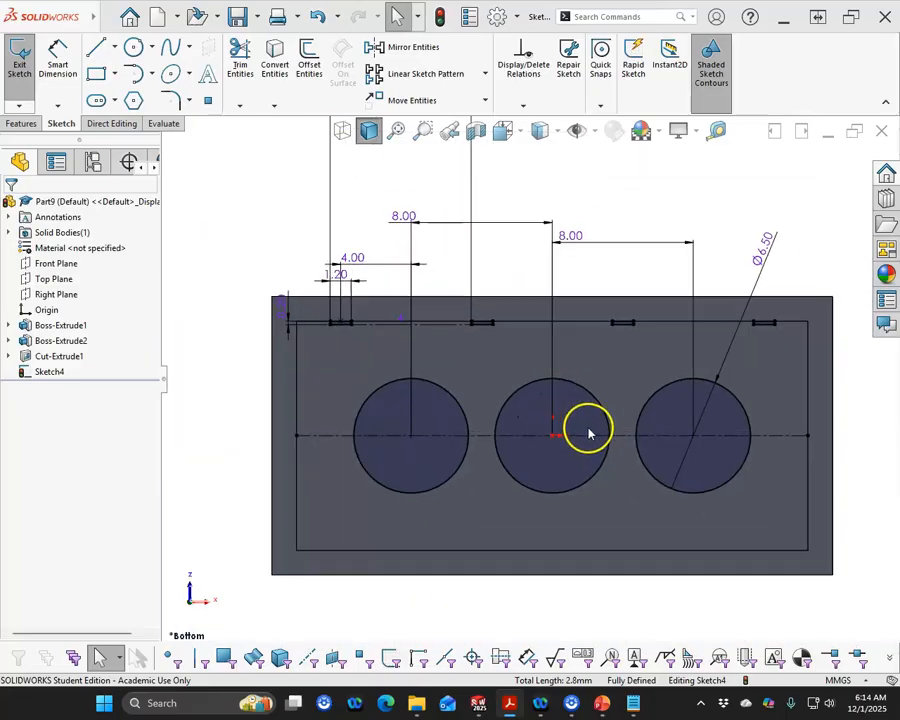
pyautogui.moveTo(314, 308)
pyautogui.mouseDown()
pyautogui.moveTo(382, 340)
pyautogui.moveTo(795, 350)
pyautogui.moveTo(790, 372)
pyautogui.mouseUp()
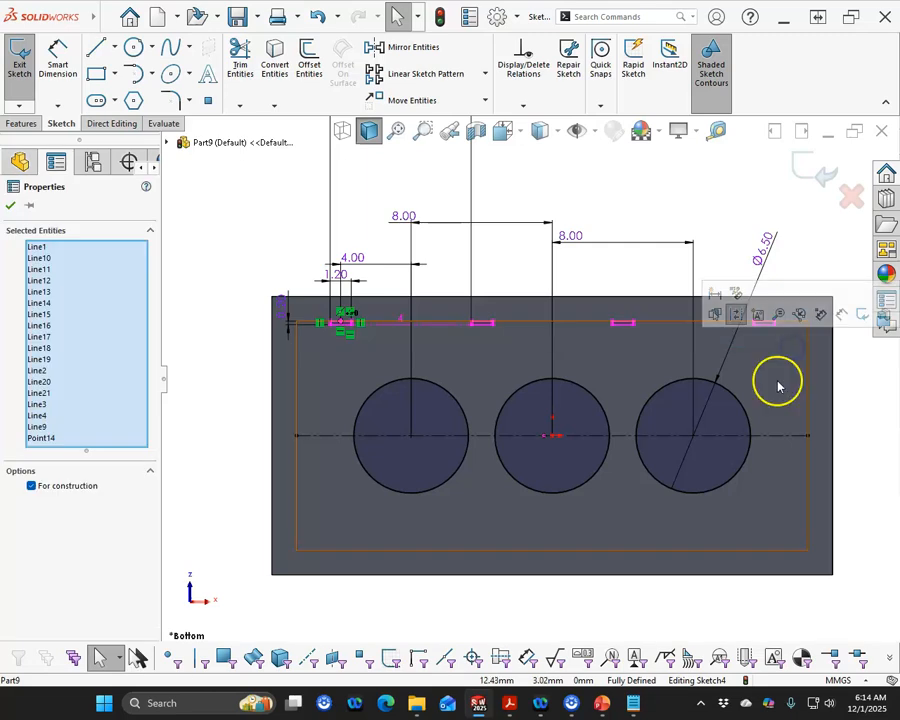
pyautogui.keyDown('ctrl'); pyautogui.click(329, 436); pyautogui.keyUp('ctrl')
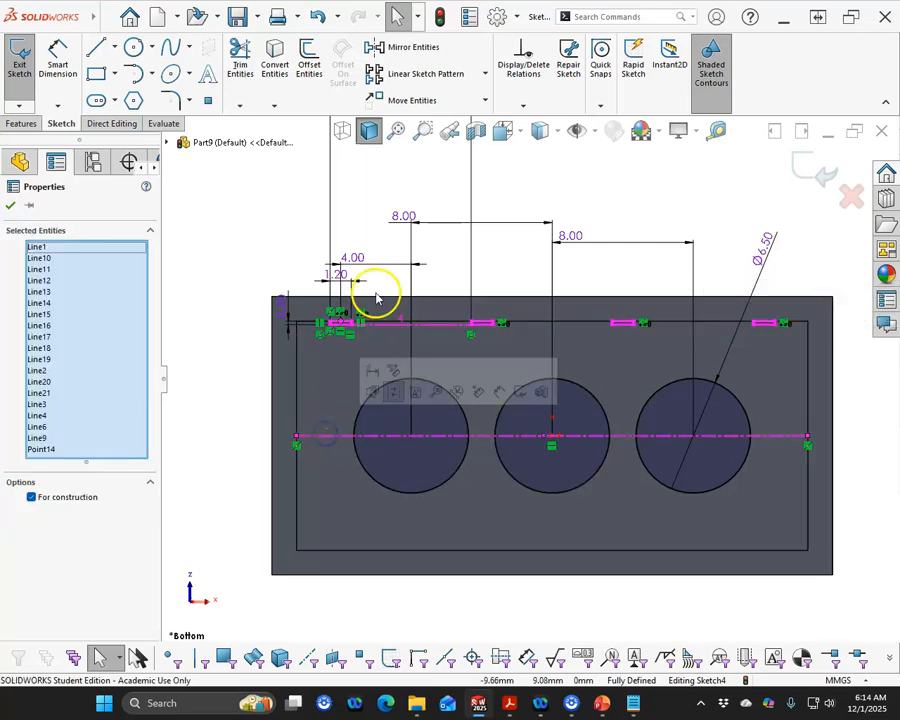
pyautogui.click(374, 47)
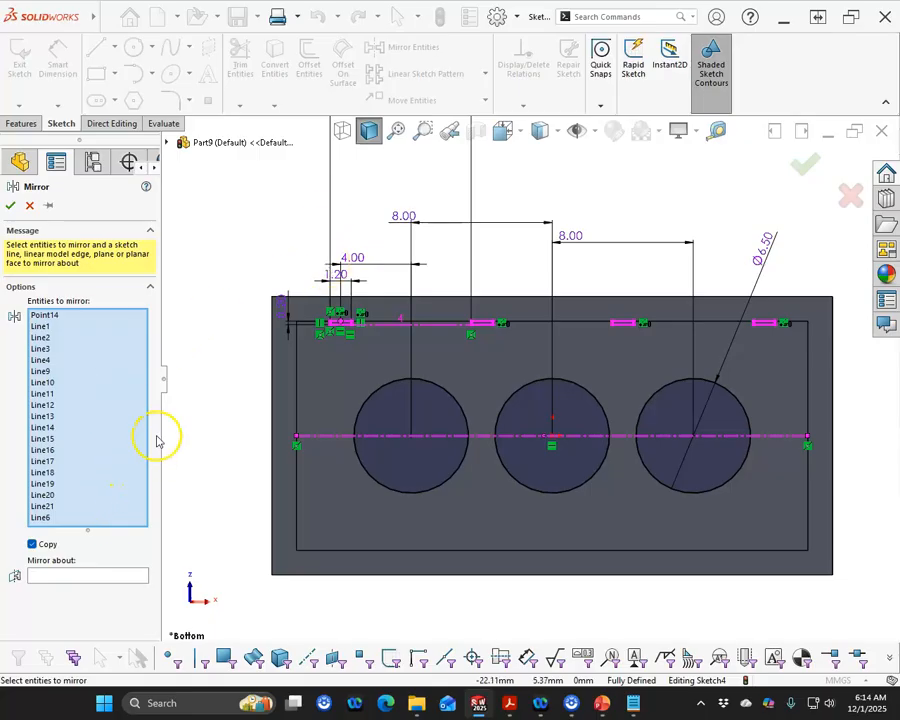
pyautogui.click(30, 205)
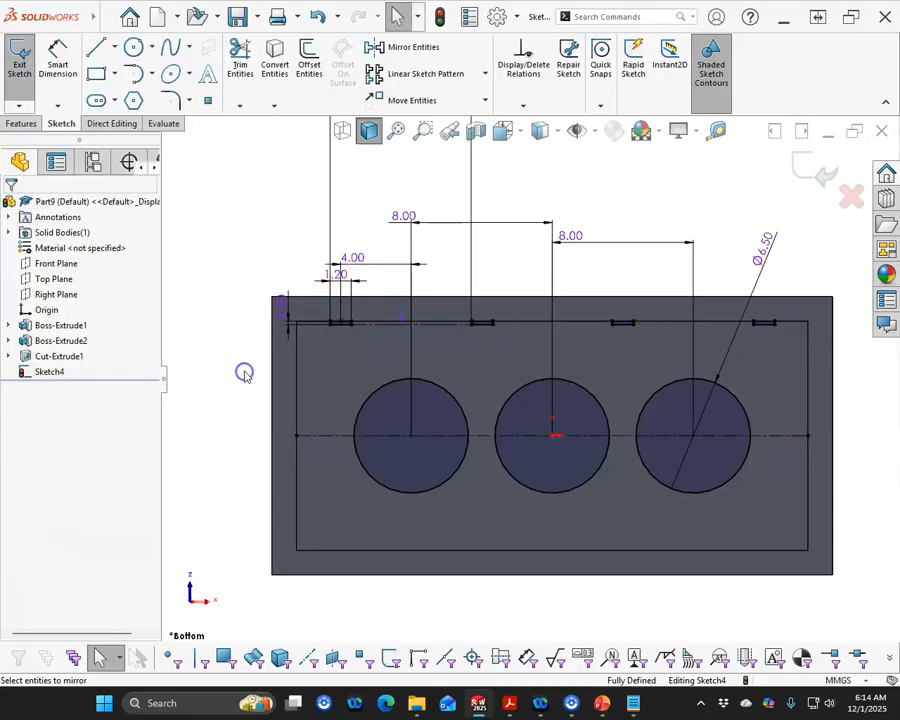
# Mirror the four small slot rectangles across the horizontal centreline to the lower edge, then exit the sketch
pyautogui.scroll(-3, 425, 403)
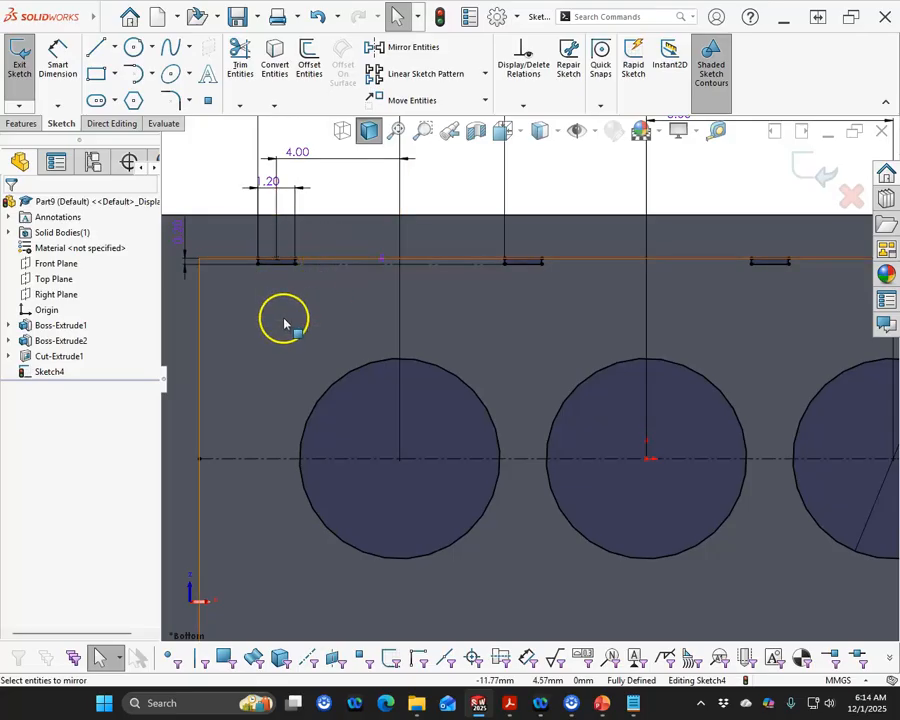
pyautogui.scroll(2, 342, 302)
pyautogui.scroll(-3, 396, 325)
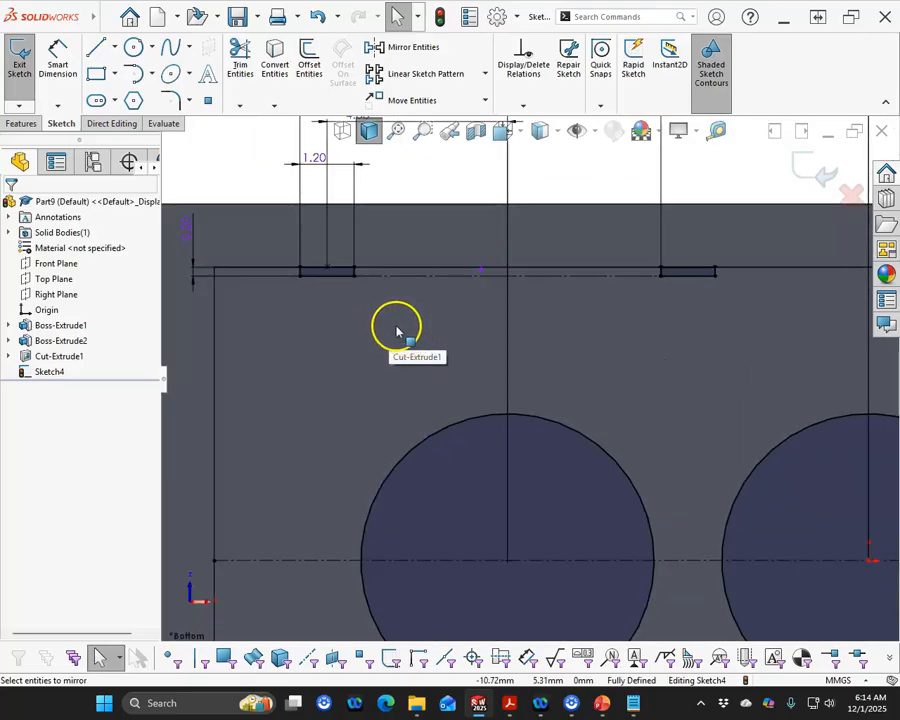
pyautogui.moveTo(287, 262); pyautogui.dragTo(364, 292)
pyautogui.keyDown('ctrl'); pyautogui.click(633, 275); pyautogui.keyUp('ctrl')
pyautogui.keyDown('ctrl'); pyautogui.moveTo(637, 245); pyautogui.dragTo(731, 289); pyautogui.keyUp('ctrl')
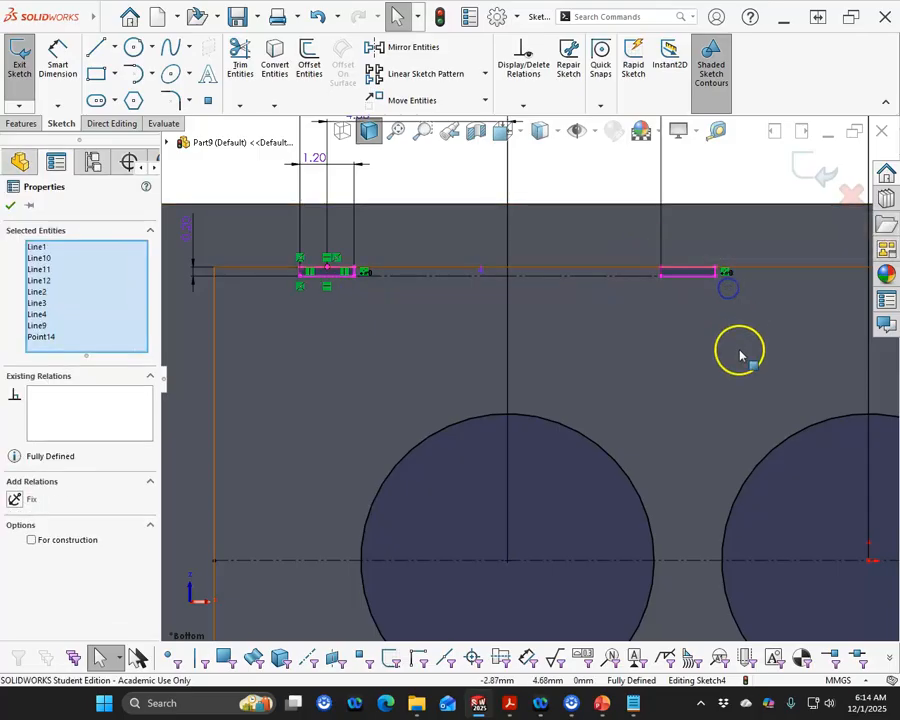
pyautogui.scroll(2, 739, 355)
pyautogui.keyDown('ctrl'); pyautogui.moveTo(668, 312); pyautogui.dragTo(744, 356); pyautogui.keyUp('ctrl')
pyautogui.scroll(2, 732, 384)
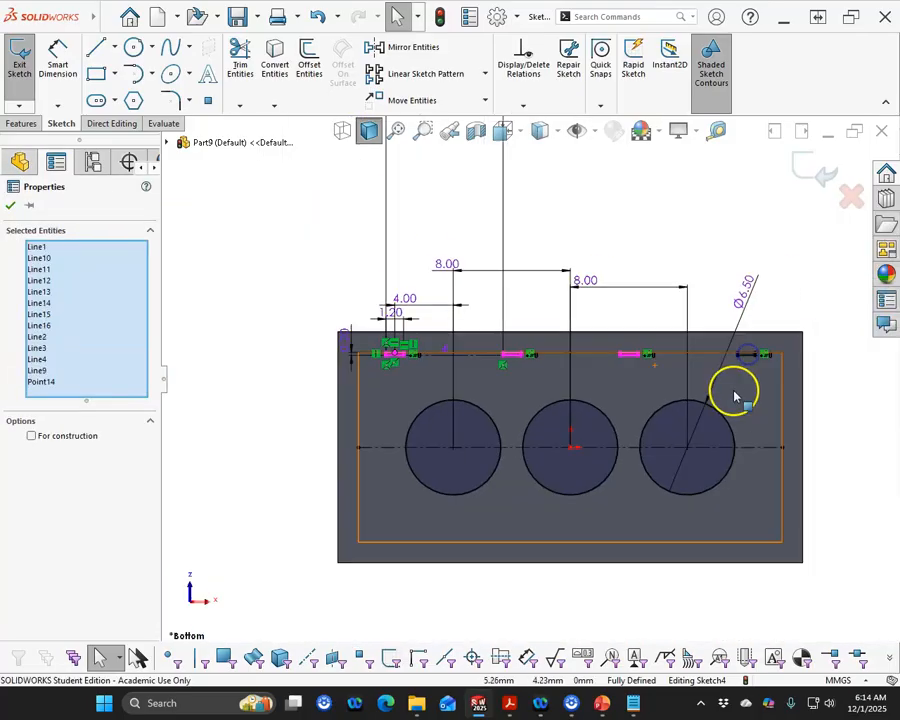
pyautogui.scroll(-2, 674, 356)
pyautogui.keyDown('ctrl'); pyautogui.moveTo(618, 311); pyautogui.dragTo(681, 342); pyautogui.keyUp('ctrl')
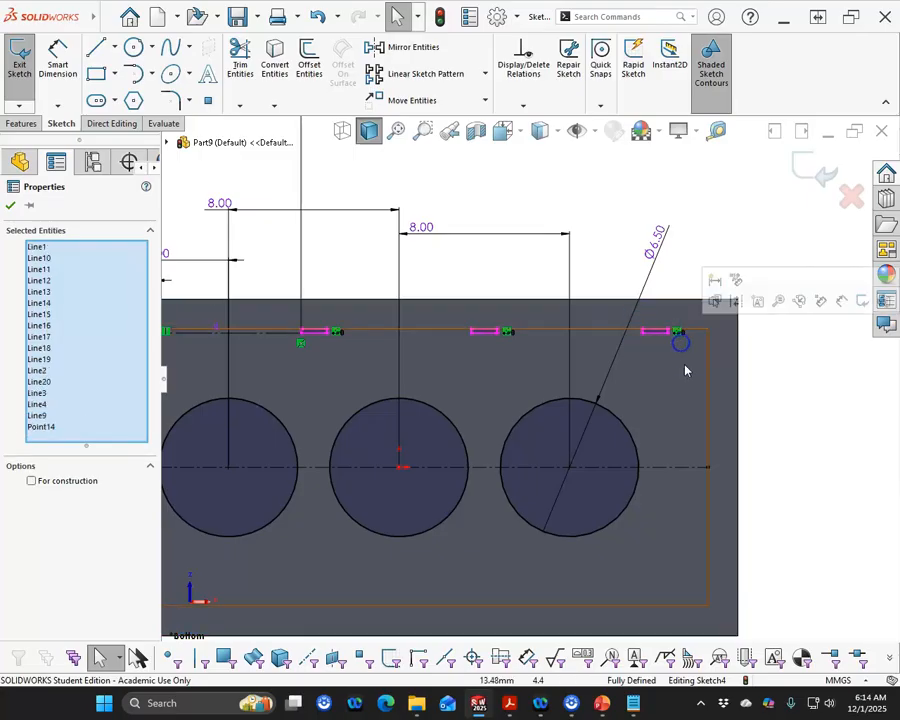
pyautogui.keyDown('ctrl'); pyautogui.click(680, 467); pyautogui.keyUp('ctrl')
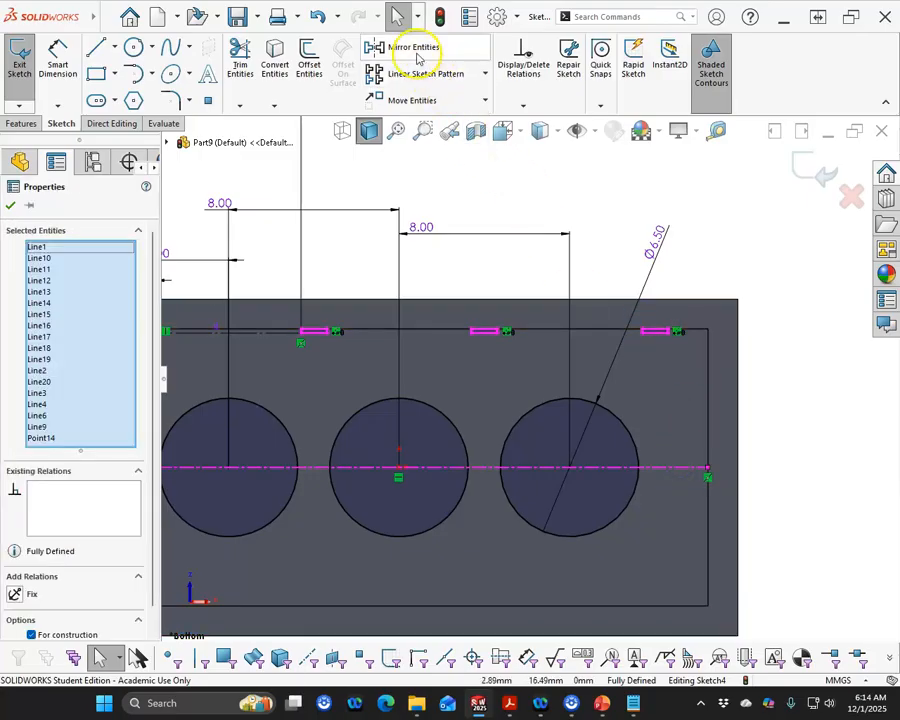
pyautogui.click(405, 47)
pyautogui.scroll(3, 623, 483)
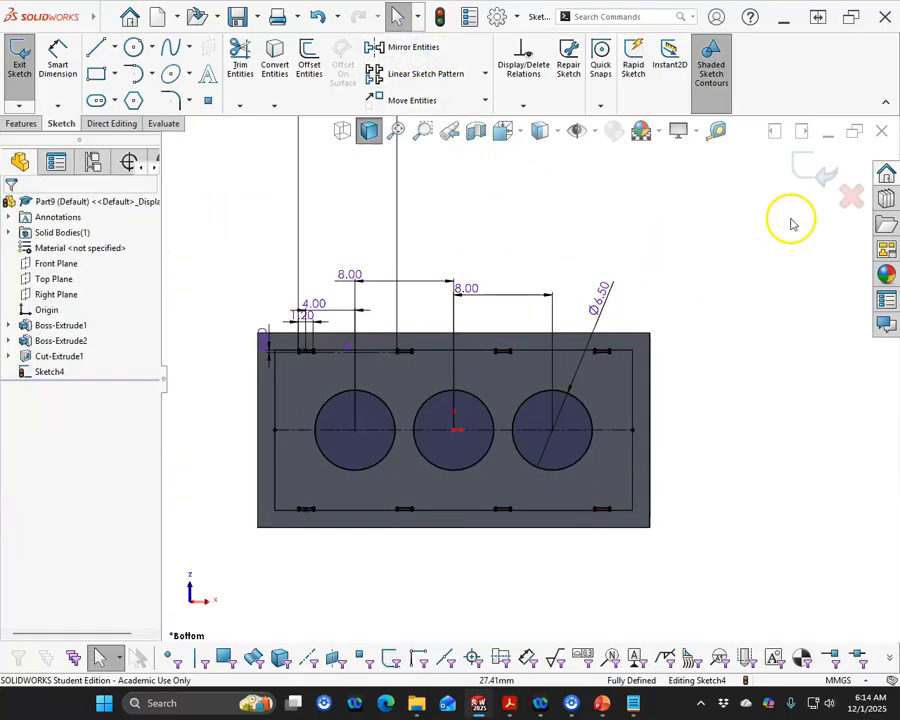
pyautogui.click(812, 172)
# Edit the cut's Sketch3 and delete the offset relations on the rectangle's top and bottom edges
pyautogui.click(381, 276)
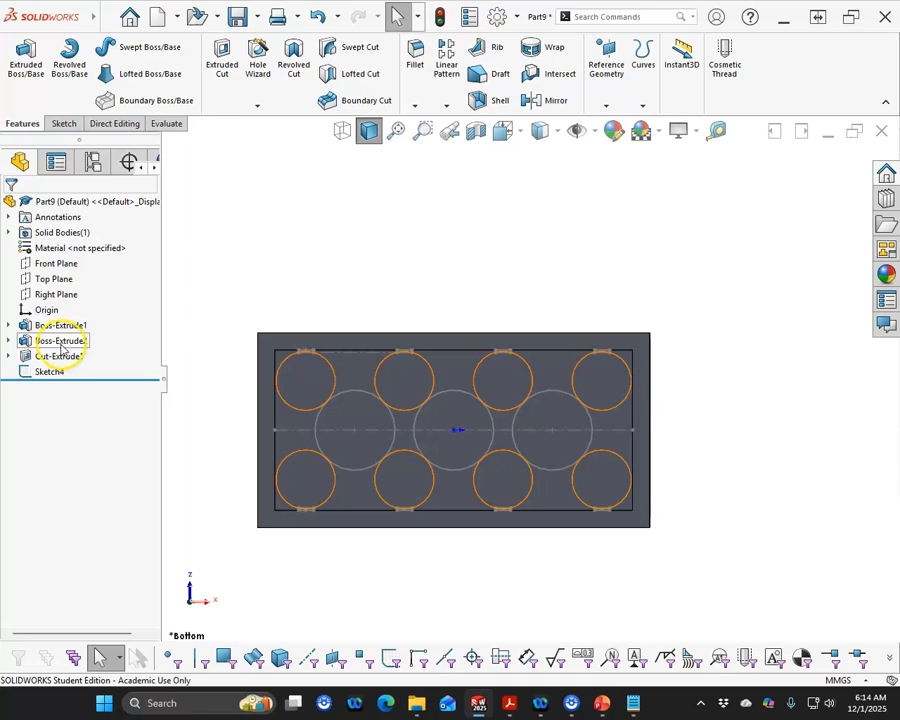
pyautogui.click(60, 341)
pyautogui.click(8, 356)
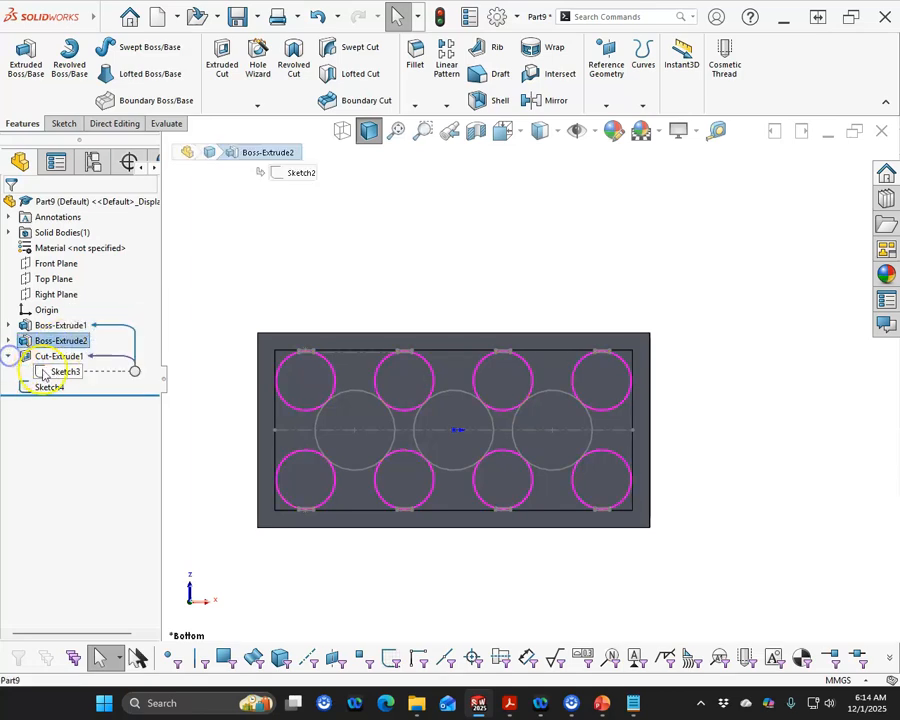
pyautogui.rightClick(44, 374)
pyautogui.click(68, 328)
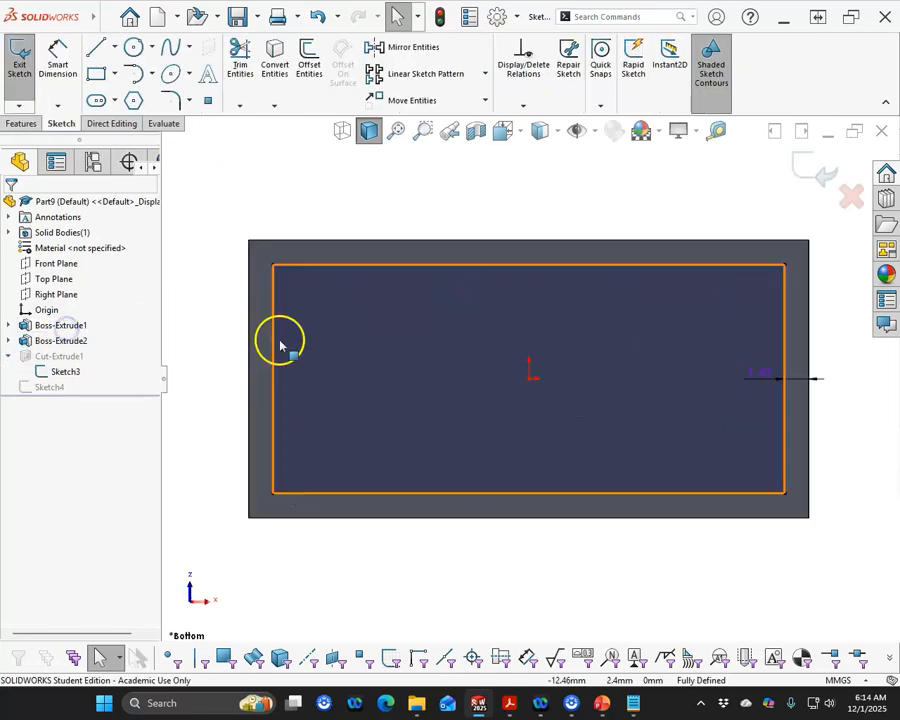
pyautogui.click(408, 266)
pyautogui.click(62, 249)
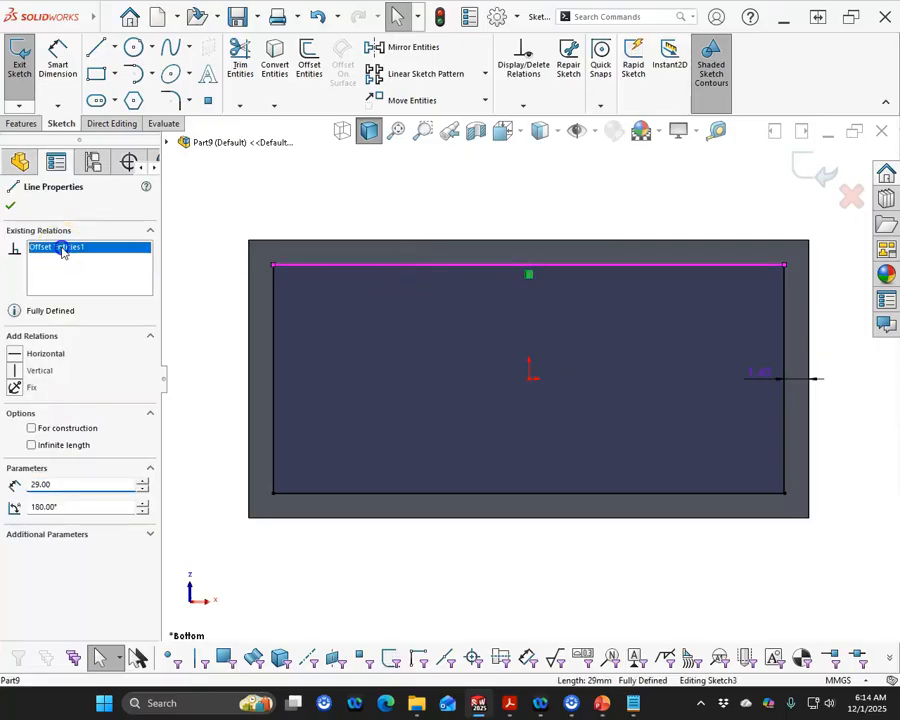
pyautogui.click(497, 493)
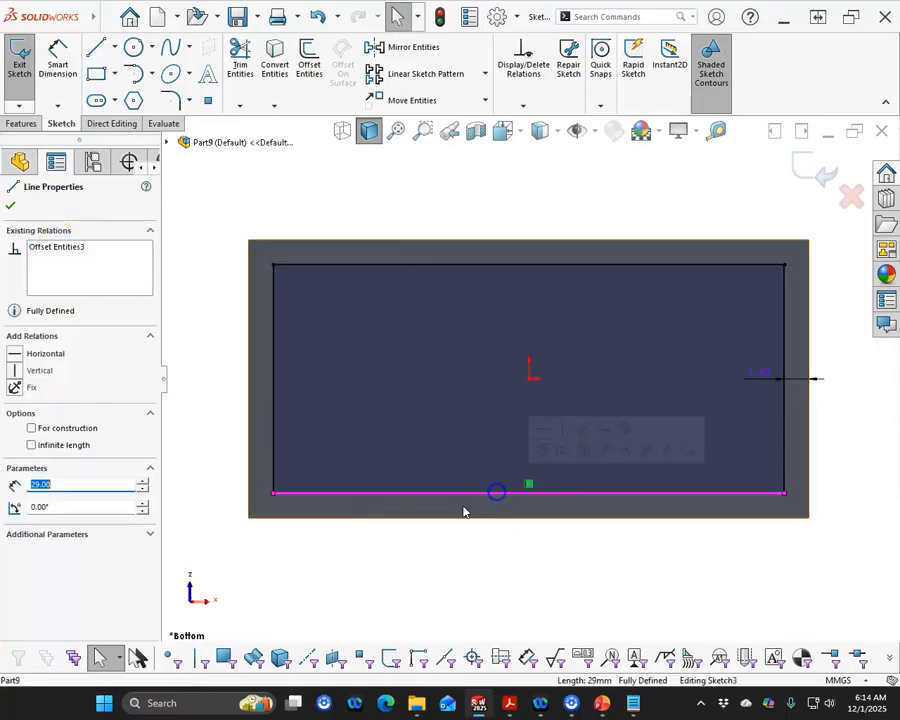
pyautogui.click(62, 251)
pyautogui.click(345, 543)
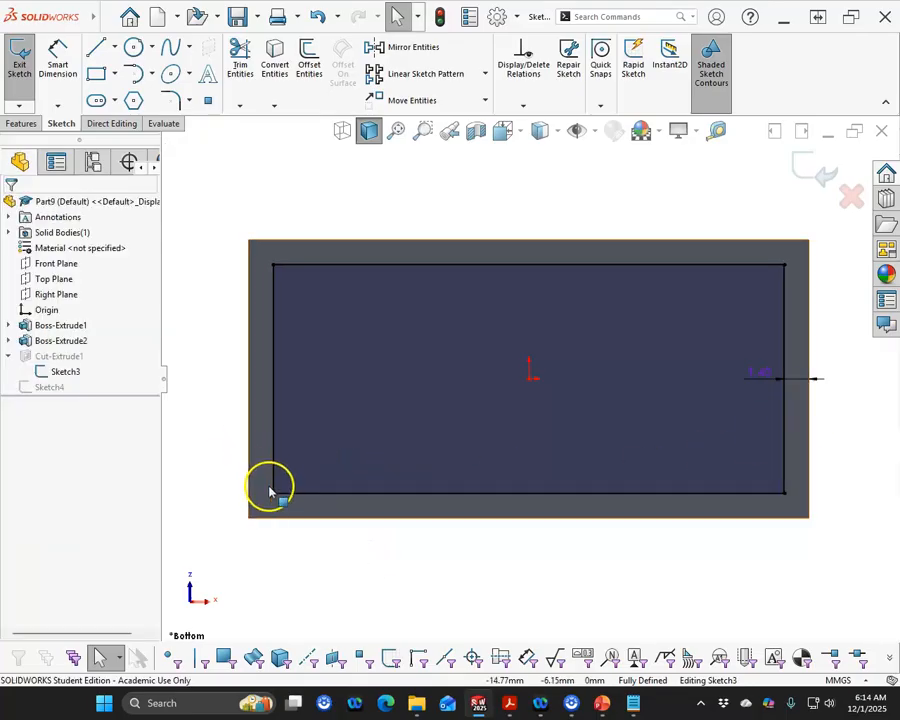
# Drag the rectangle's bottom edge outward toward the block's lower edge and make it horizontal
pyautogui.moveTo(271, 492); pyautogui.dragTo(271, 508)
pyautogui.click(349, 571)
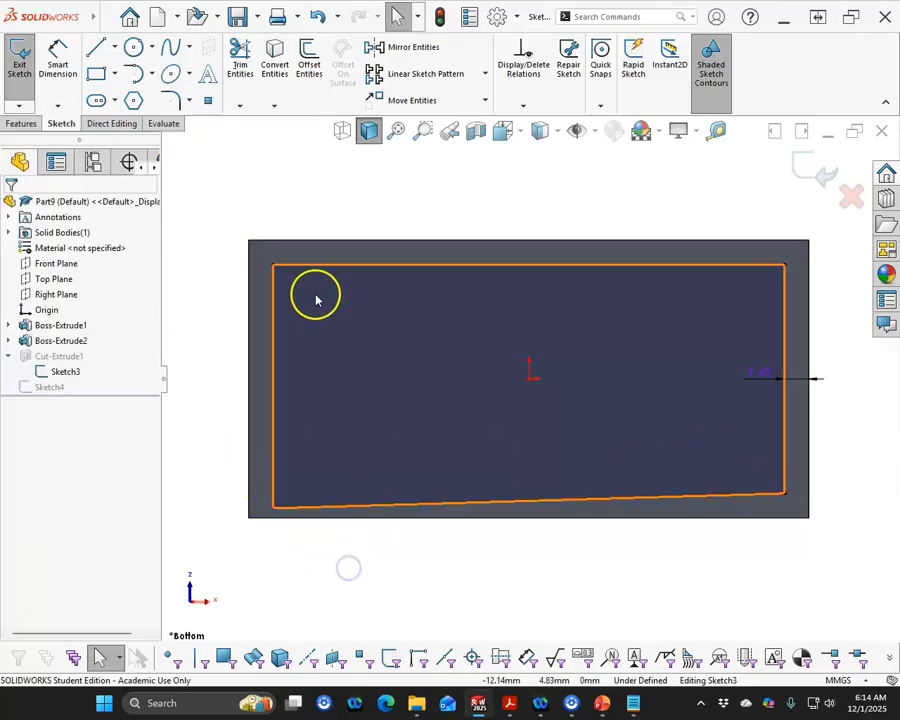
pyautogui.click(578, 500)
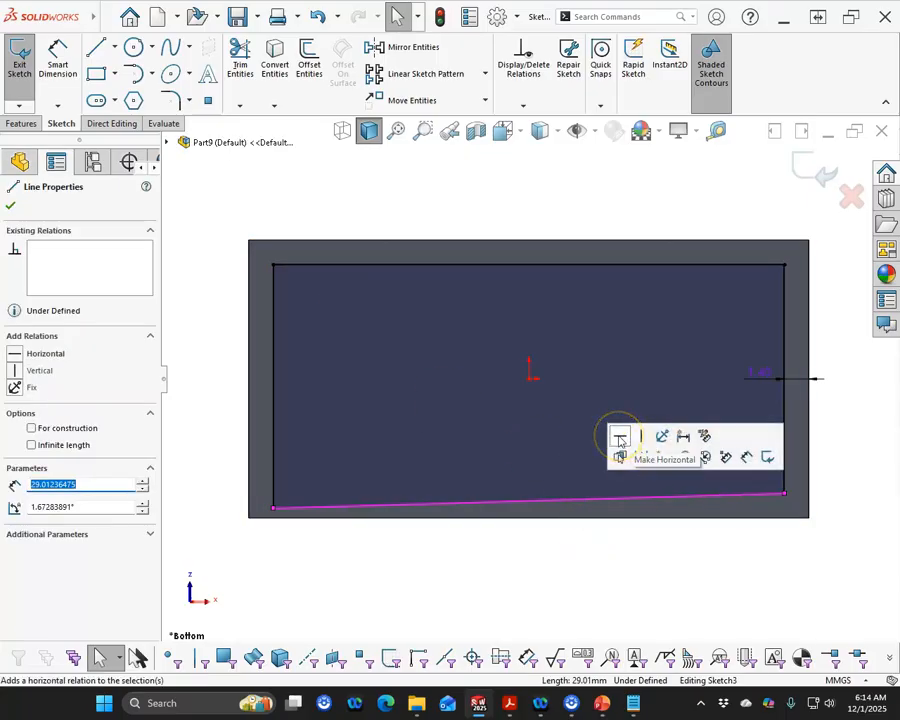
pyautogui.click(783, 491)
pyautogui.moveTo(783, 492); pyautogui.dragTo(787, 511)
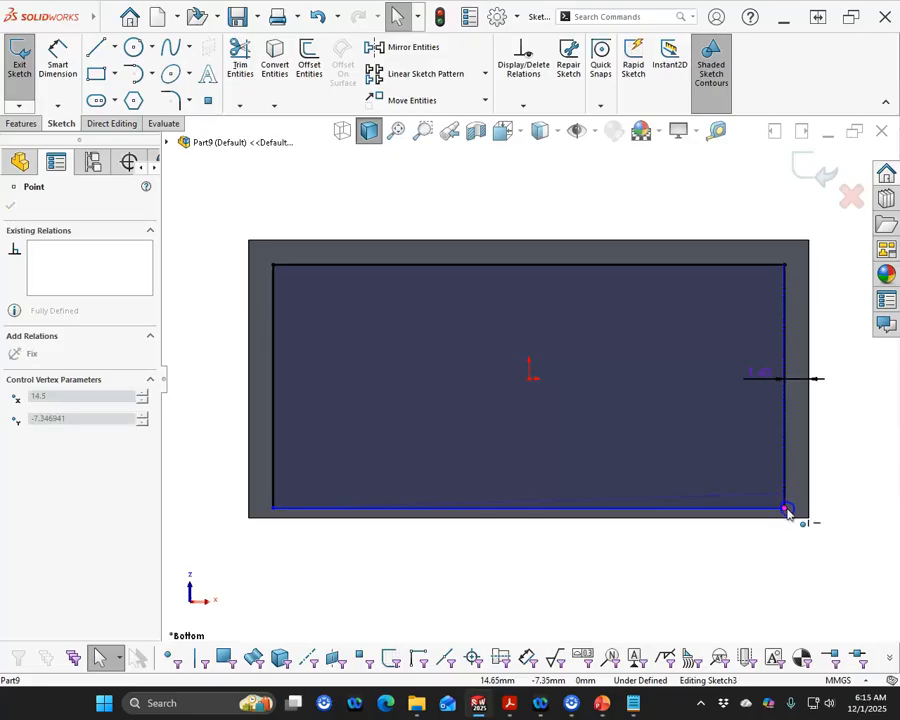
pyautogui.click(710, 508)
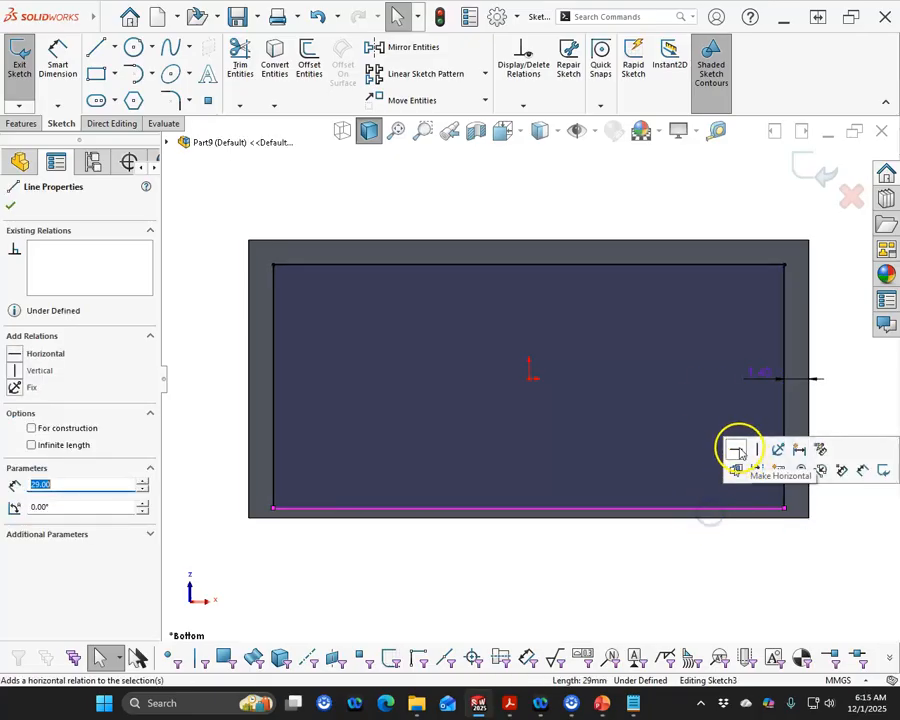
pyautogui.click(738, 451)
# Drag the rectangle's top edge outward toward the block's upper edge and make it horizontal
pyautogui.moveTo(273, 268); pyautogui.dragTo(273, 252)
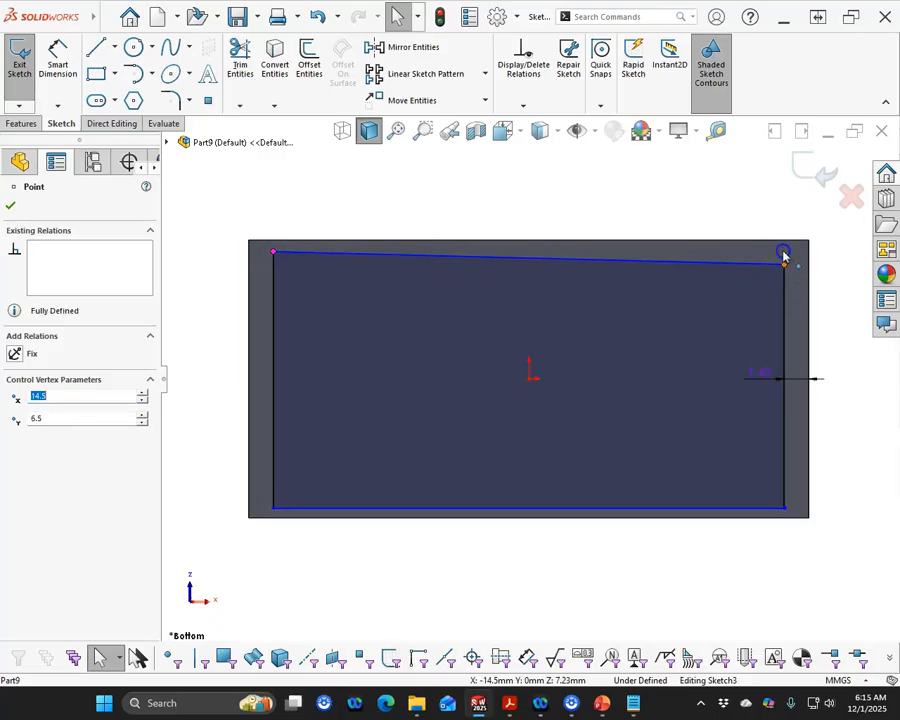
pyautogui.moveTo(783, 257); pyautogui.dragTo(785, 252)
pyautogui.click(727, 251)
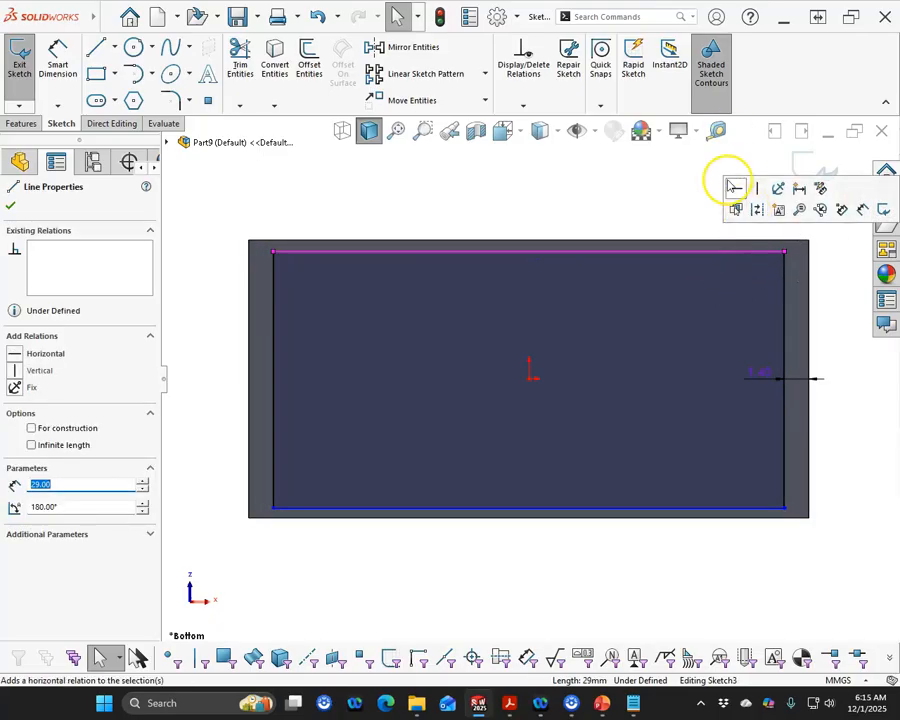
pyautogui.click(733, 191)
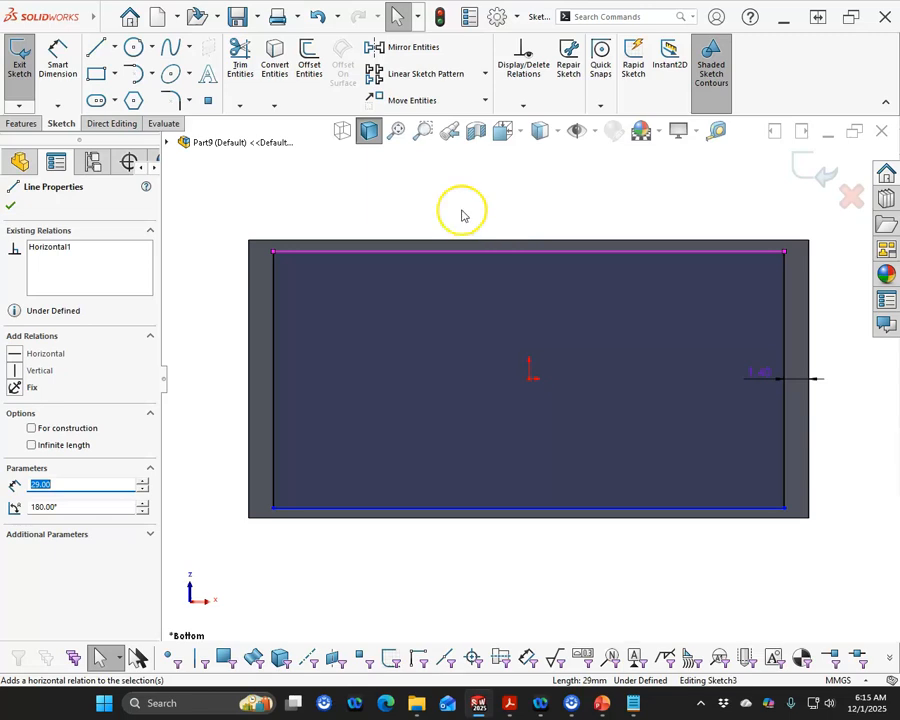
# Dimension the gap between the rectangle's top edge and the block's upper edge as 1.2 mm
pyautogui.click(58, 60)
pyautogui.click(303, 255)
pyautogui.click(305, 239)
pyautogui.click(225, 195)
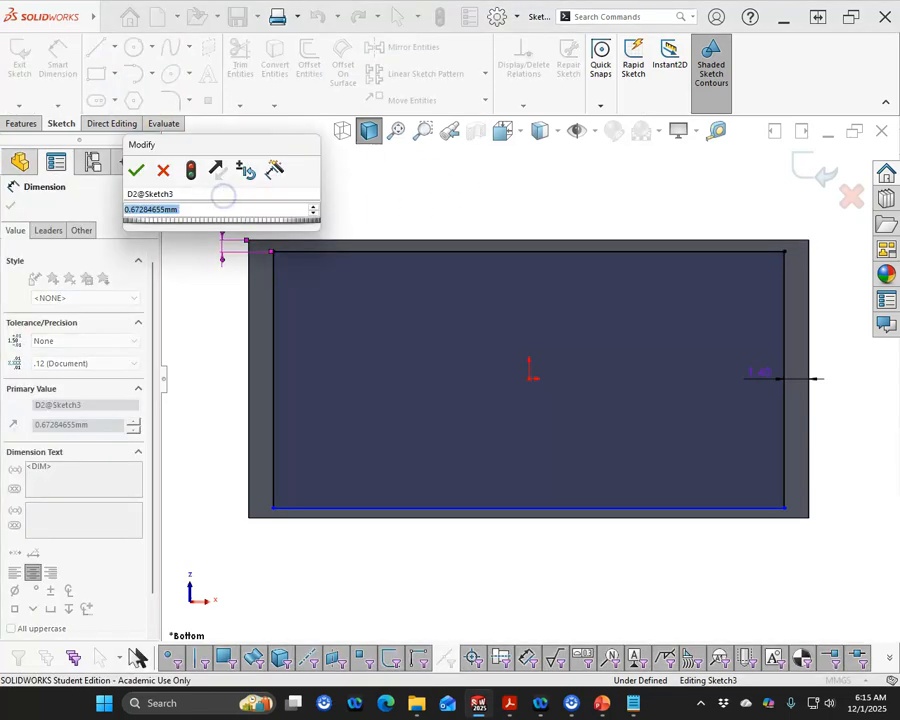
pyautogui.write('10.')
pyautogui.press('BackSpace')
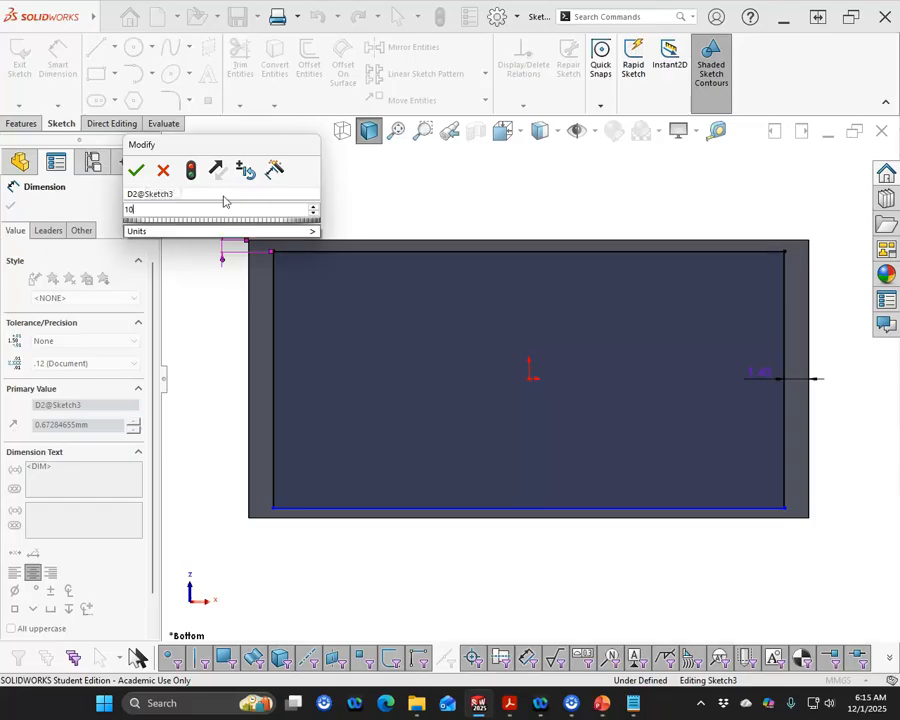
pyautogui.write('.1')
pyautogui.press('BackSpace')
pyautogui.write('2')
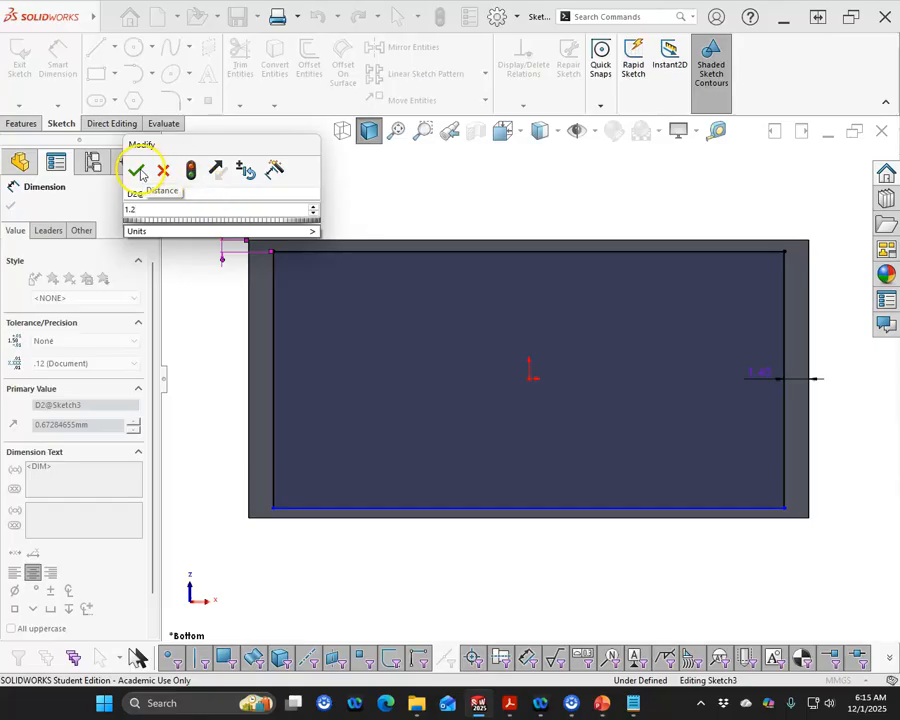
pyautogui.click(137, 171)
# Dimension the gap between the rectangle's bottom edge and the block's lower edge as 1.2 mm and exit the sketch
pyautogui.click(319, 518)
pyautogui.click(314, 508)
pyautogui.click(208, 457)
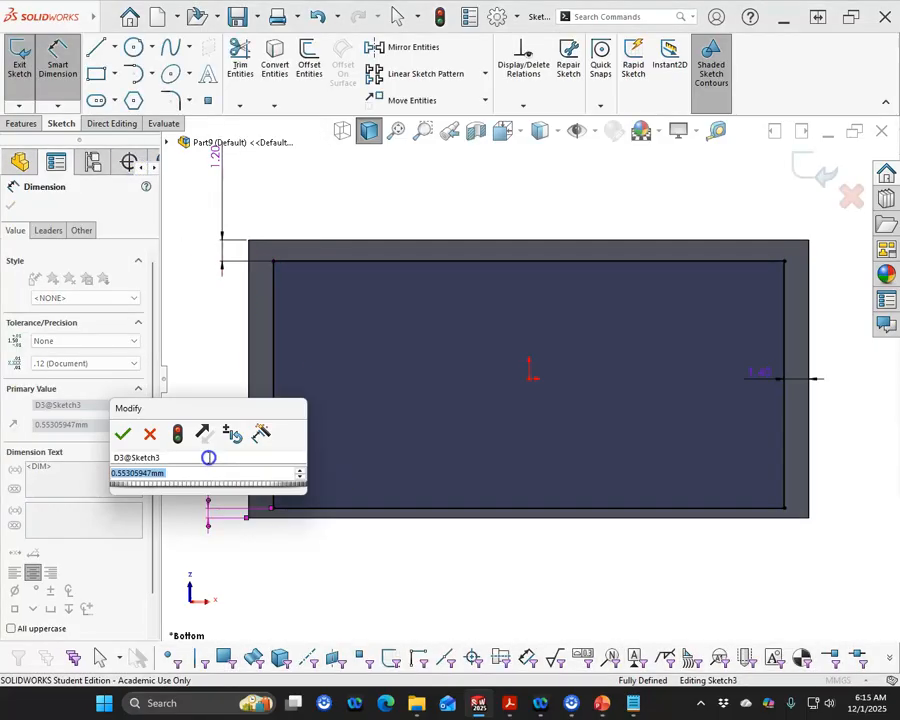
pyautogui.write('1.2')
pyautogui.press('Return')
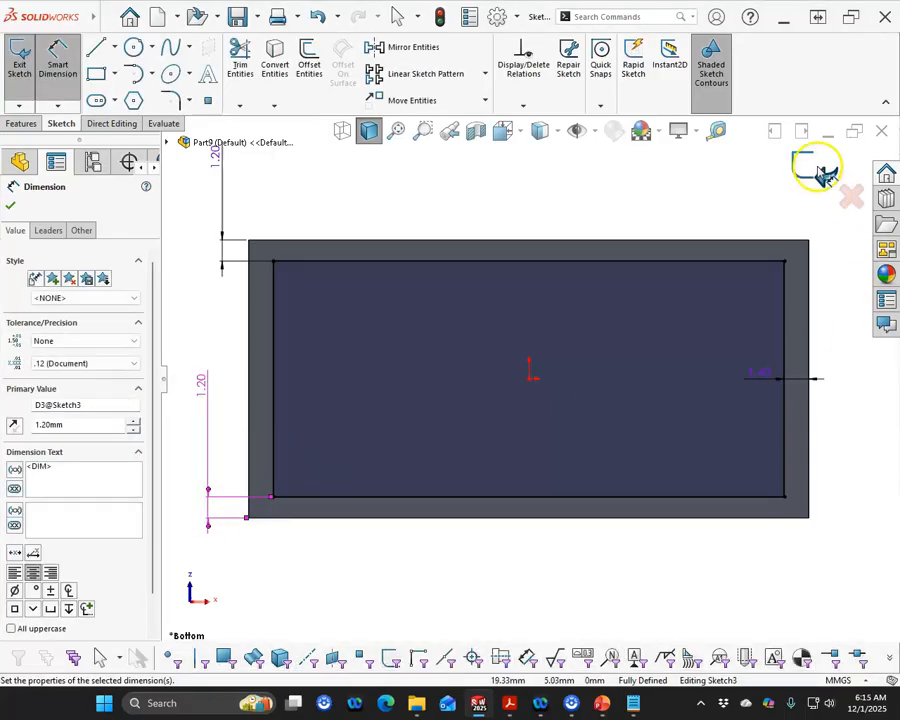
pyautogui.click(822, 176)
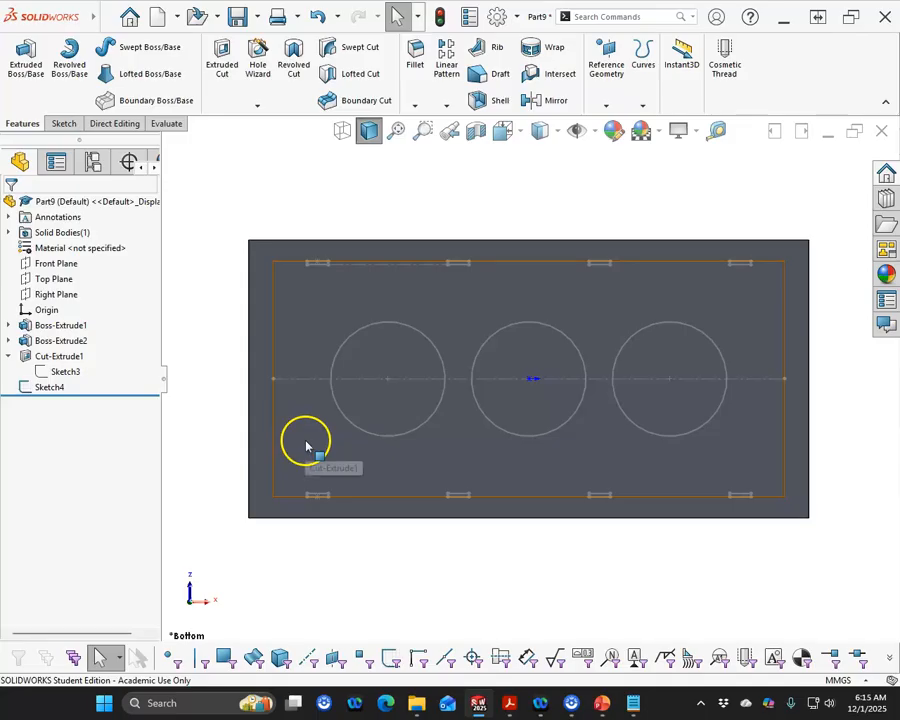
# Start a boss extrusion from the rib sketch, pick the first rib rectangle as its contour, and set the end condition to Up To Next
pyautogui.click(46, 389)
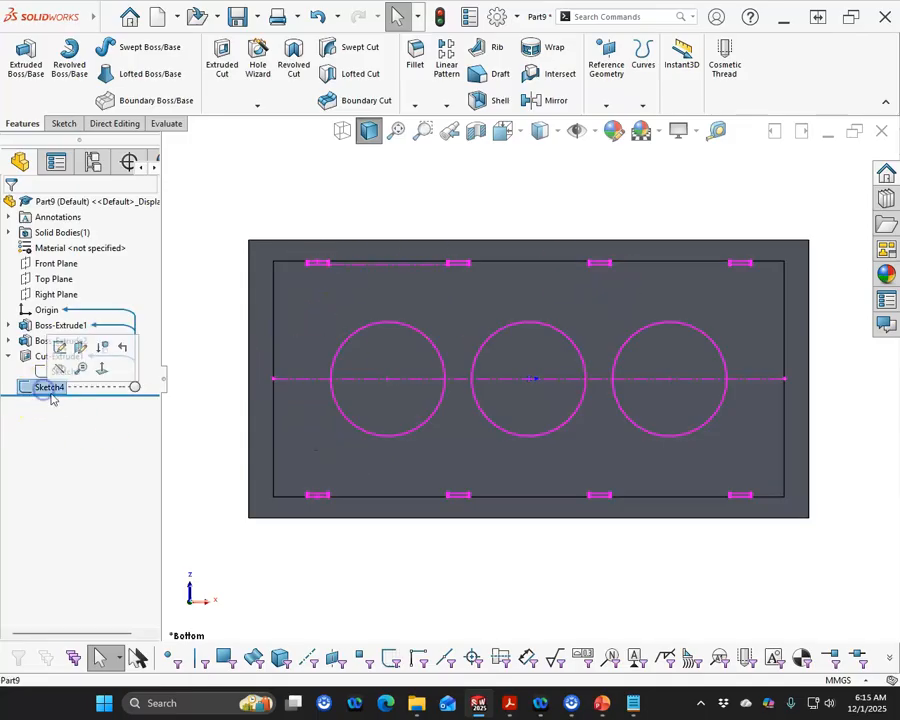
pyautogui.click(60, 346)
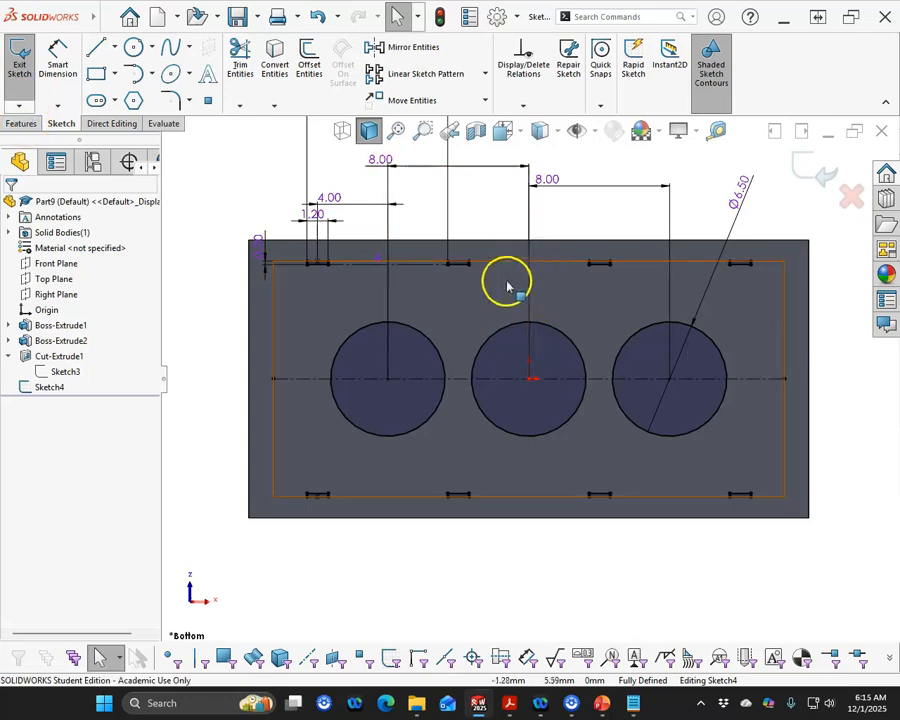
pyautogui.click(38, 124)
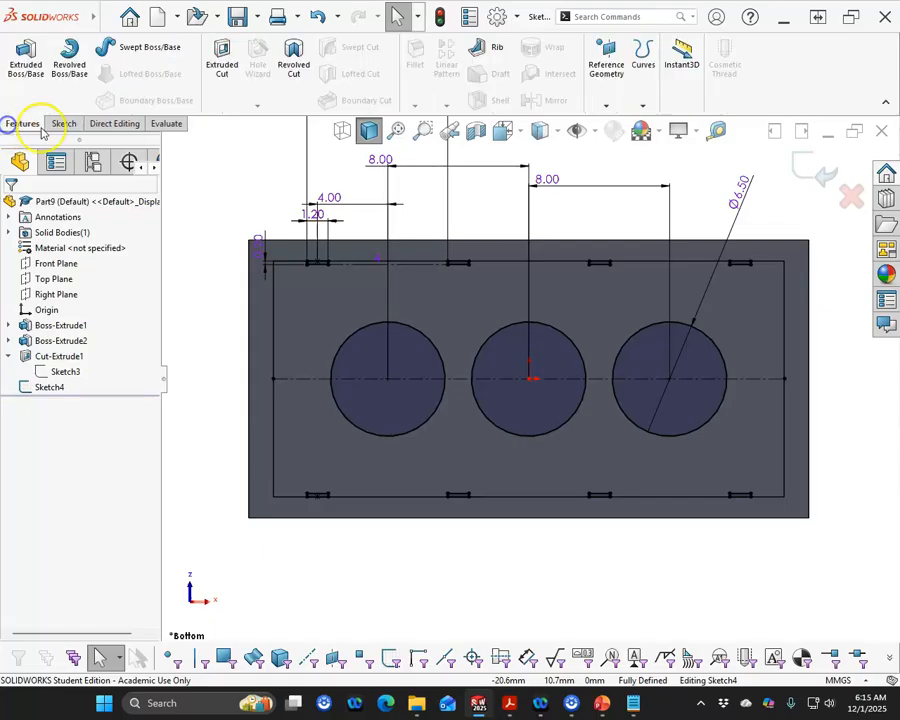
pyautogui.click(25, 68)
pyautogui.click(139, 464)
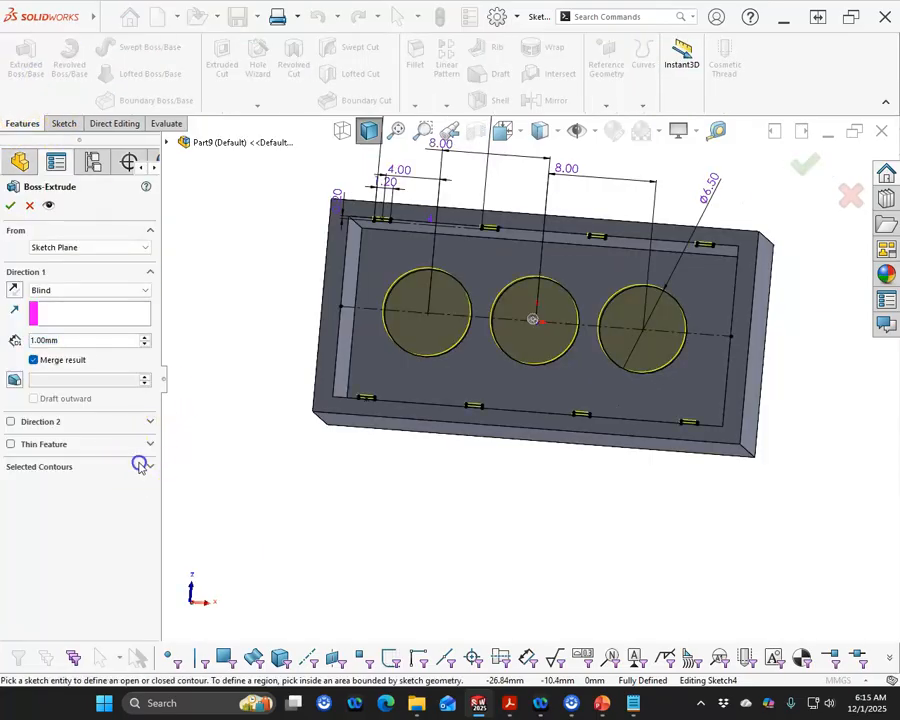
pyautogui.scroll(-10, 405, 250)
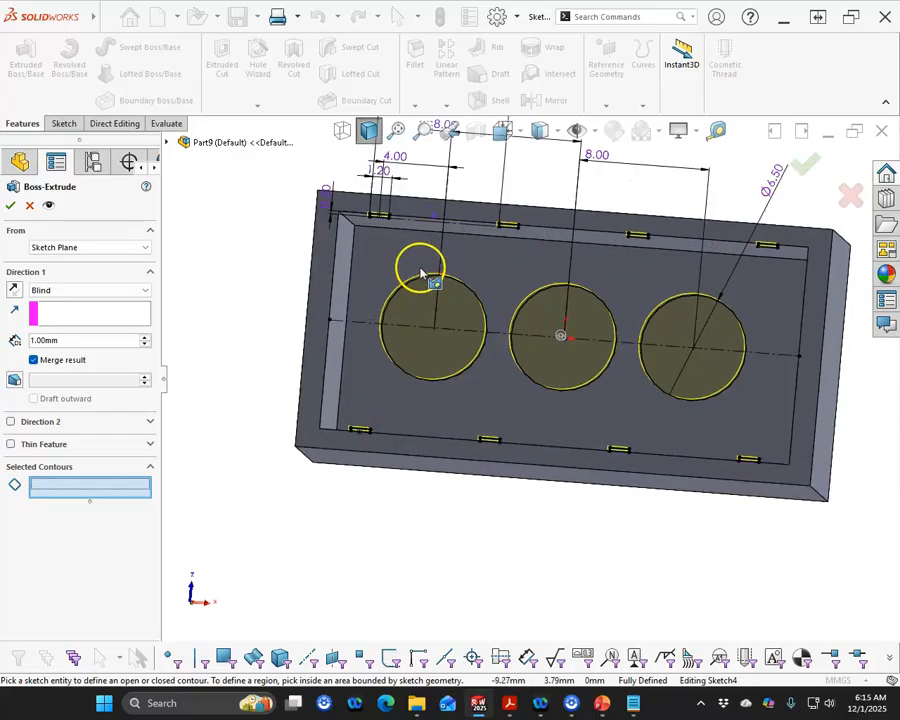
pyautogui.scroll(-4, 420, 262)
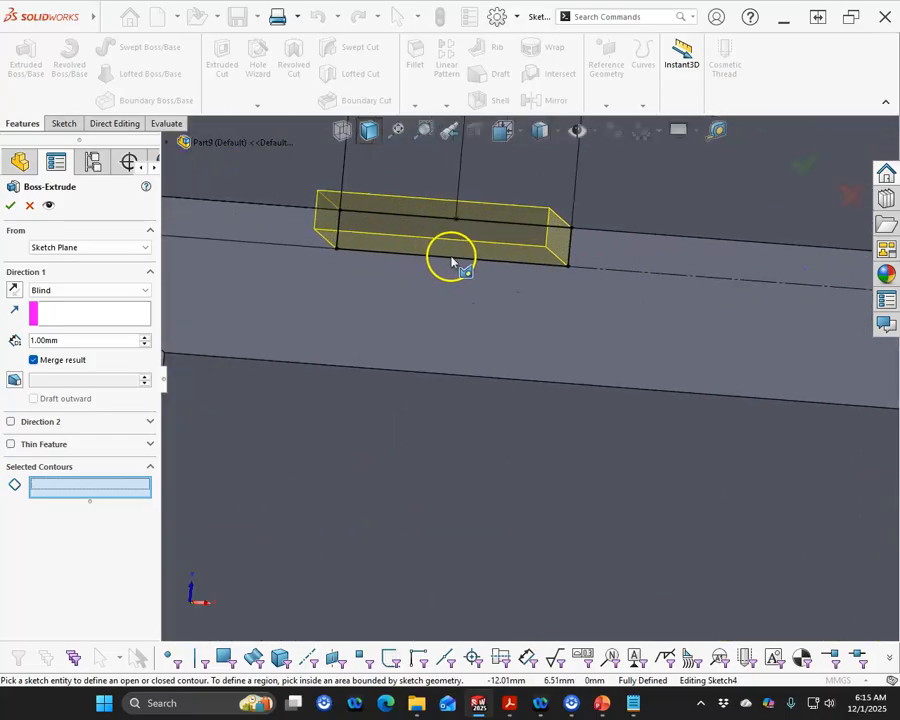
pyautogui.click(344, 236)
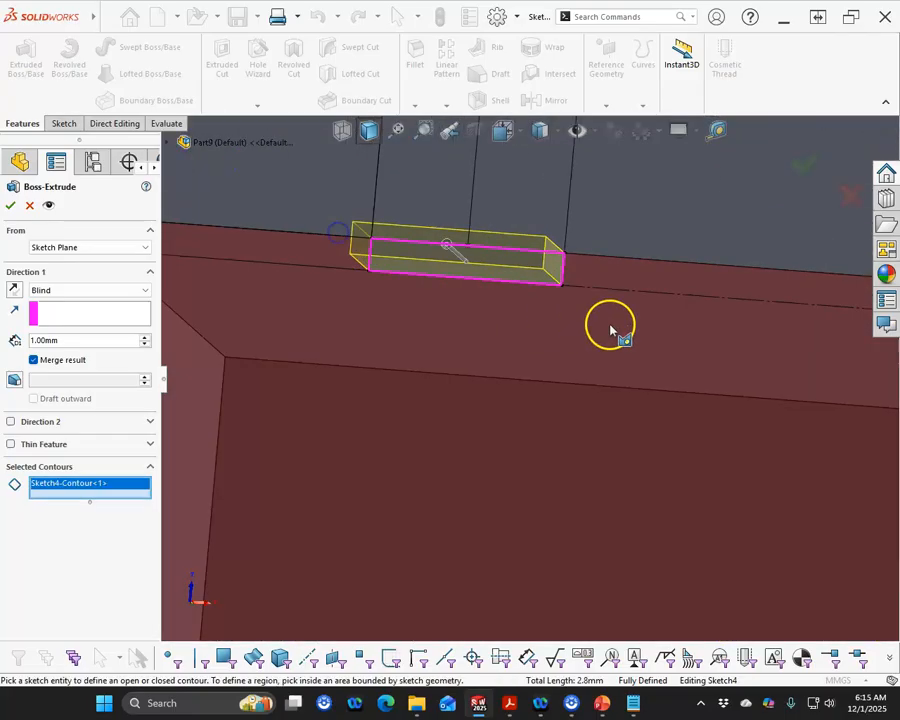
pyautogui.scroll(5, 620, 340)
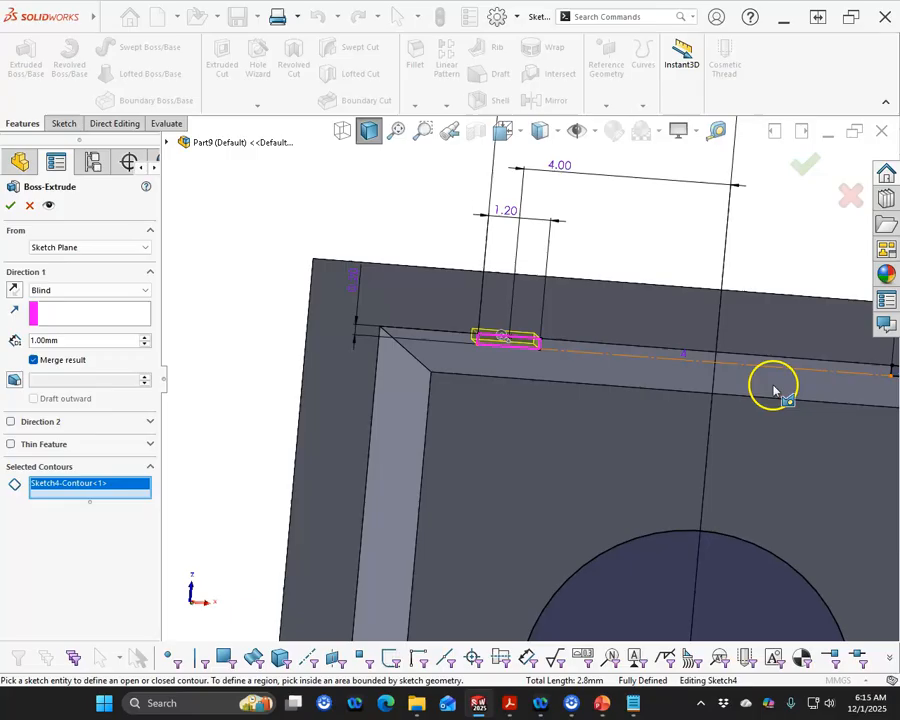
pyautogui.click(72, 291)
pyautogui.click(60, 317)
# Add the remaining seven rib rectangles as contours and finish the rib extrusion
pyautogui.scroll(3, 668, 426)
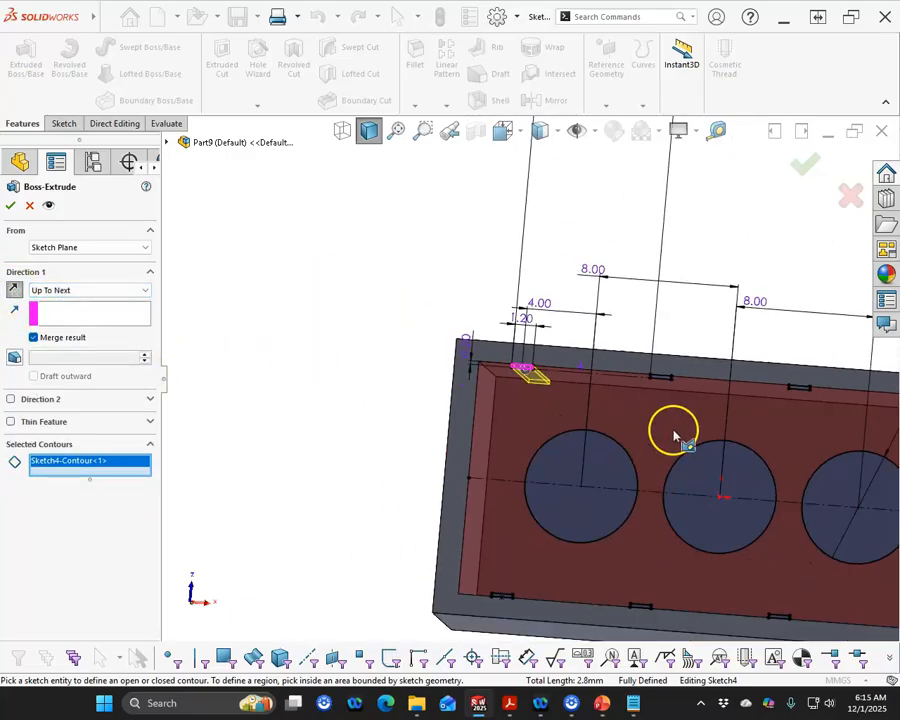
pyautogui.scroll(-5, 635, 400)
pyautogui.click(570, 265)
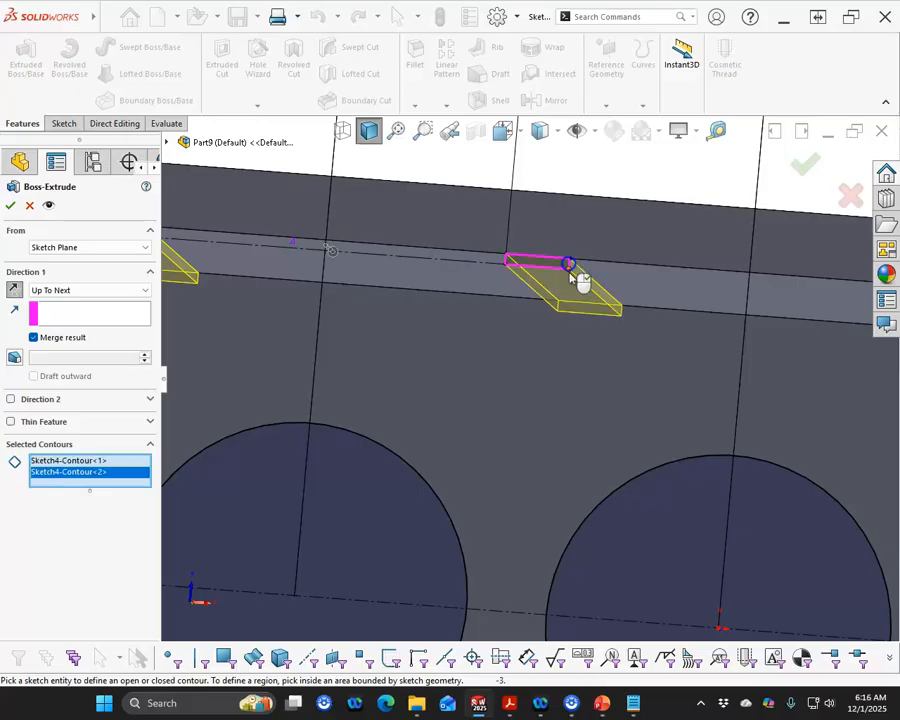
pyautogui.scroll(4, 670, 390)
pyautogui.scroll(-4, 670, 386)
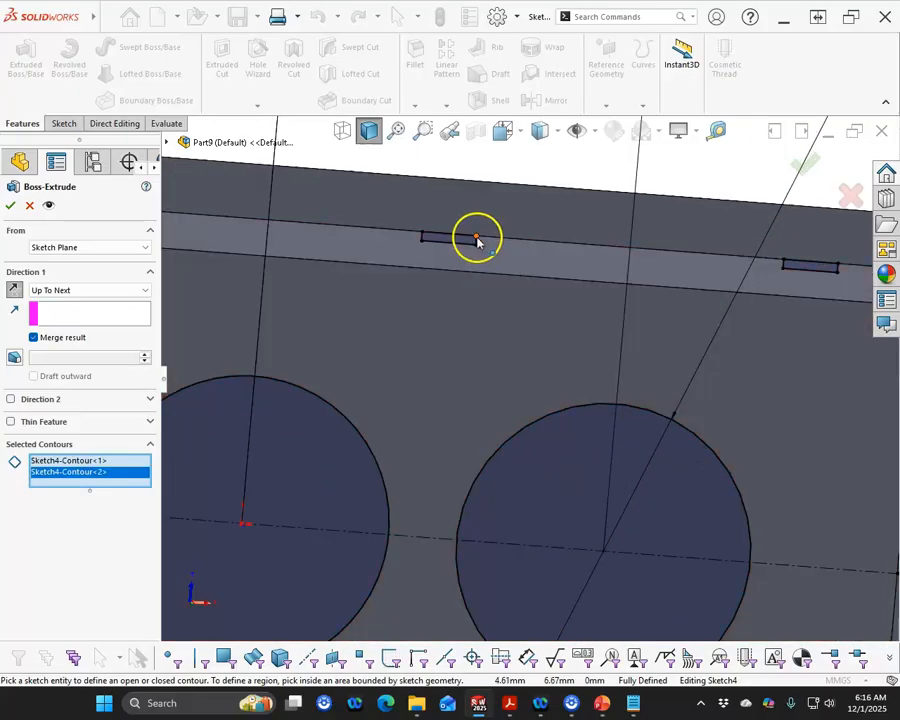
pyautogui.click(477, 240)
pyautogui.scroll(3, 604, 370)
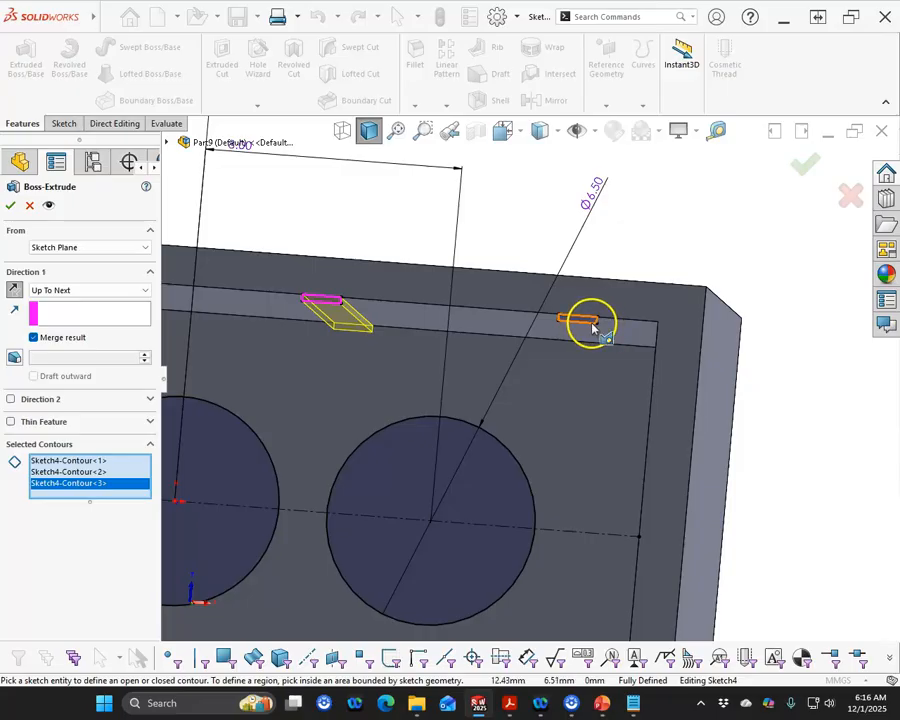
pyautogui.click(593, 327)
pyautogui.scroll(3, 506, 412)
pyautogui.scroll(-4, 572, 462)
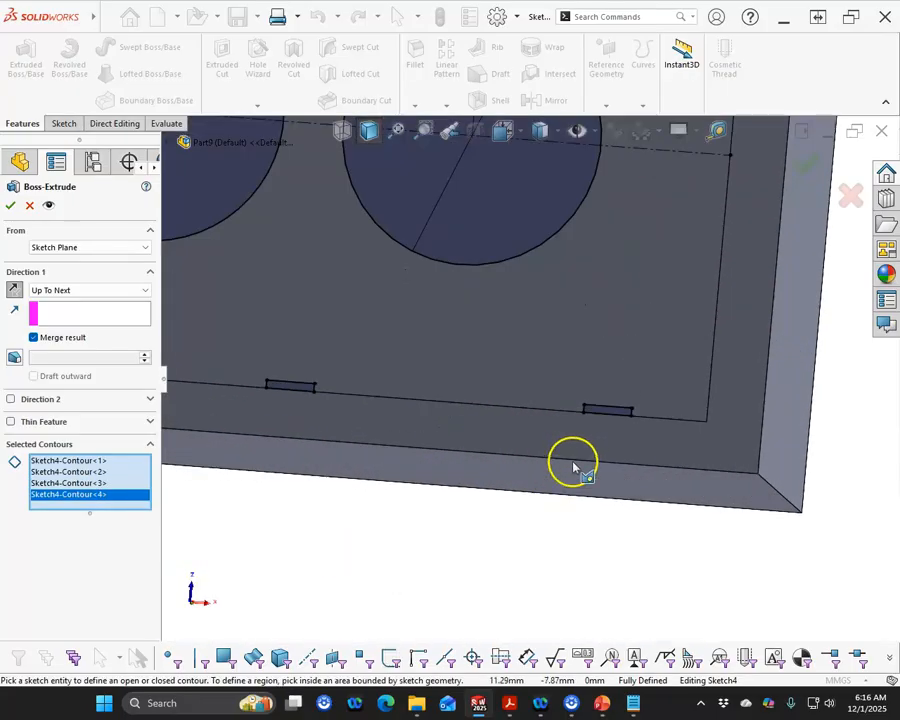
pyautogui.scroll(-3, 627, 412)
pyautogui.click(612, 400)
pyautogui.scroll(3, 530, 385)
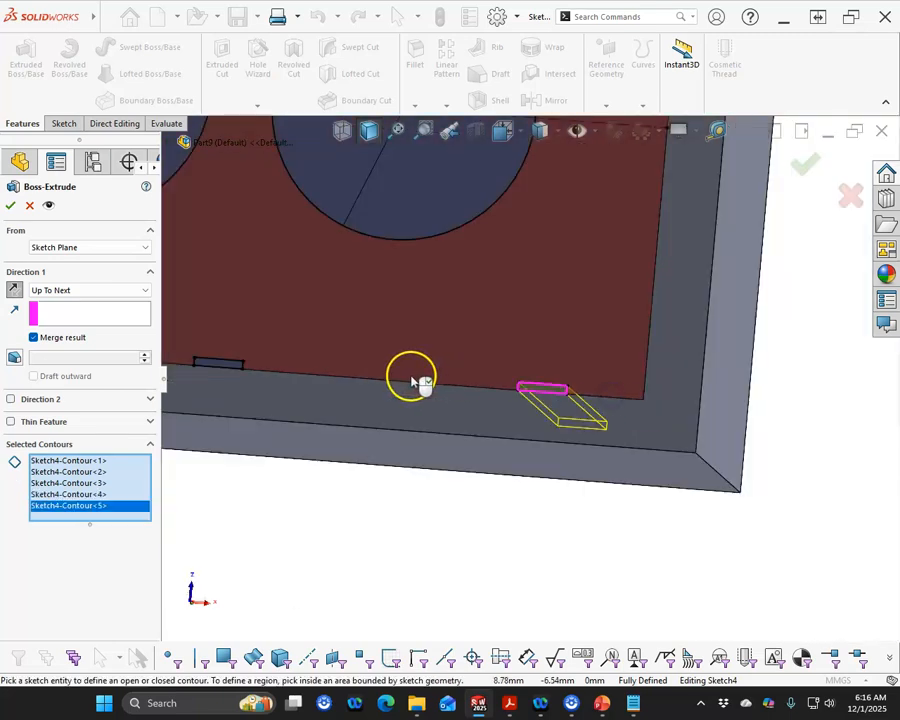
pyautogui.click(228, 363)
pyautogui.scroll(3, 361, 356)
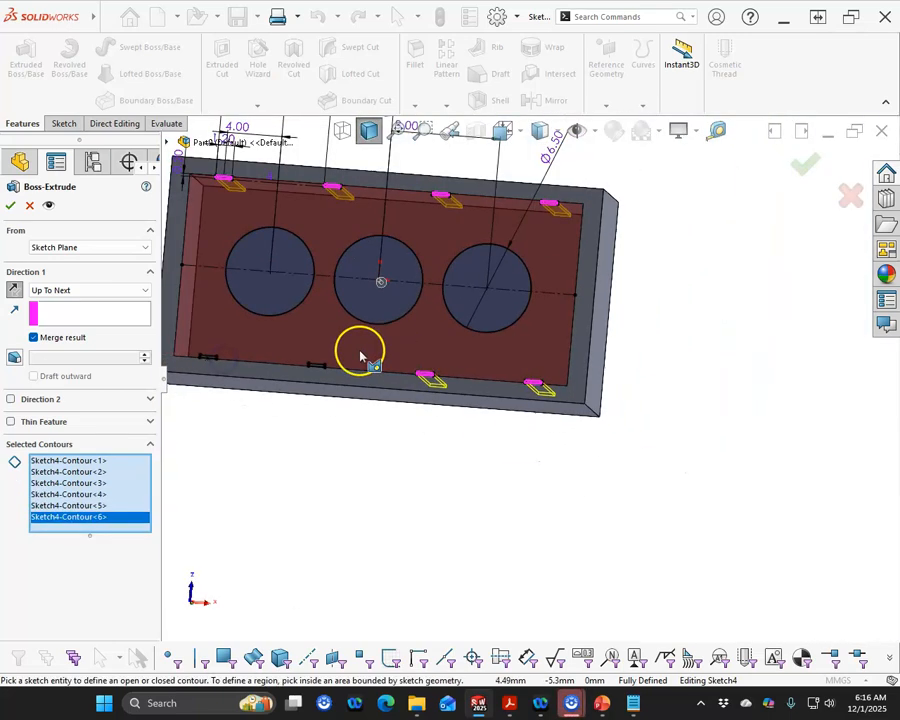
pyautogui.scroll(-3, 360, 356)
pyautogui.click(278, 370)
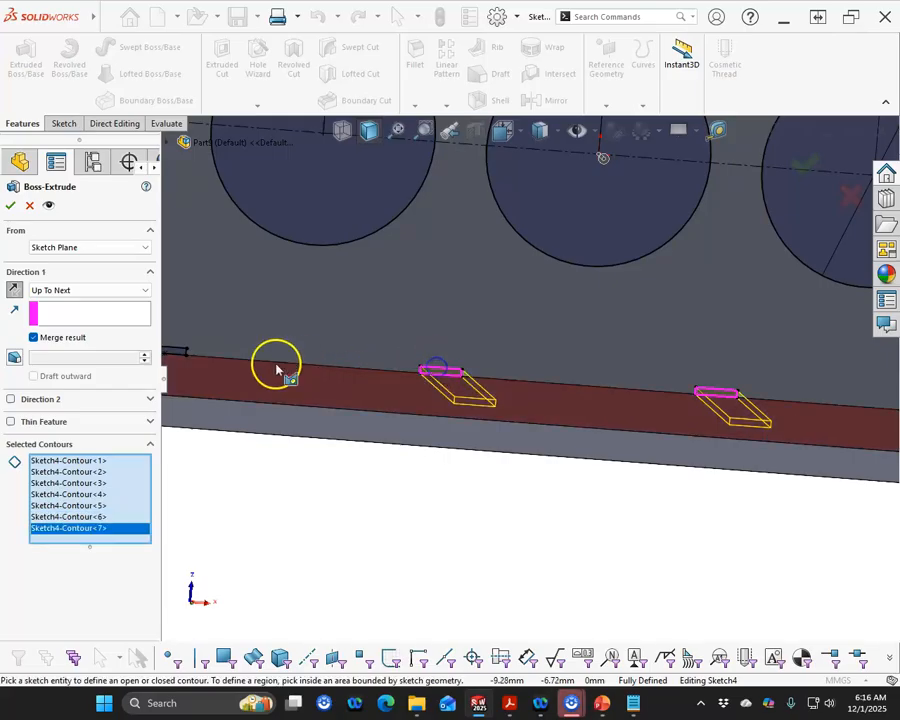
pyautogui.scroll(3, 278, 370)
pyautogui.scroll(-4, 262, 364)
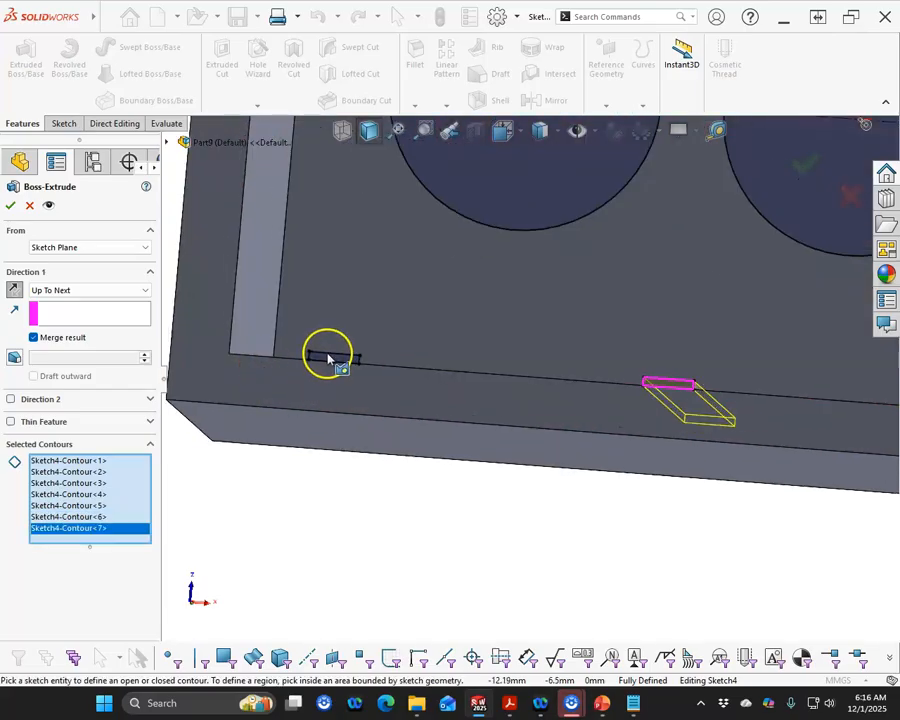
pyautogui.click(328, 359)
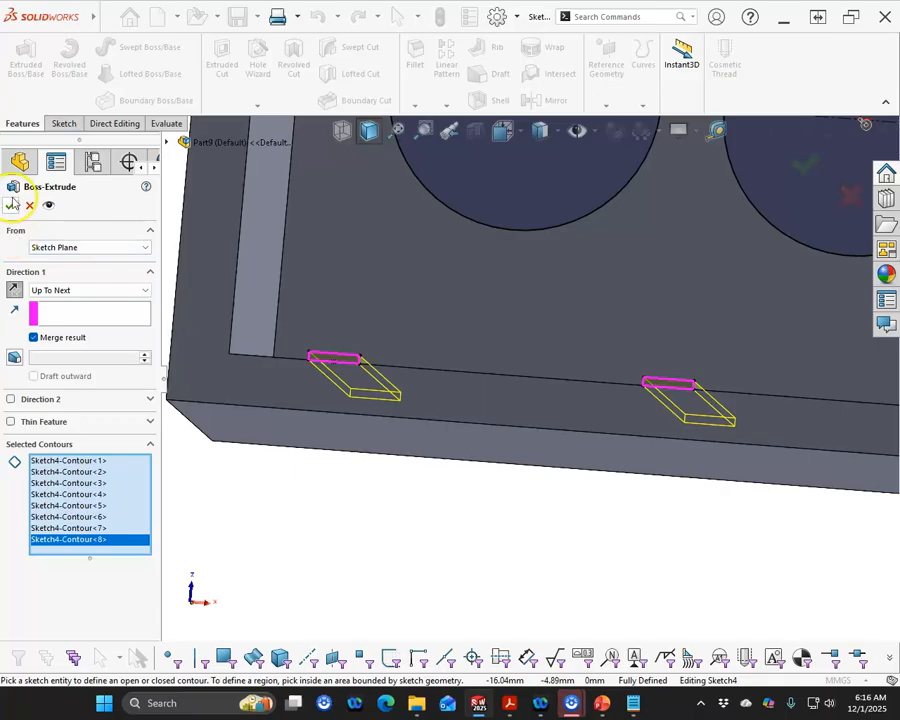
pyautogui.click(12, 204)
# Show the rib sketch again and select its three circles
pyautogui.scroll(5, 270, 540)
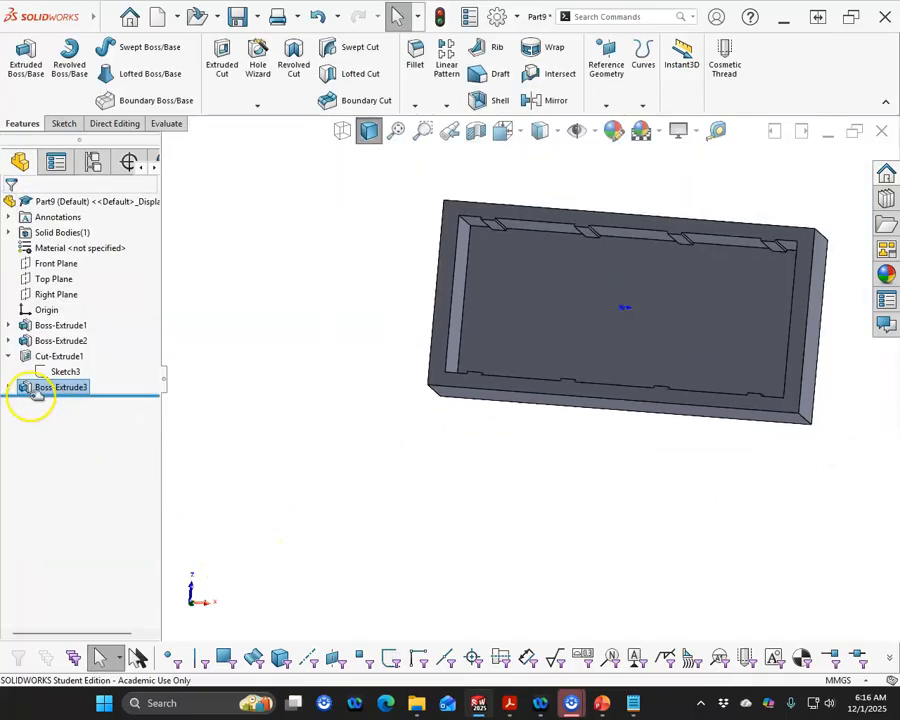
pyautogui.click(8, 389)
pyautogui.rightClick(44, 402)
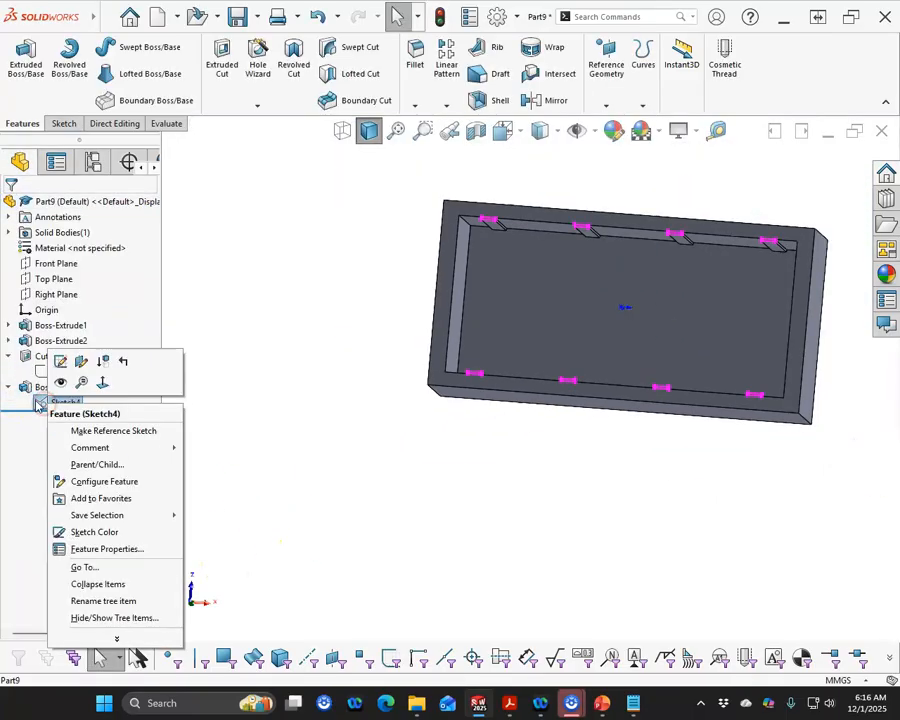
pyautogui.click(61, 382)
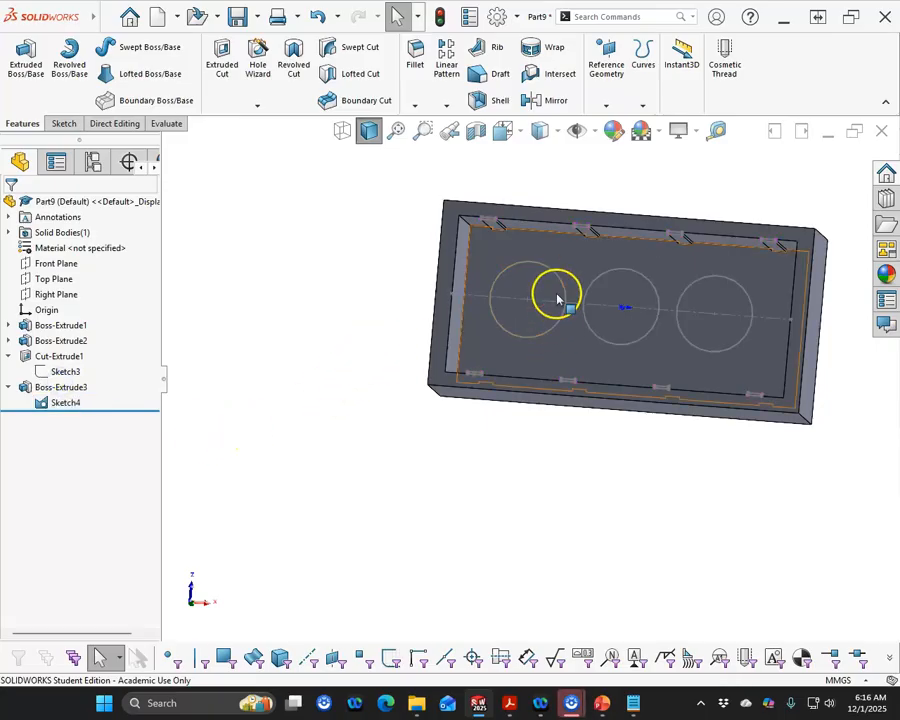
pyautogui.click(558, 278)
pyautogui.keyDown('ctrl'); pyautogui.click(623, 275); pyautogui.keyUp('ctrl')
pyautogui.keyDown('ctrl'); pyautogui.click(703, 287); pyautogui.keyUp('ctrl')
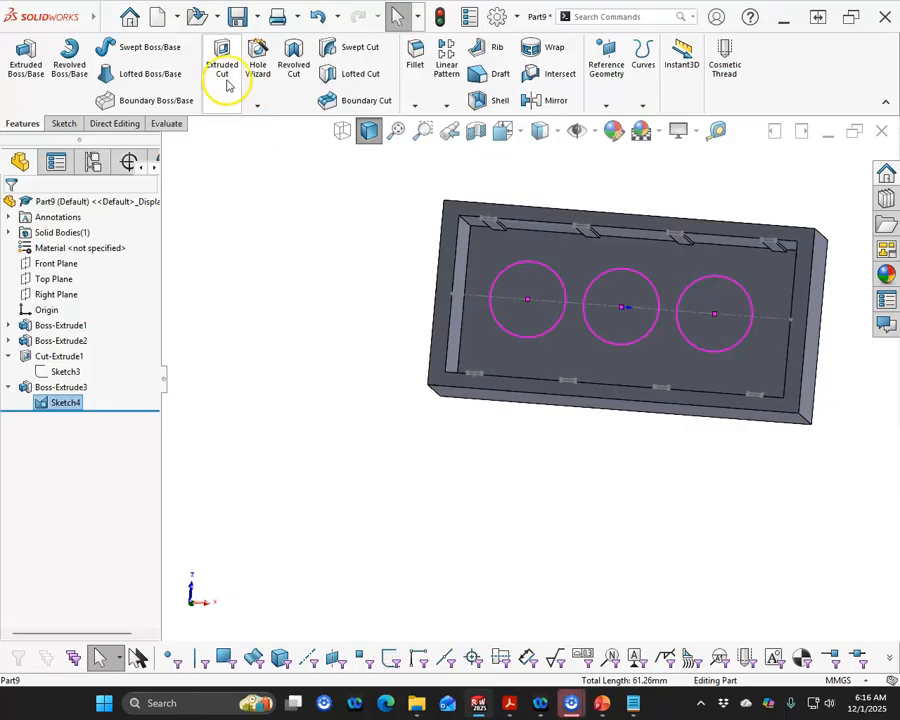
# Start a boss extrusion of the circles as a one-direction thin feature 1.2 mm thick, reversing the thickness direction
pyautogui.click(28, 60)
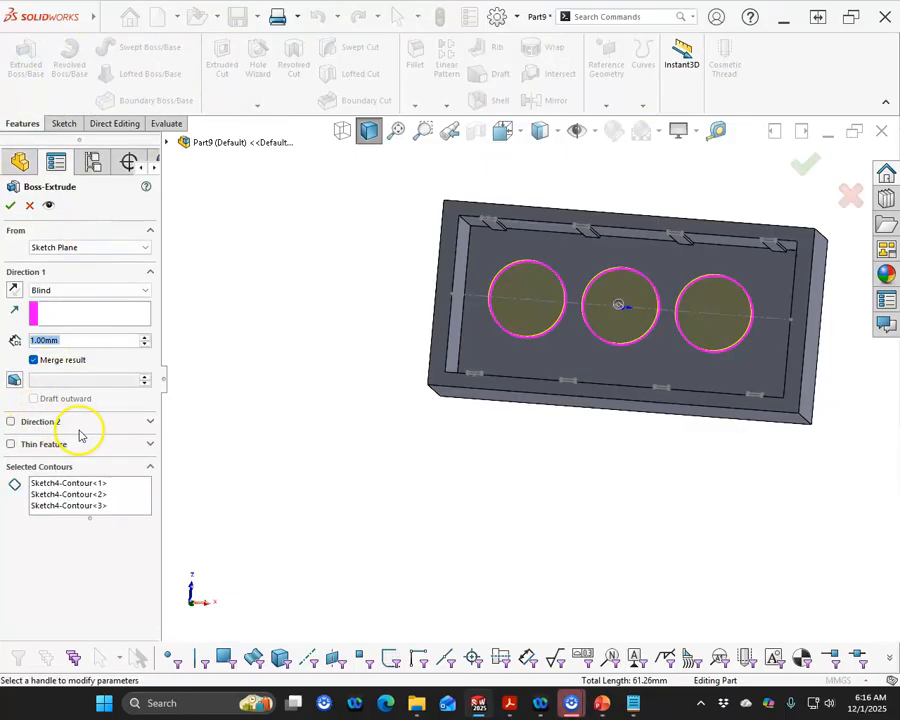
pyautogui.click(11, 444)
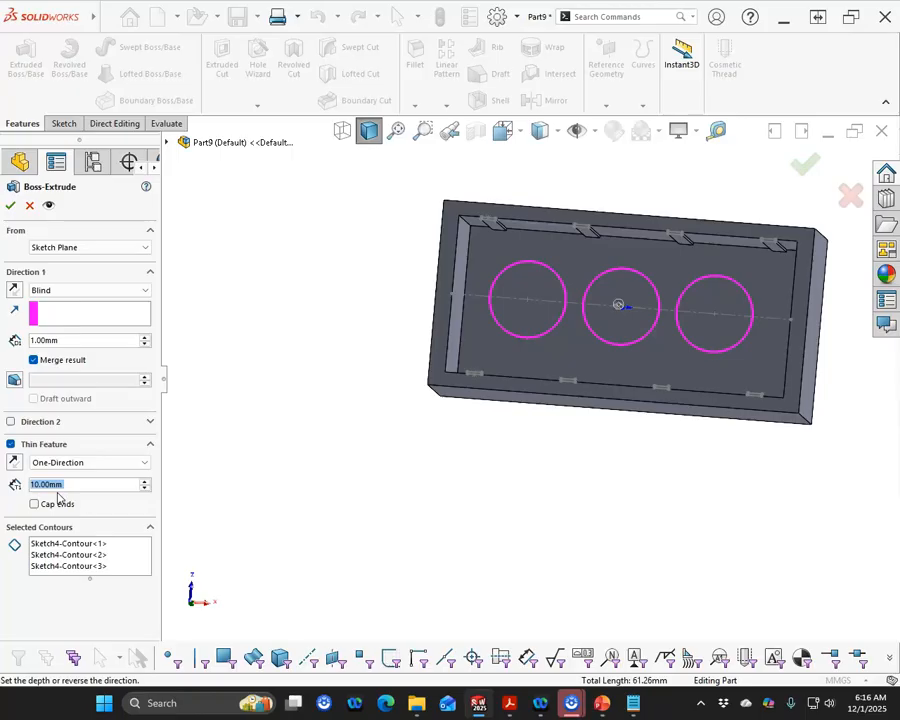
pyautogui.write('1.2')
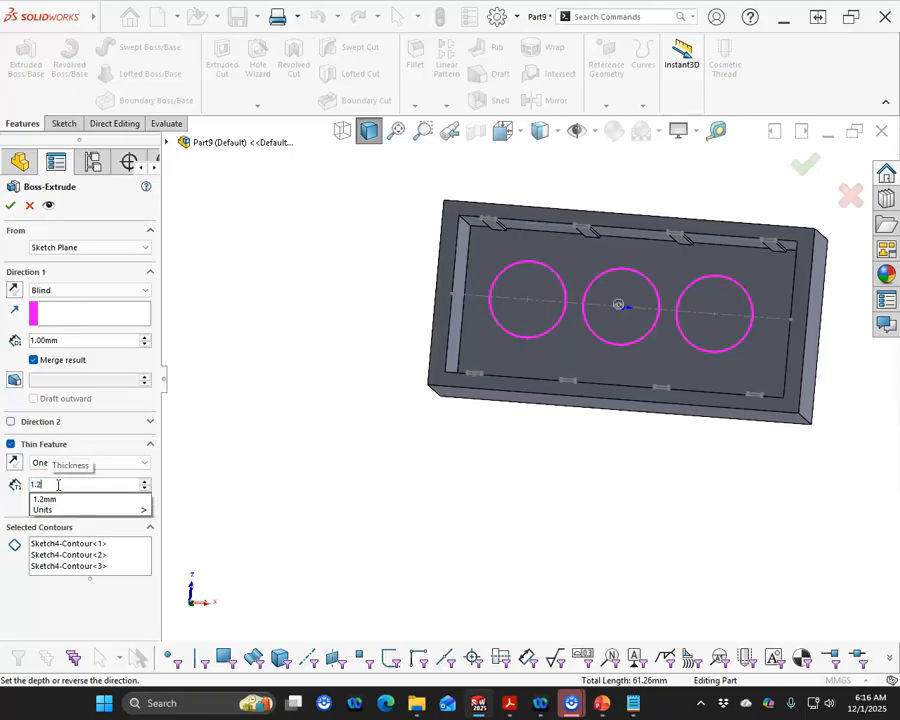
pyautogui.press('Tab')
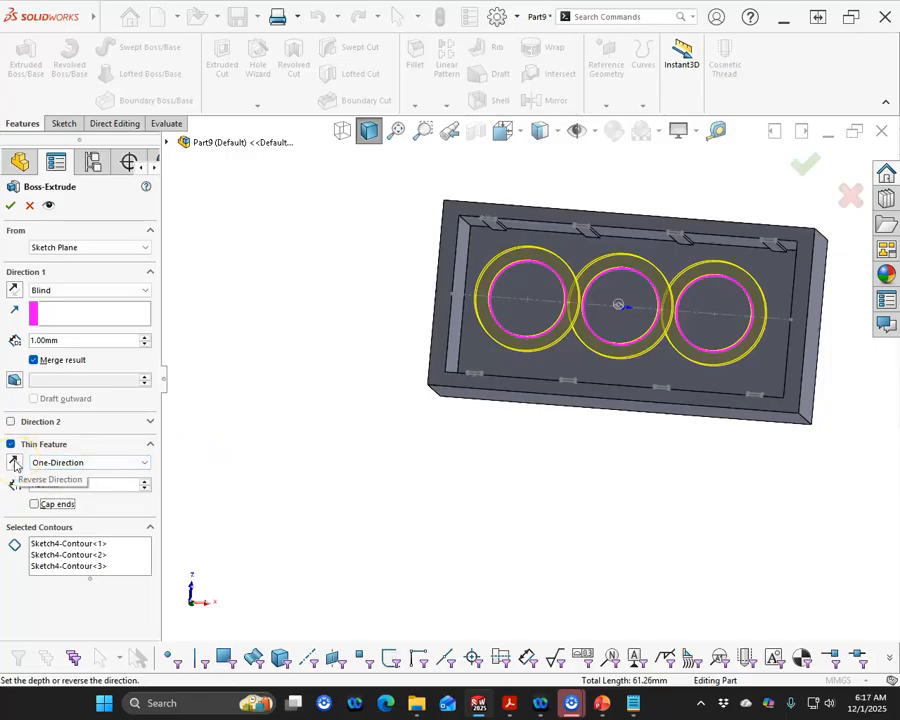
pyautogui.click(14, 462)
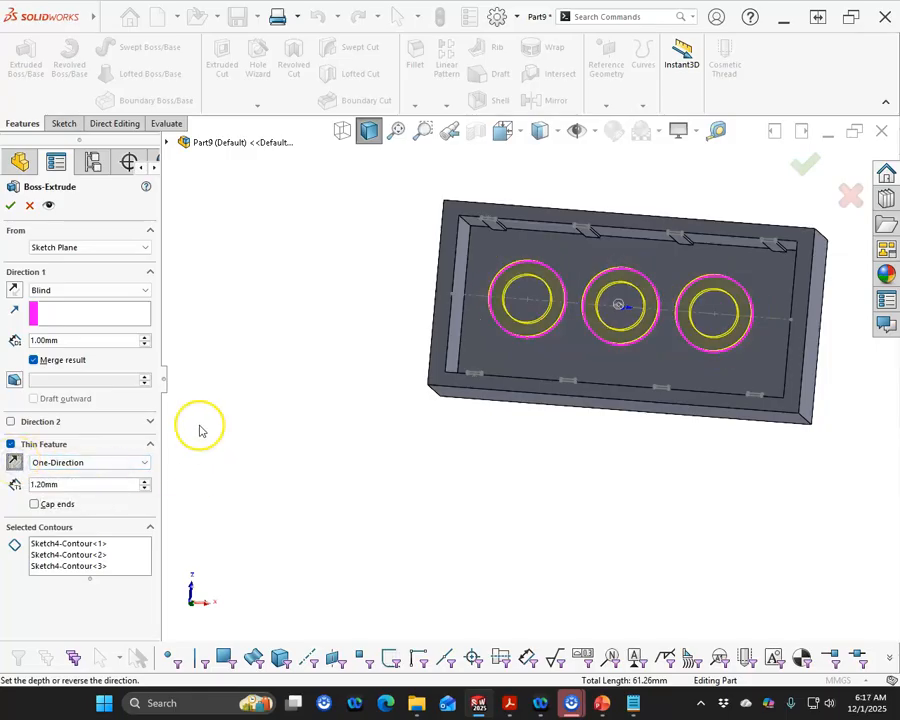
# Try an Up To Surface end condition by picking a face on the block
pyautogui.click(88, 291)
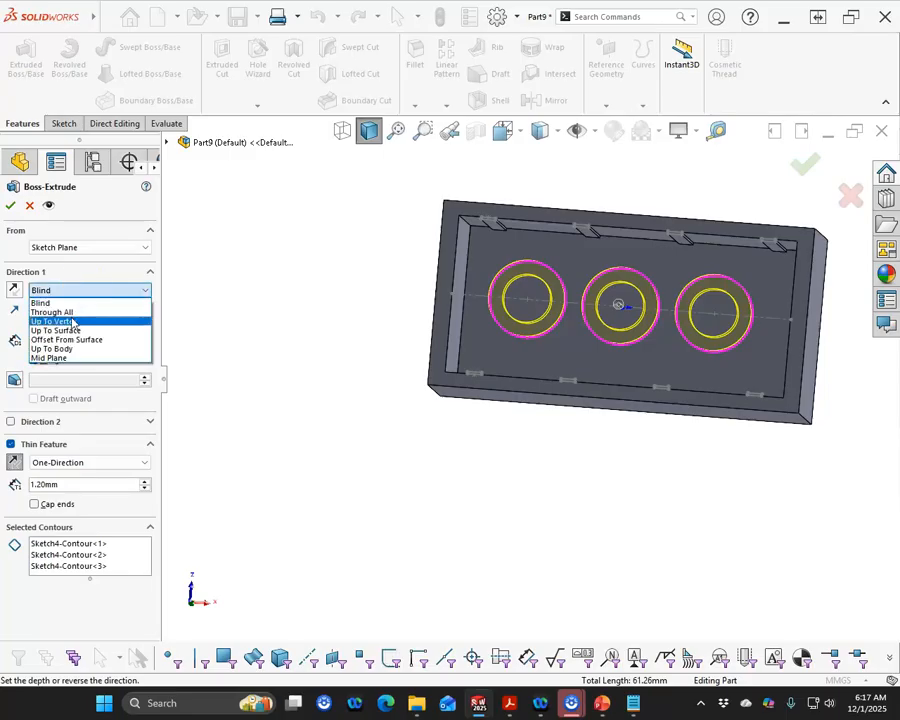
pyautogui.click(66, 330)
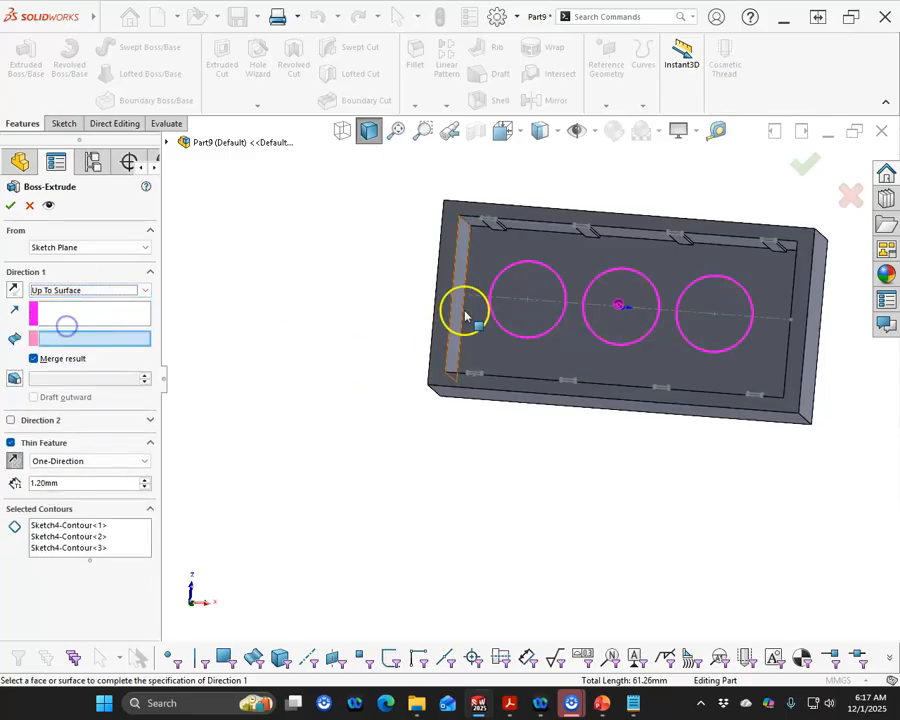
pyautogui.click(447, 245)
pyautogui.moveTo(440, 262); pyautogui.dragTo(352, 178, button='middle')
pyautogui.click(470, 247)
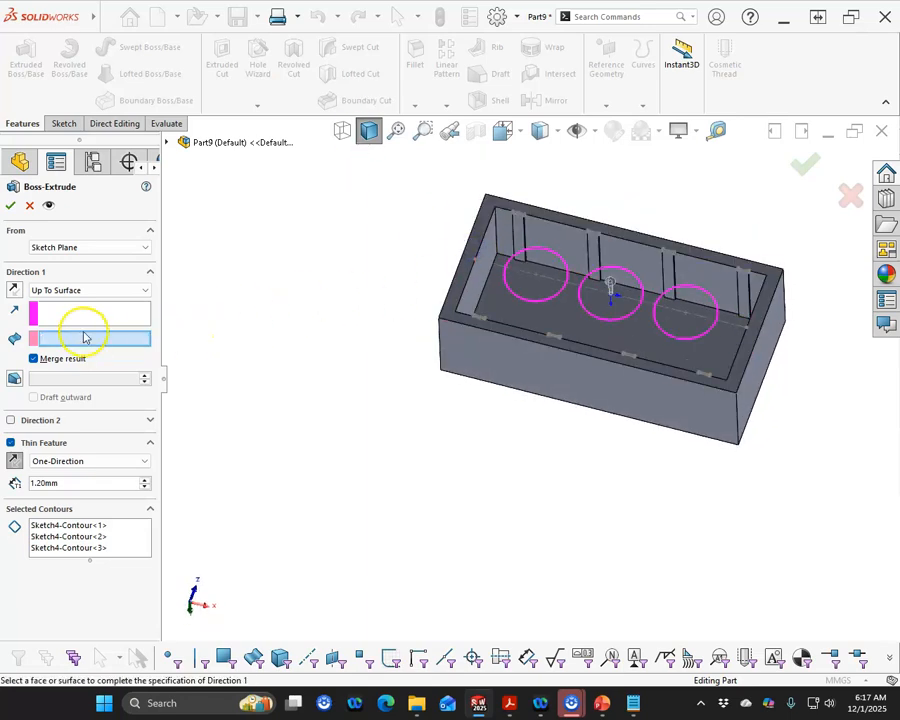
# Change the end condition to Up To Next and finish the thin tube extrusion
pyautogui.click(144, 290)
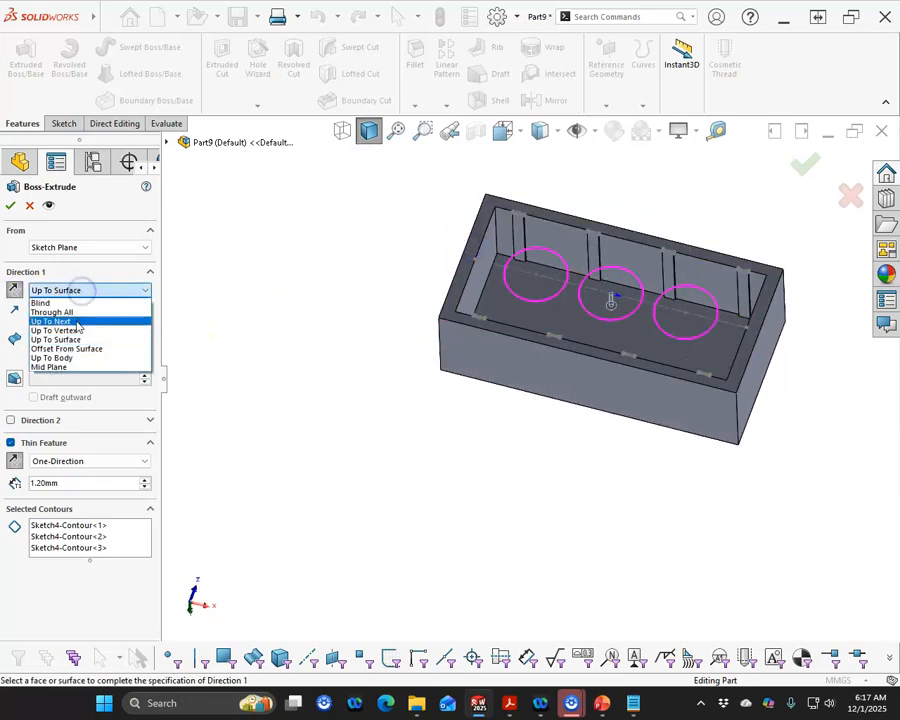
pyautogui.click(75, 320)
pyautogui.click(11, 205)
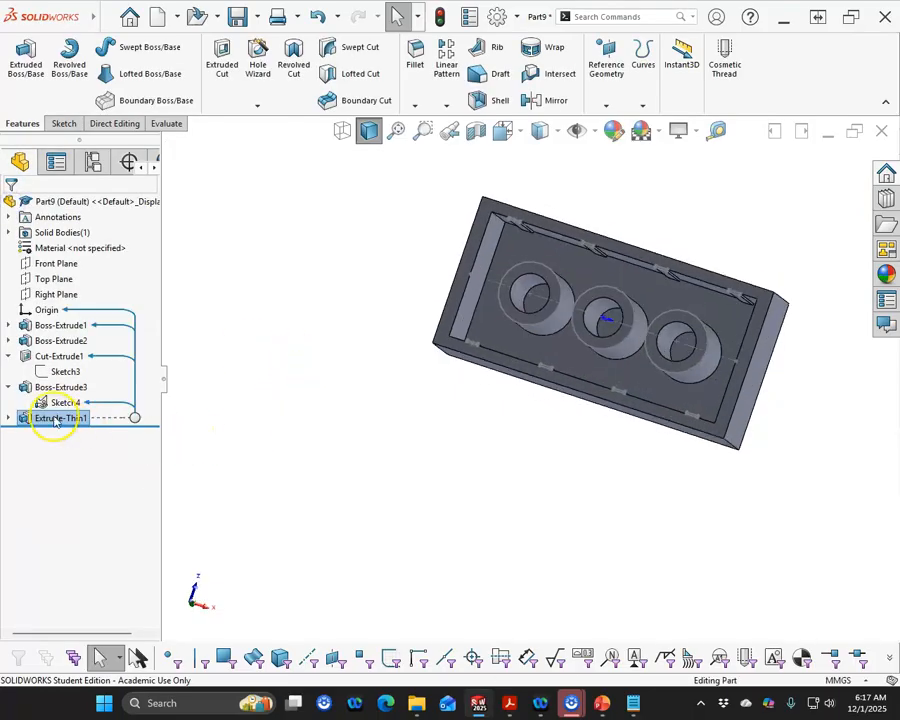
# Hide the rib sketch and collapse the rib extrusion in the feature tree
pyautogui.rightClick(54, 404)
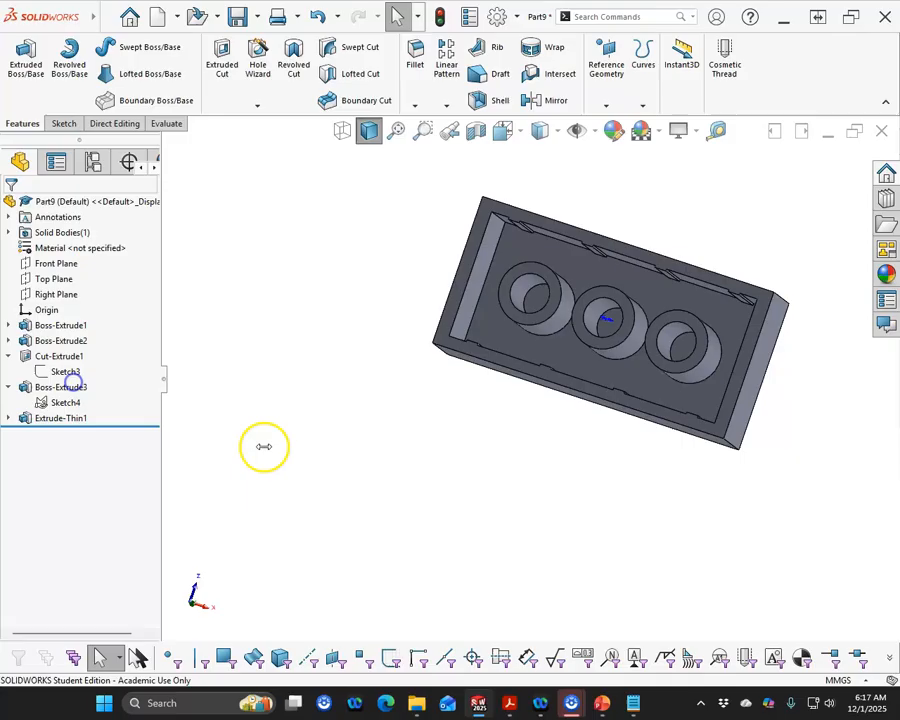
pyautogui.click(9, 387)
pyautogui.moveTo(335, 424)
pyautogui.mouseDown(button='middle')
pyautogui.moveTo(366, 360)
pyautogui.moveTo(334, 392)
pyautogui.mouseUp(button='middle')
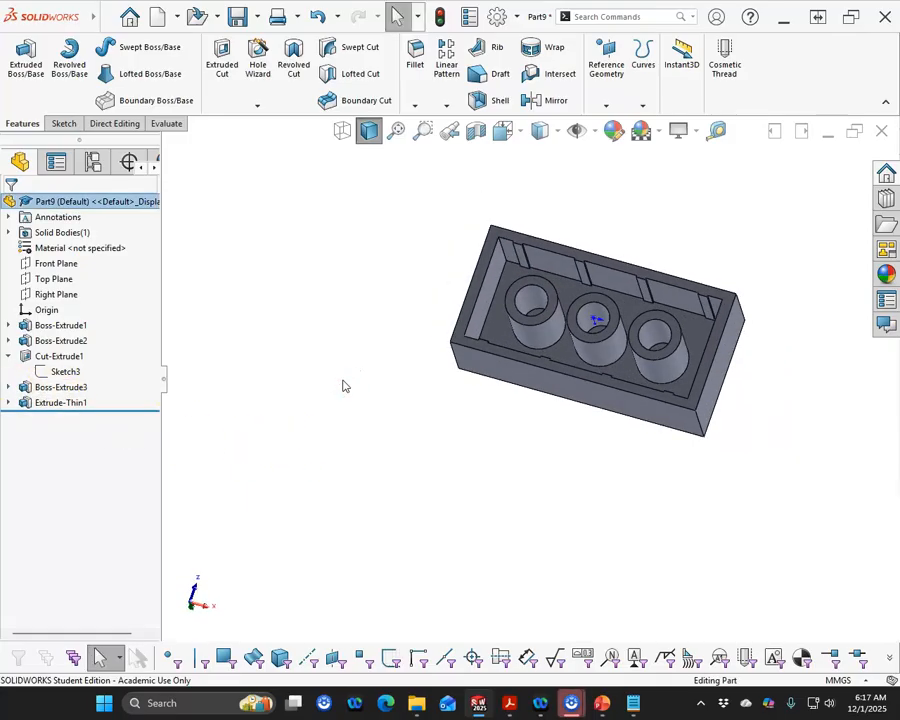
pyautogui.moveTo(649, 316); pyautogui.dragTo(613, 387, button='middle')
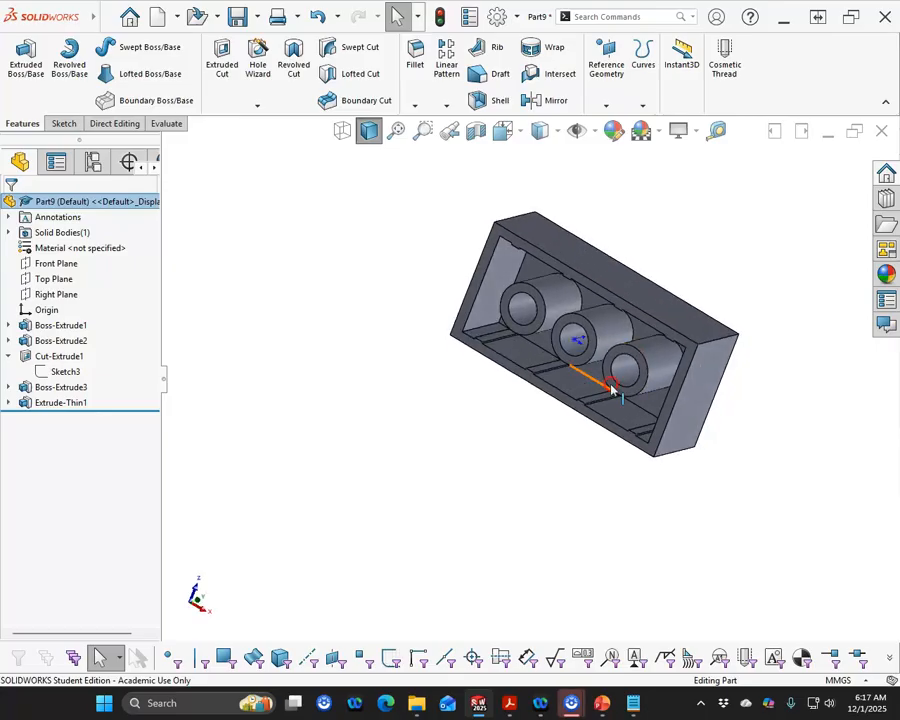
# Create a reference plane offset 2.30 mm from the Top Plane
pyautogui.click(55, 280)
pyautogui.keyDown('ctrl'); pyautogui.moveTo(468, 262); pyautogui.dragTo(483, 228); pyautogui.keyUp('ctrl')
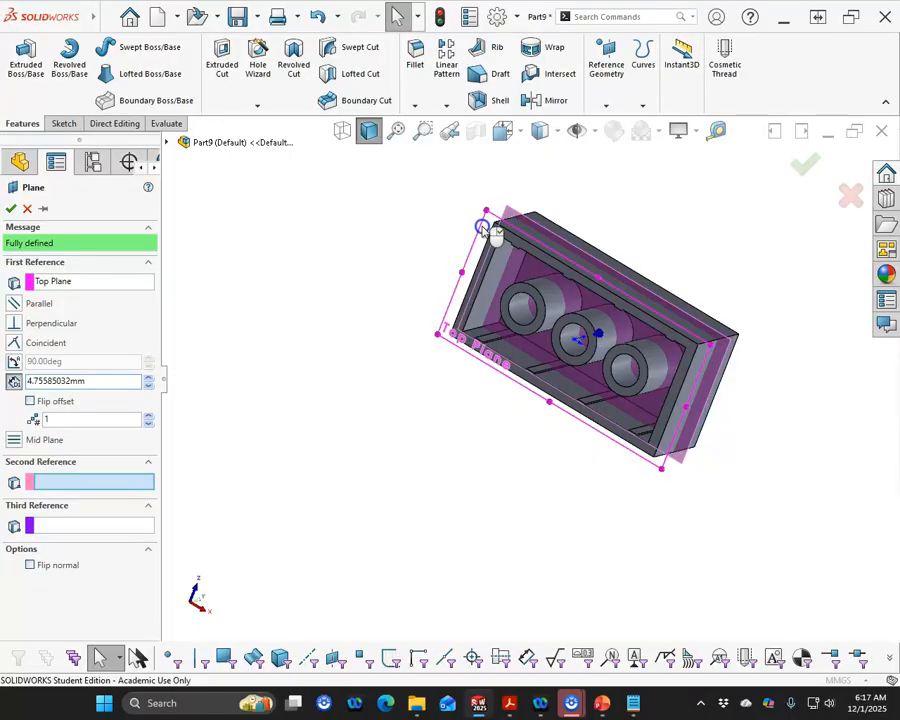
pyautogui.scroll(-4, 542, 412)
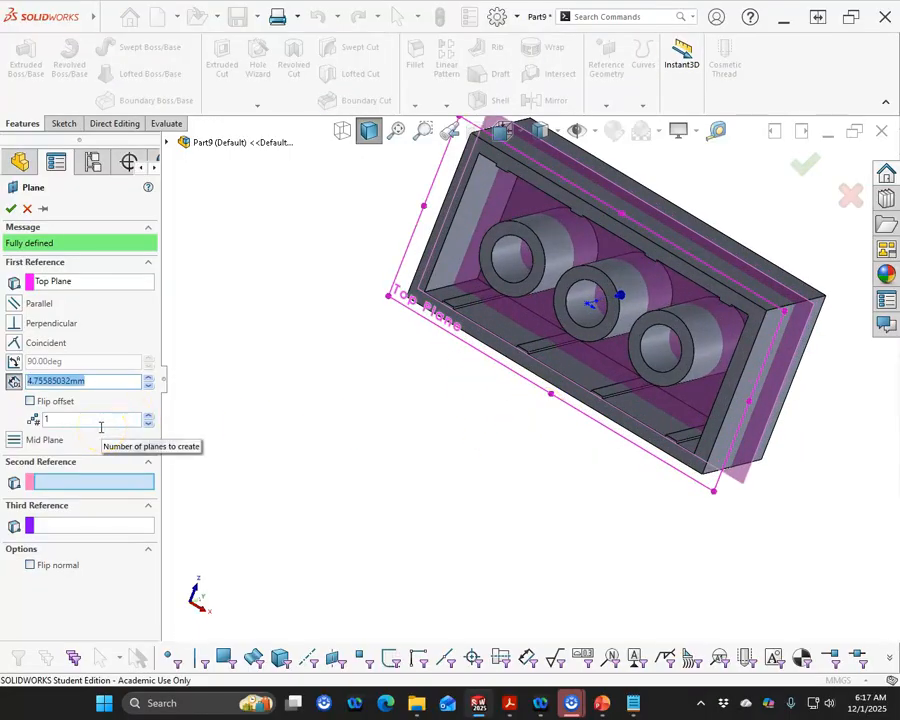
pyautogui.write('2')
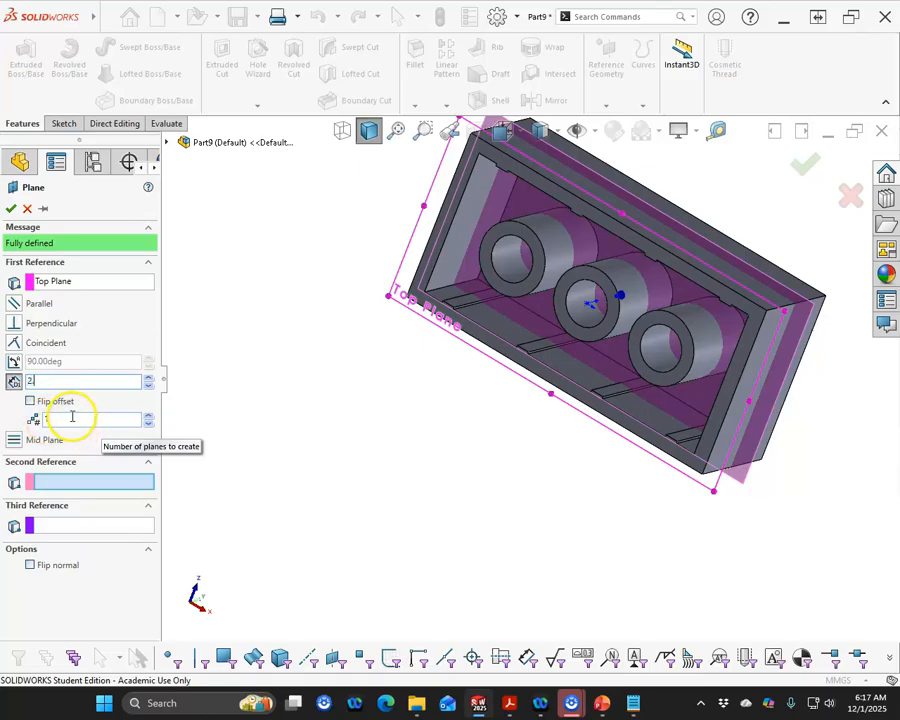
pyautogui.write('.3')
pyautogui.press('Return')
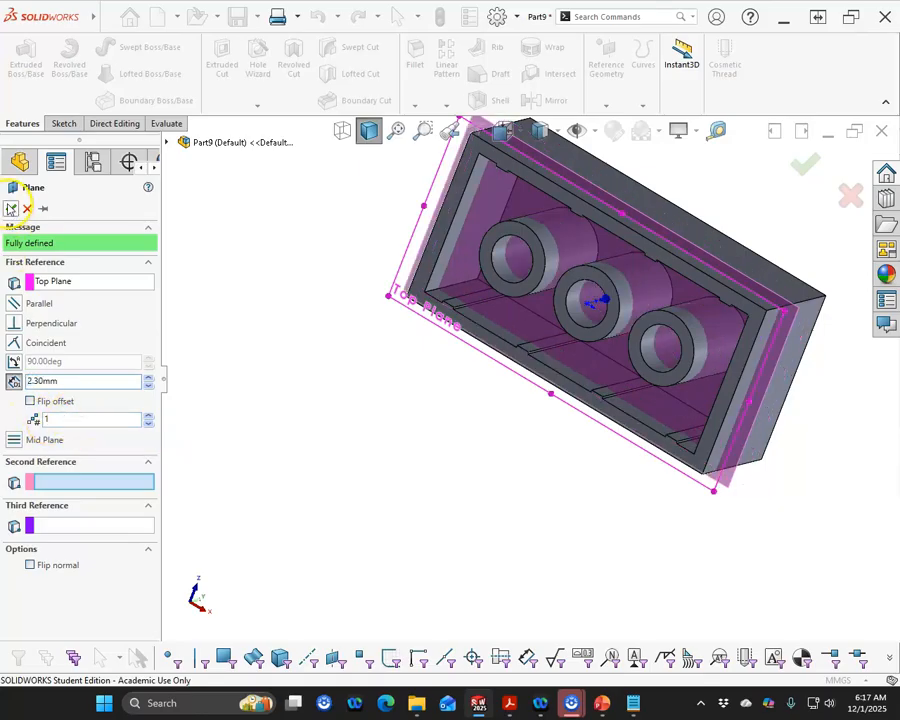
pyautogui.click(10, 208)
# Sketch two vertical lines on the new plane from the middle tube out to the long walls
pyautogui.scroll(-3, 665, 266)
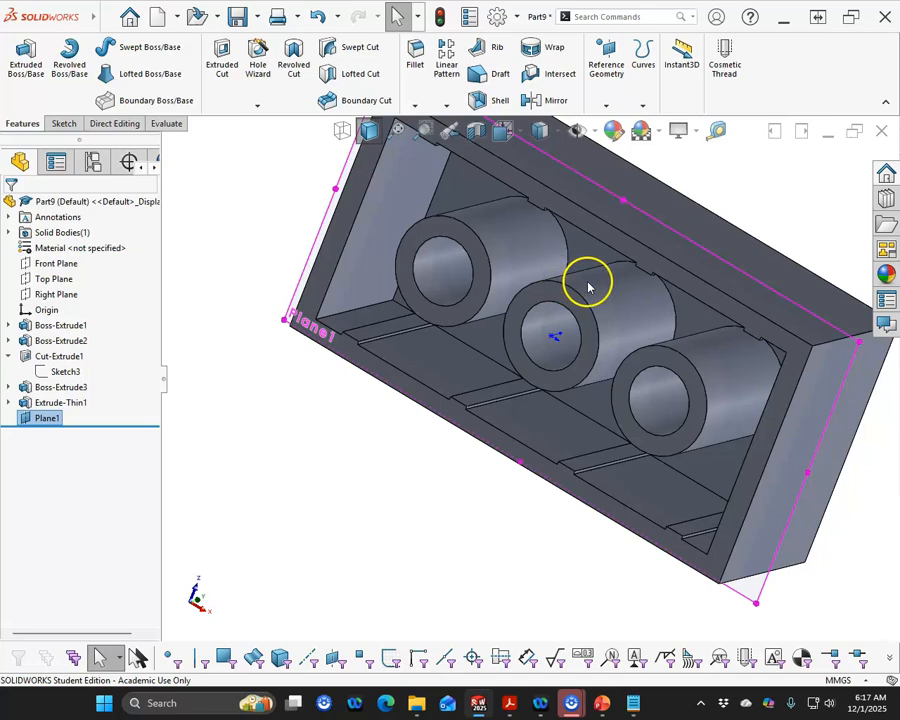
pyautogui.click(322, 229)
pyautogui.click(384, 183)
pyautogui.click(412, 224)
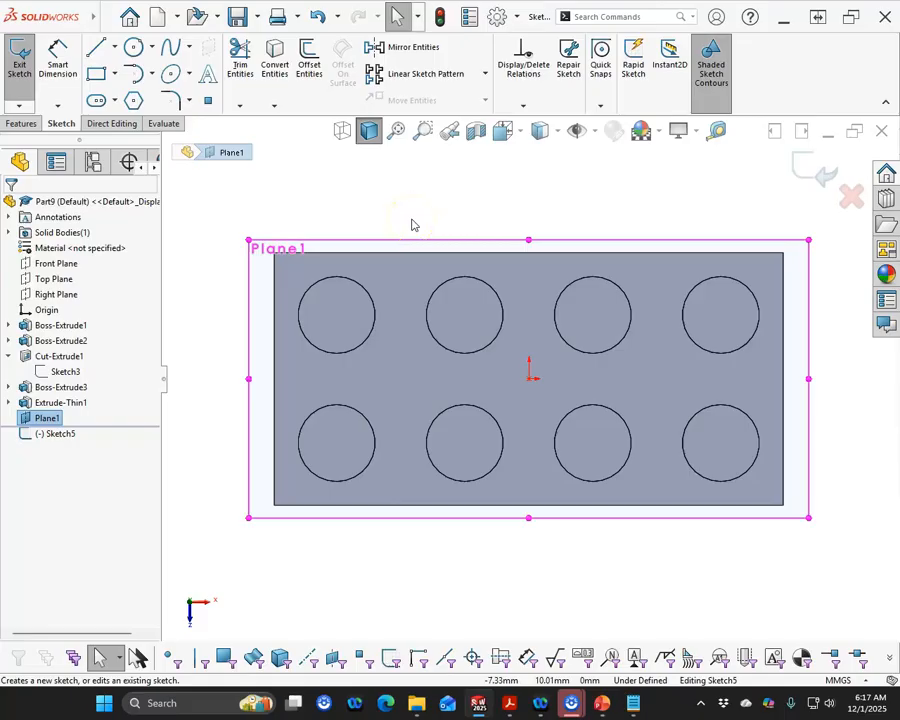
pyautogui.hotkey('ctrl', '6')
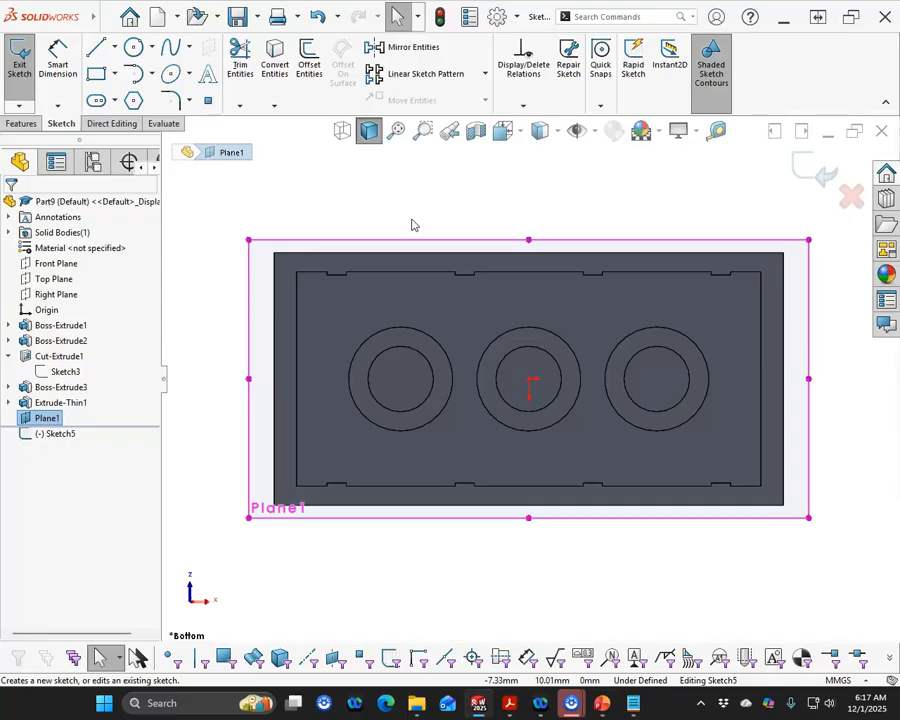
pyautogui.click(95, 47)
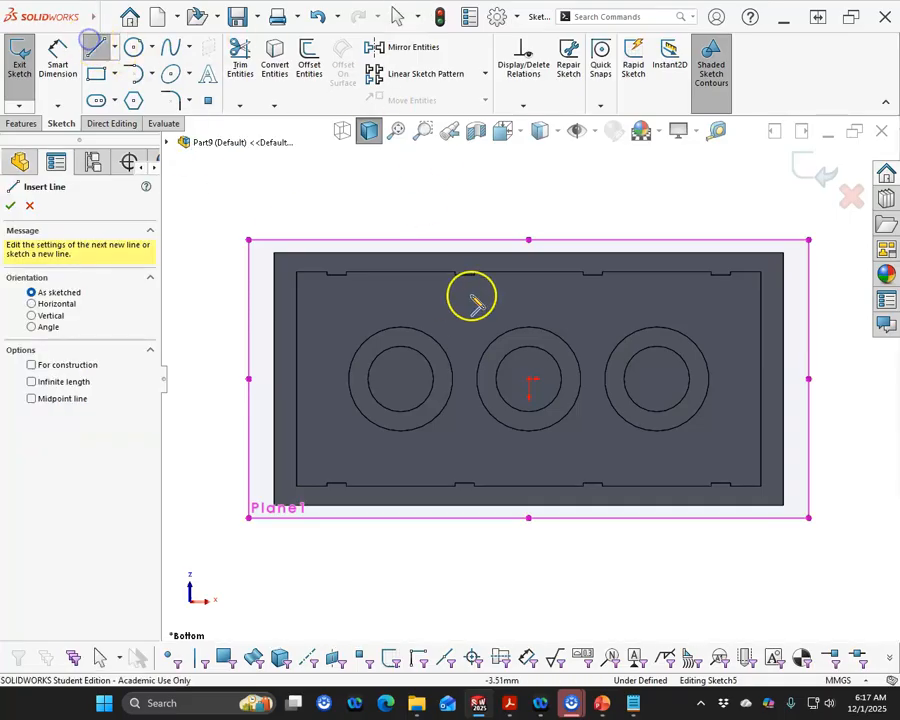
pyautogui.scroll(-3, 540, 325)
pyautogui.moveTo(513, 330); pyautogui.dragTo(511, 248)
pyautogui.moveTo(511, 479); pyautogui.dragTo(511, 558)
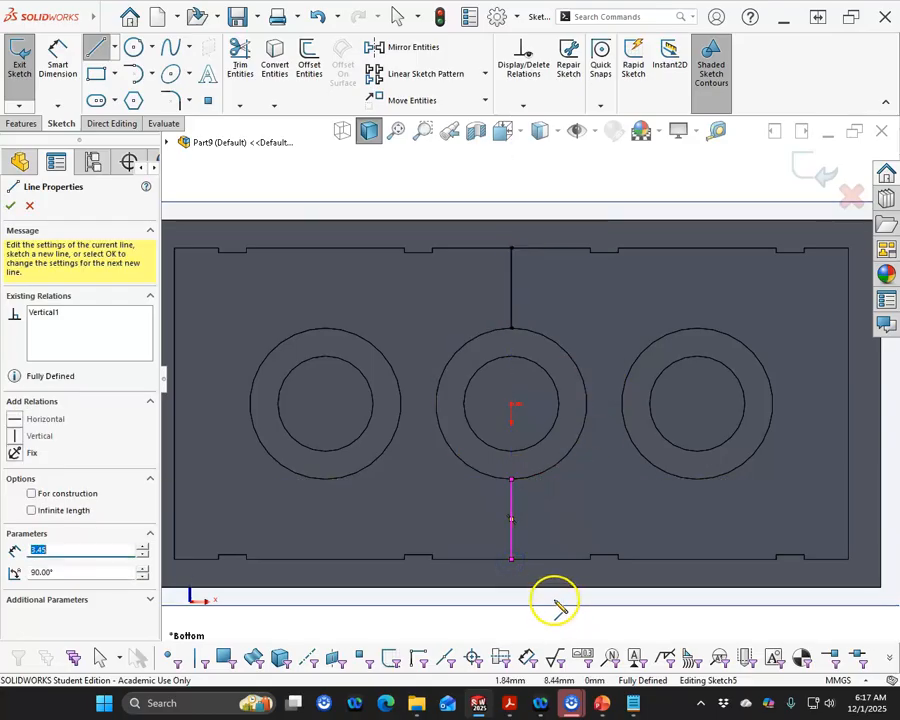
pyautogui.rightClick(572, 617)
pyautogui.click(612, 586)
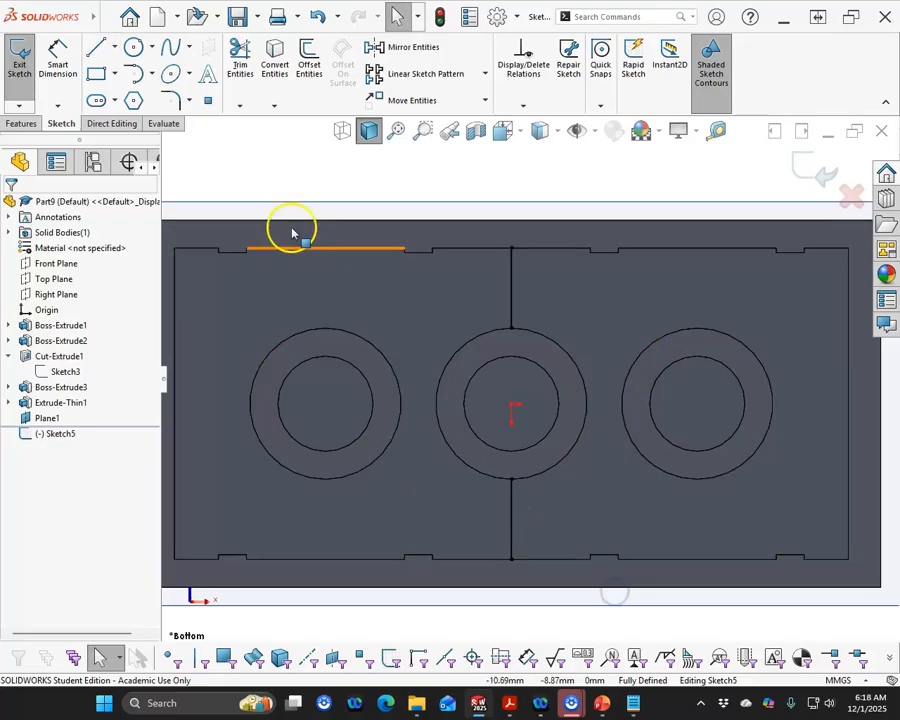
# Create a 1.1 mm thick linear rib from the lines, flipping the material side
pyautogui.click(21, 123)
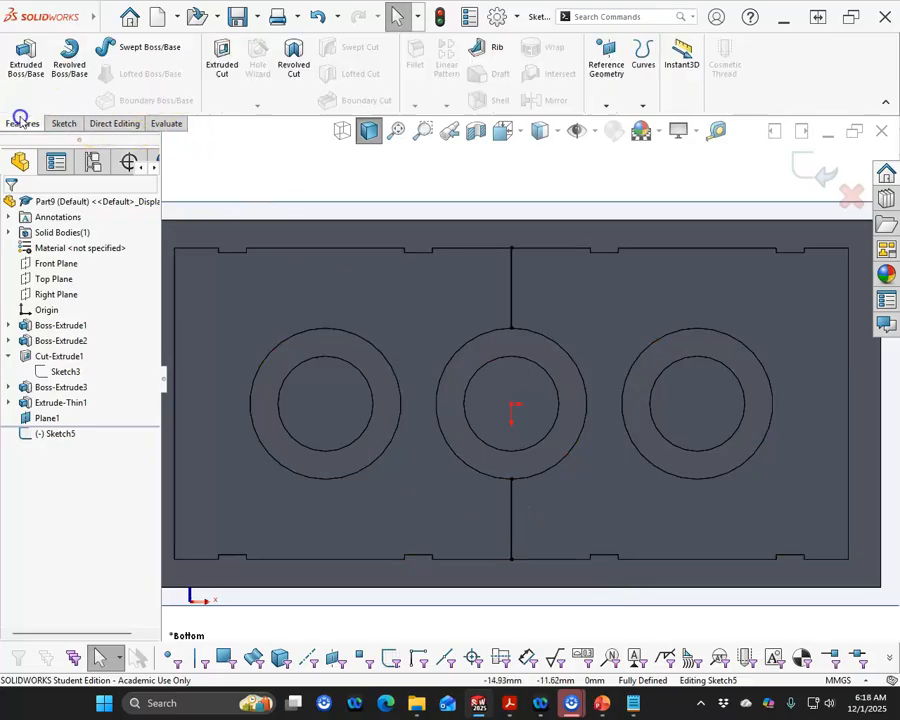
pyautogui.click(486, 46)
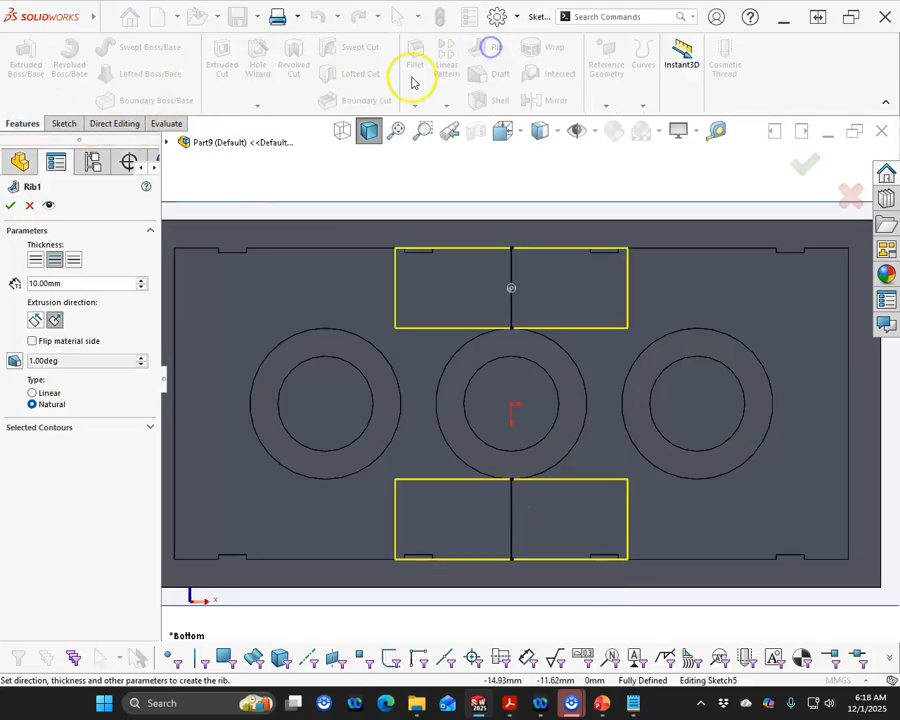
pyautogui.doubleClick(68, 283)
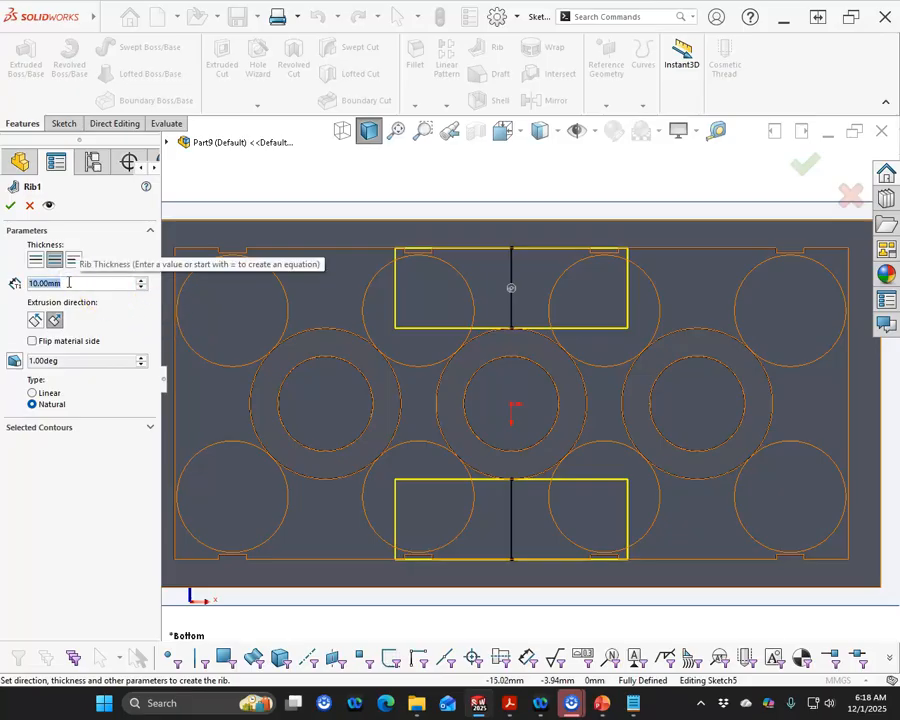
pyautogui.write('1.2')
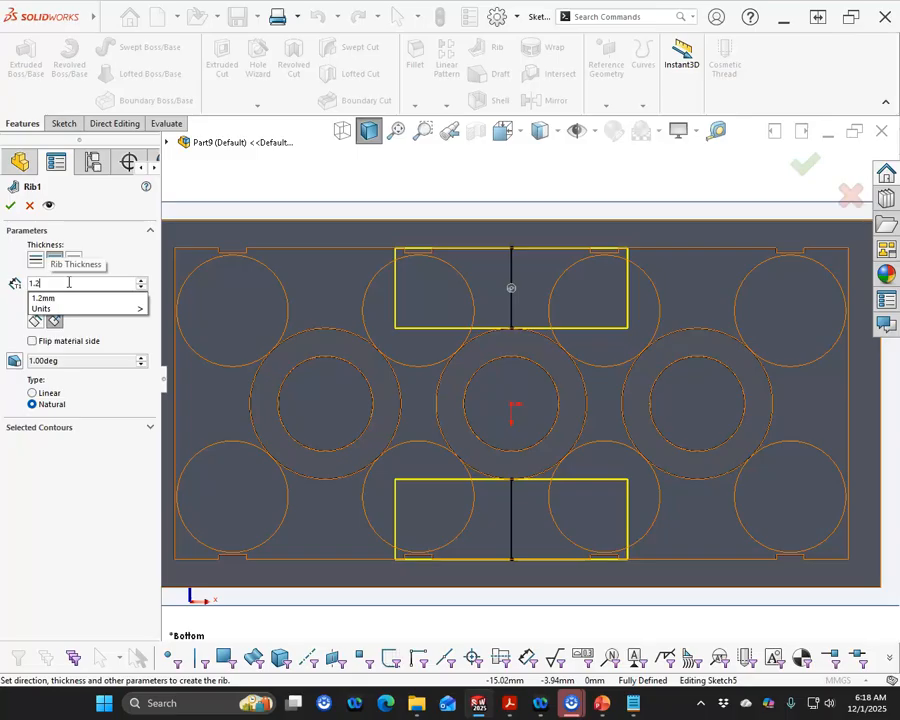
pyautogui.press('BackSpace')
pyautogui.write('1')
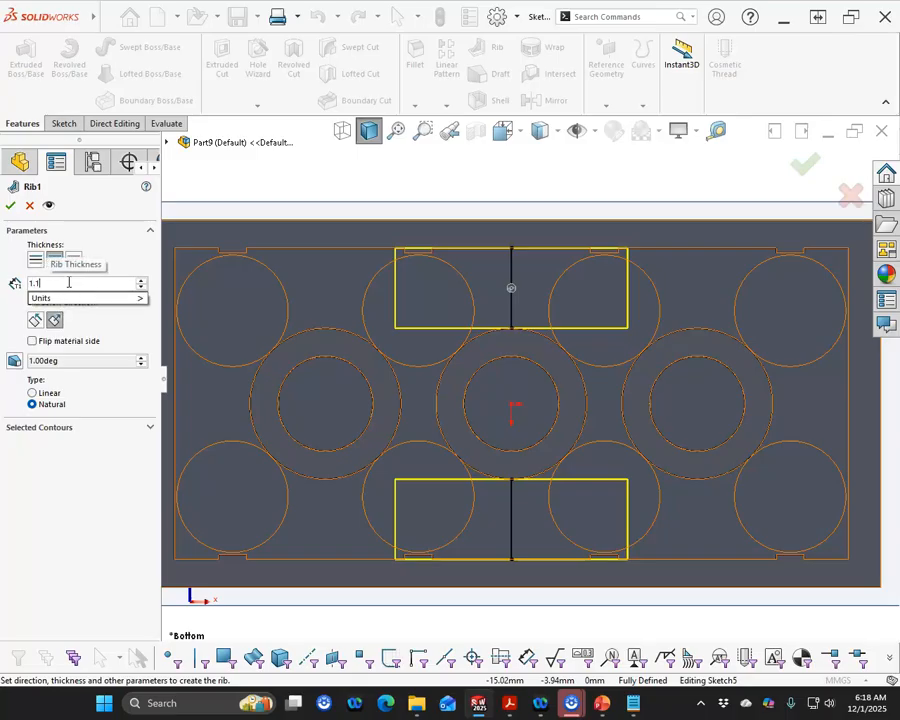
pyautogui.click(26, 216)
pyautogui.moveTo(532, 482); pyautogui.dragTo(281, 362, button='middle')
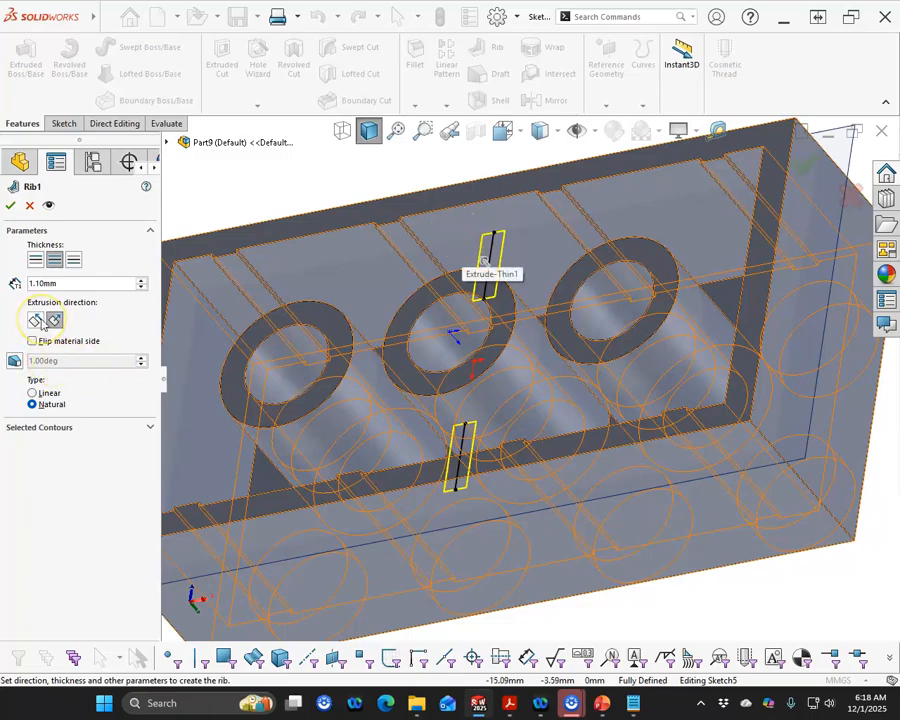
pyautogui.click(35, 320)
pyautogui.click(54, 320)
pyautogui.click(33, 341)
pyautogui.moveTo(205, 356)
pyautogui.mouseDown(button='middle')
pyautogui.moveTo(398, 285)
pyautogui.moveTo(401, 343)
pyautogui.mouseUp(button='middle')
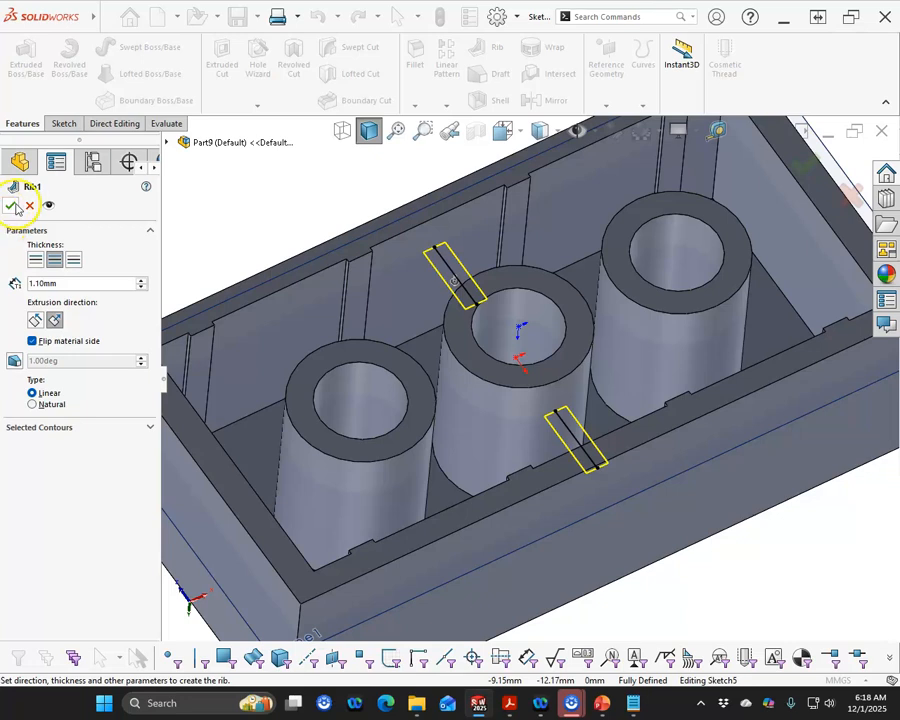
pyautogui.click(14, 206)
# Start a new sketch on the block's underside face in bottom view
pyautogui.scroll(4, 420, 340)
pyautogui.moveTo(428, 343); pyautogui.dragTo(461, 400, button='middle')
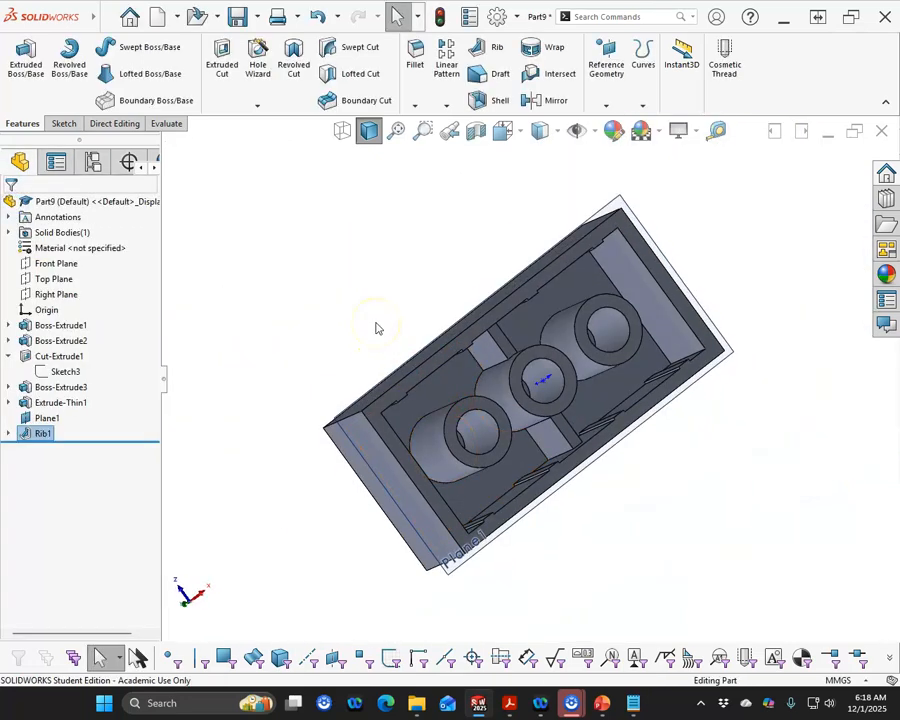
pyautogui.hotkey('ctrl', '6')
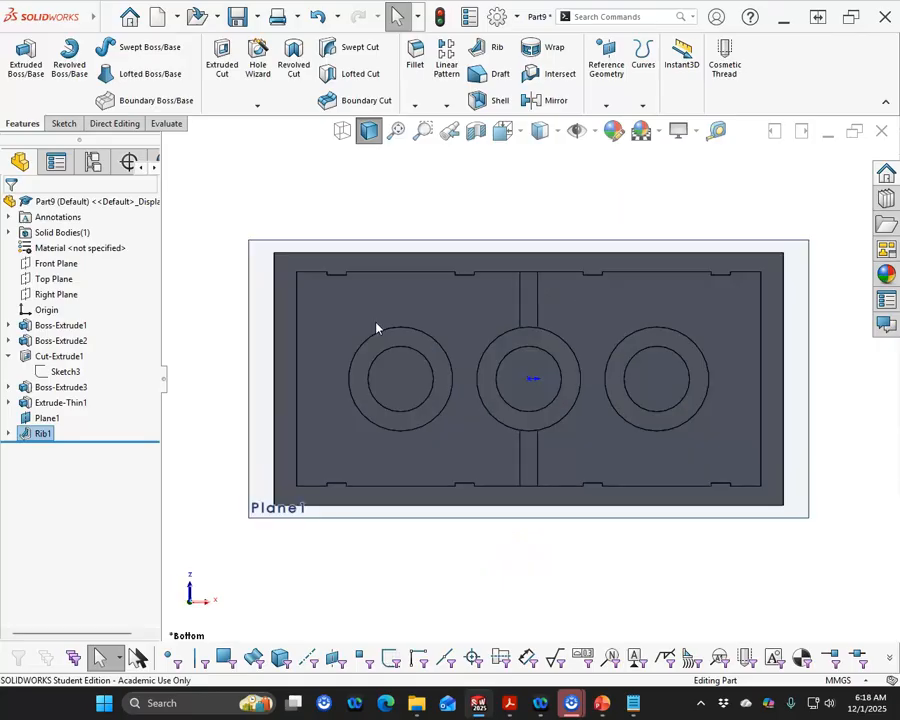
pyautogui.click(333, 288)
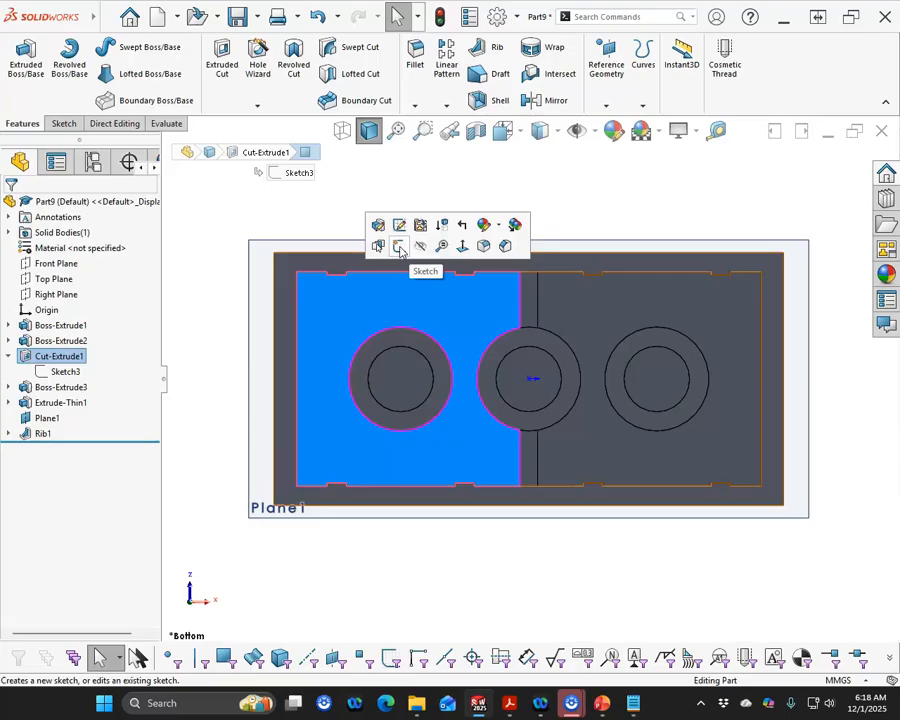
pyautogui.click(399, 248)
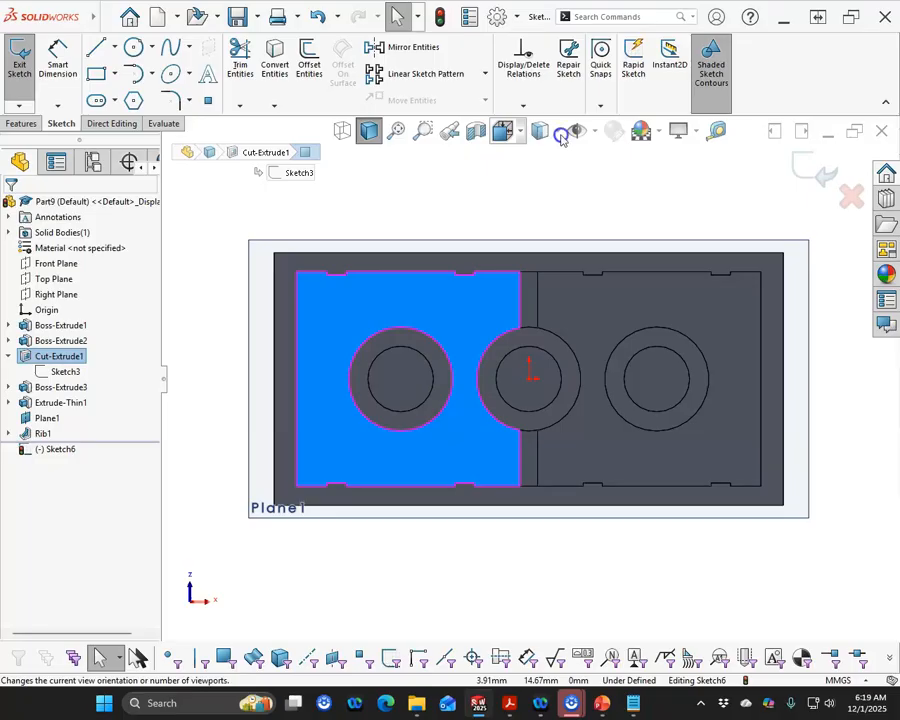
pyautogui.moveTo(779, 468); pyautogui.dragTo(642, 492, button='right')
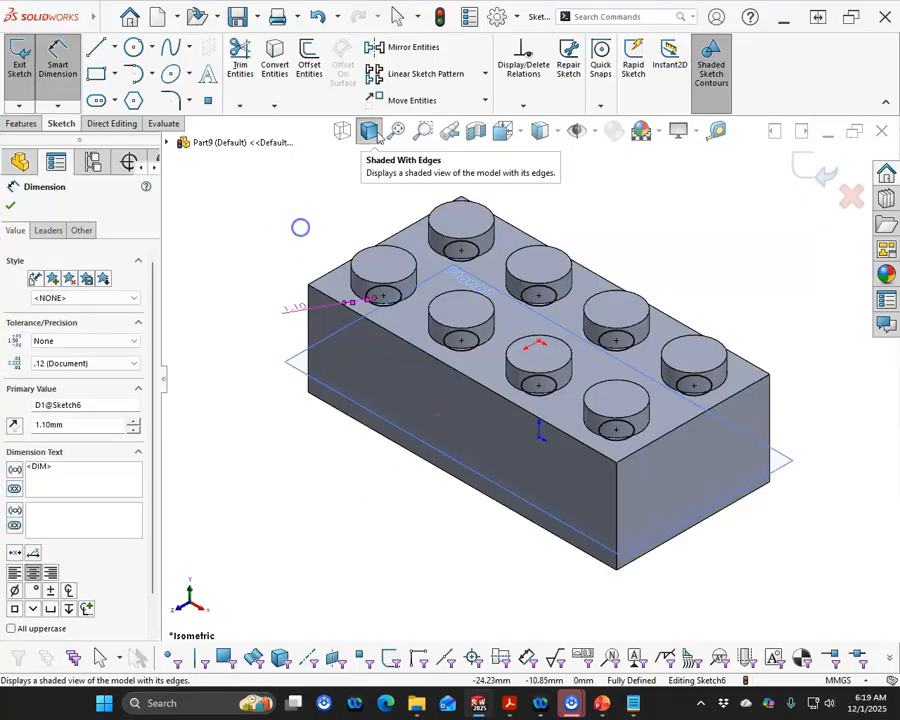
pyautogui.click(559, 132)
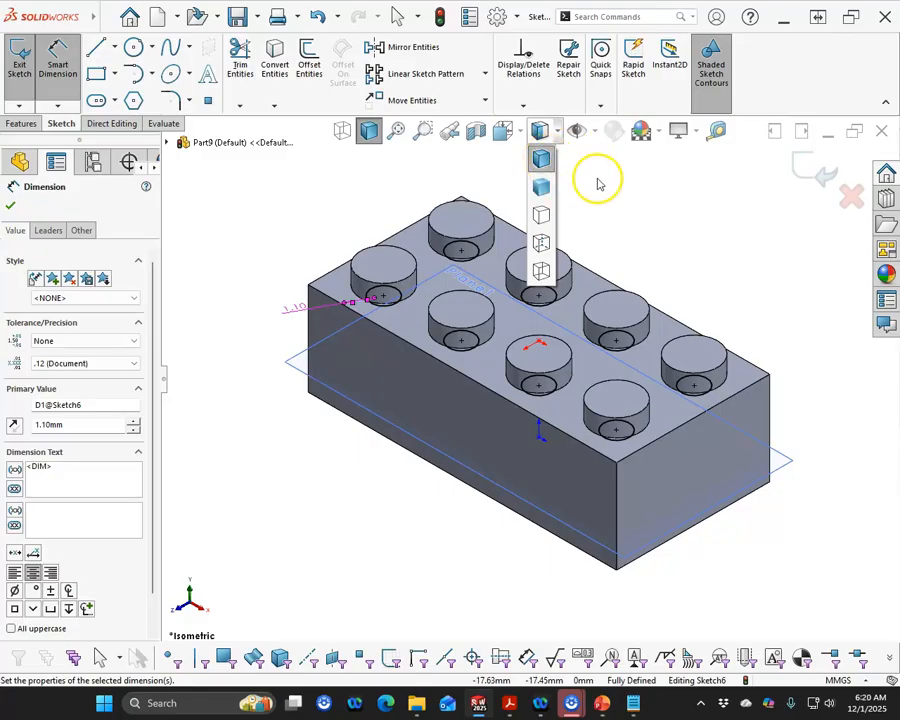
pyautogui.click(315, 190)
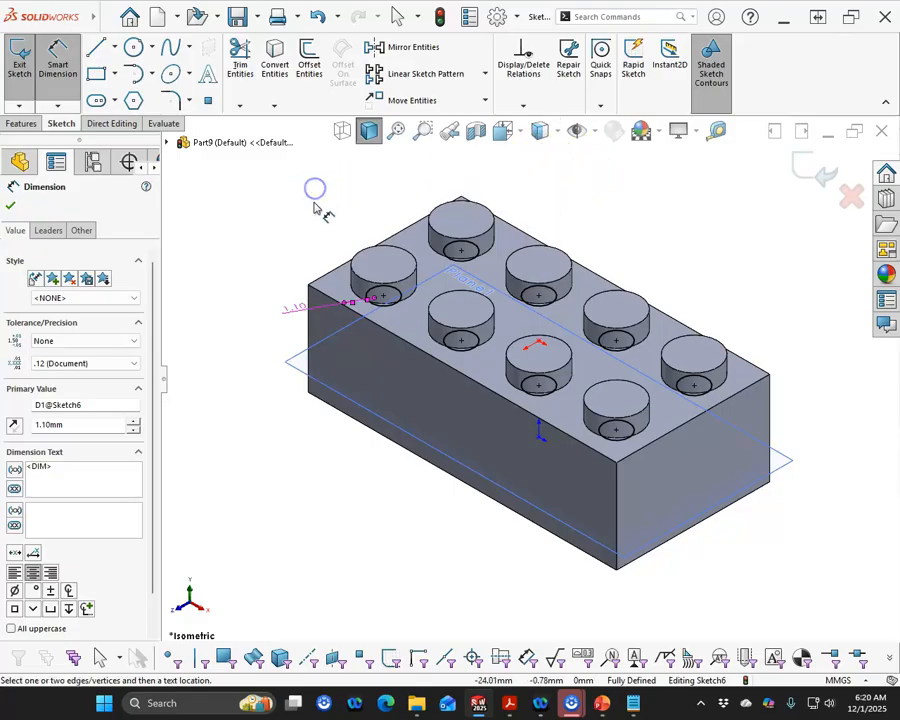
# Cut-extrude the stud circles with an Offset From Surface end 1.1 mm from a stud's top face
pyautogui.click(22, 124)
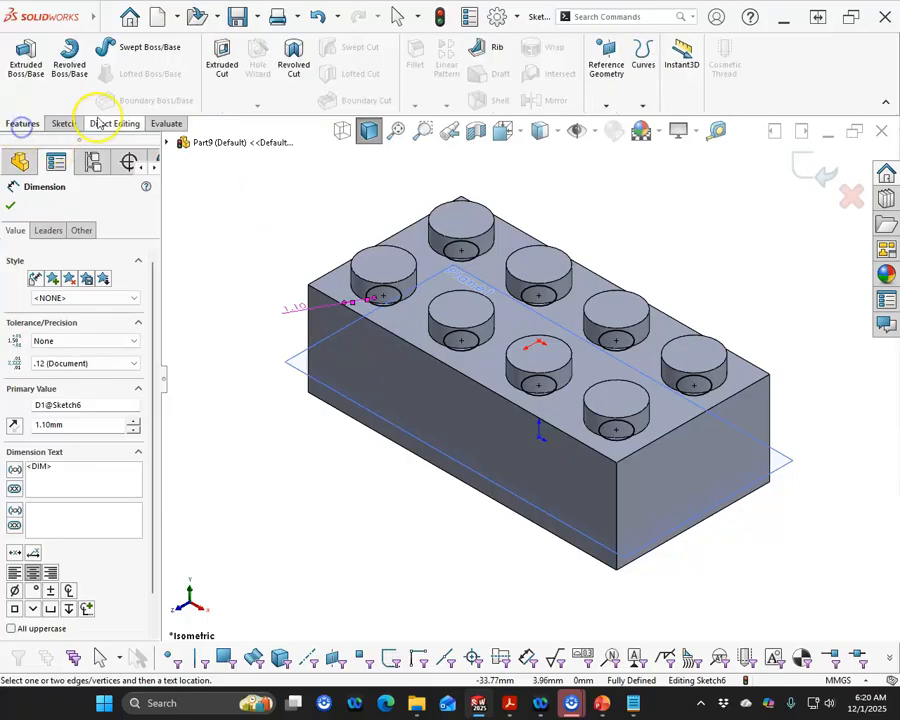
pyautogui.click(220, 62)
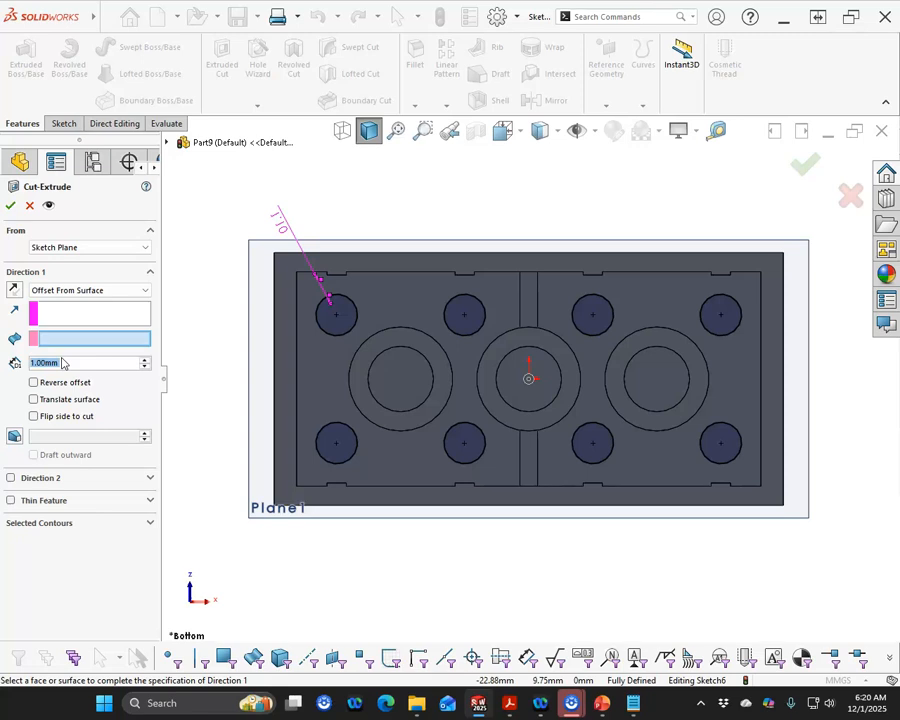
pyautogui.write('1.1')
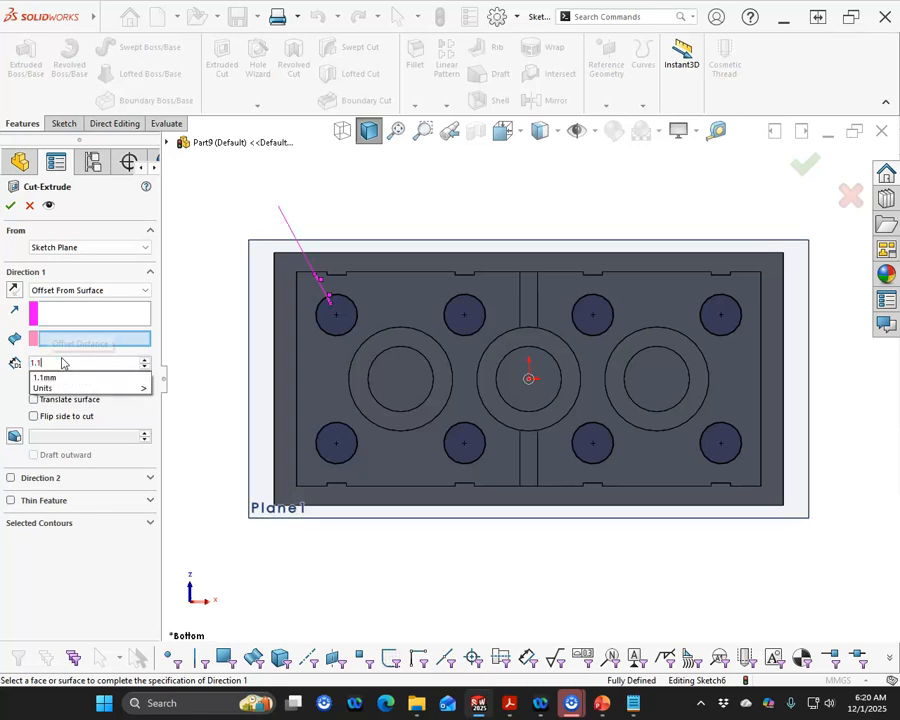
pyautogui.click(43, 341)
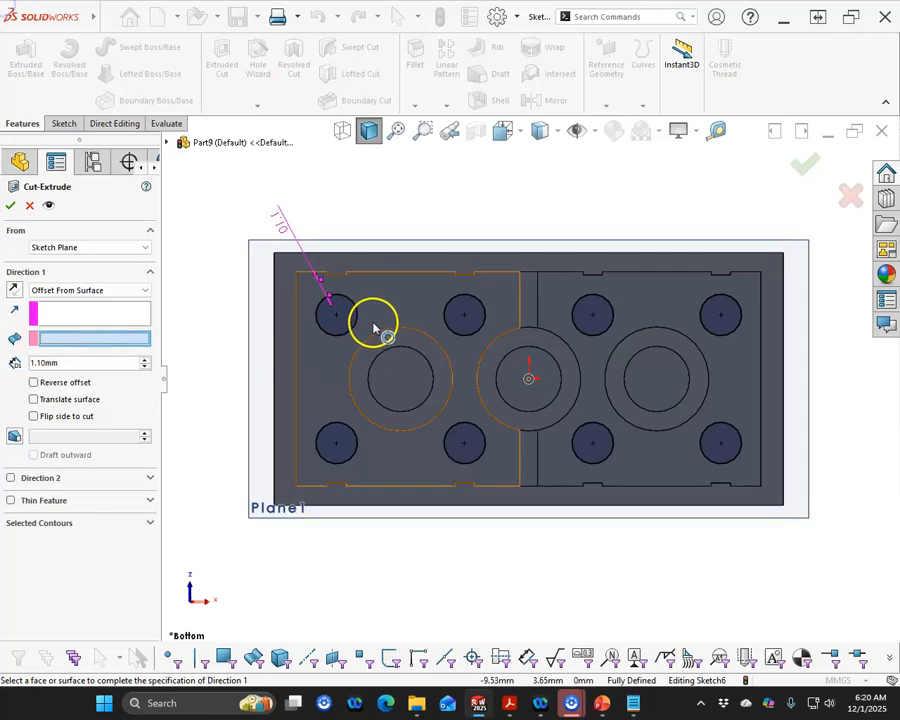
pyautogui.moveTo(508, 388); pyautogui.dragTo(518, 615, button='middle')
pyautogui.moveTo(538, 178); pyautogui.dragTo(432, 257, button='middle')
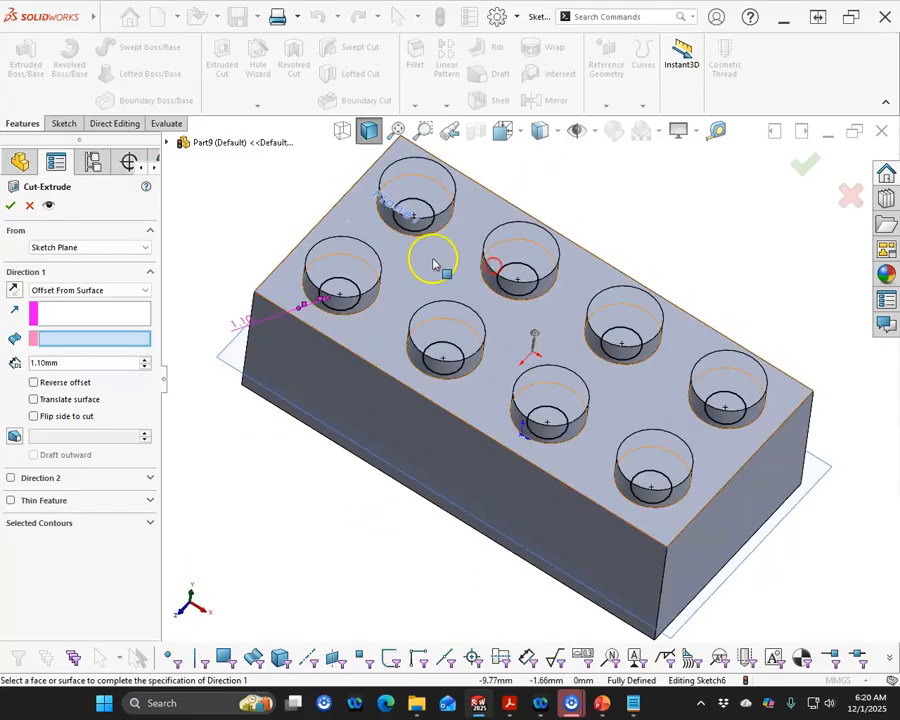
pyautogui.click(344, 257)
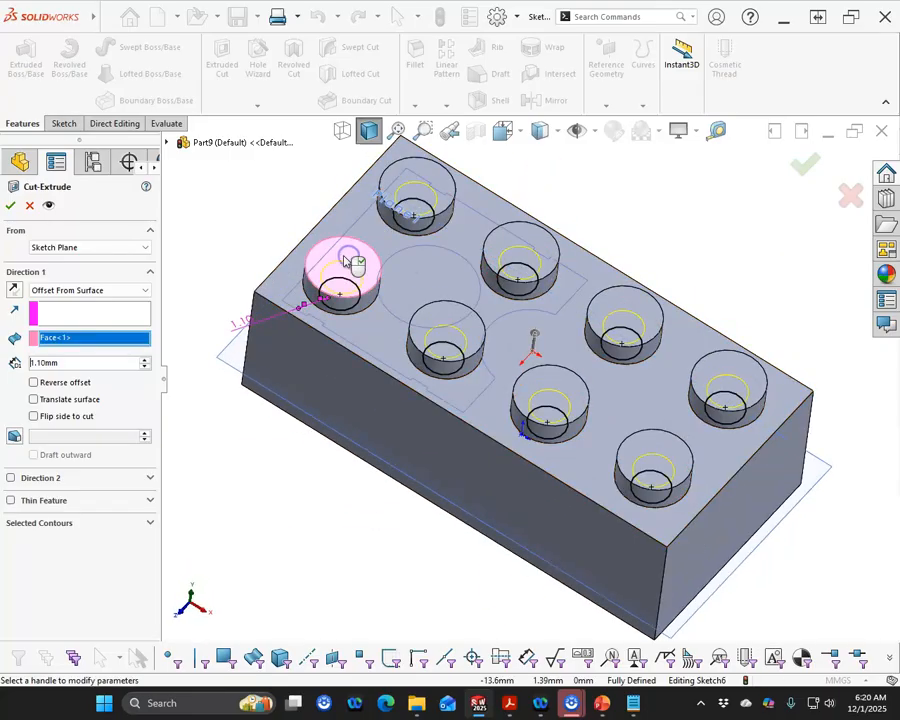
pyautogui.click(10, 205)
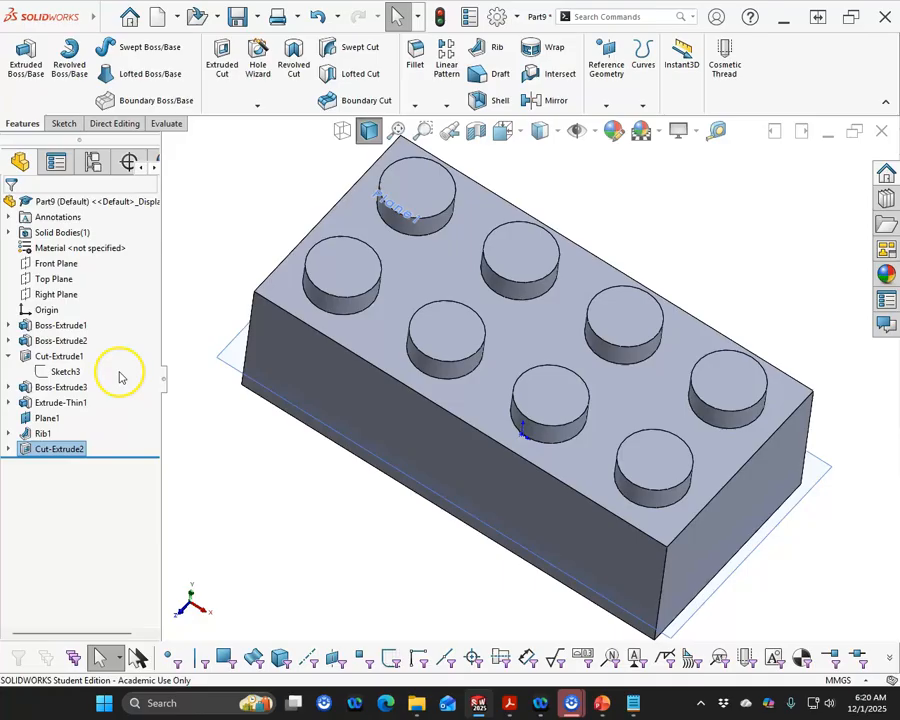
# Hide Plane1 and rotate the view to inspect the brick
pyautogui.click(46, 418)
pyautogui.rightClick(44, 418)
pyautogui.click(65, 387)
pyautogui.moveTo(344, 490); pyautogui.dragTo(370, 540, button='middle')
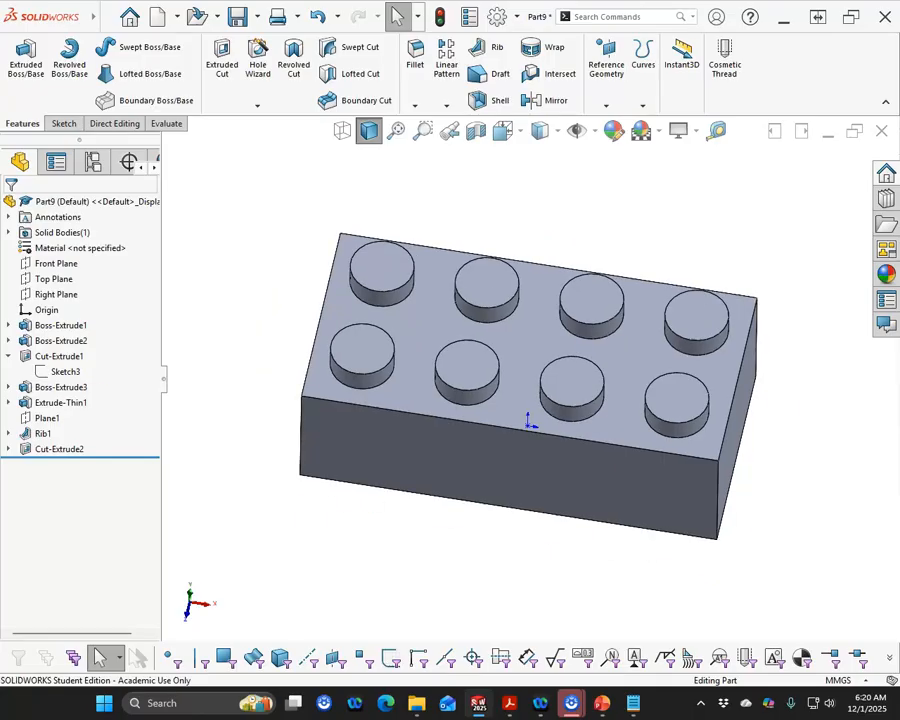
# Open the part's mass properties
pyautogui.moveTo(0, 28); pyautogui.dragTo(0, 69)
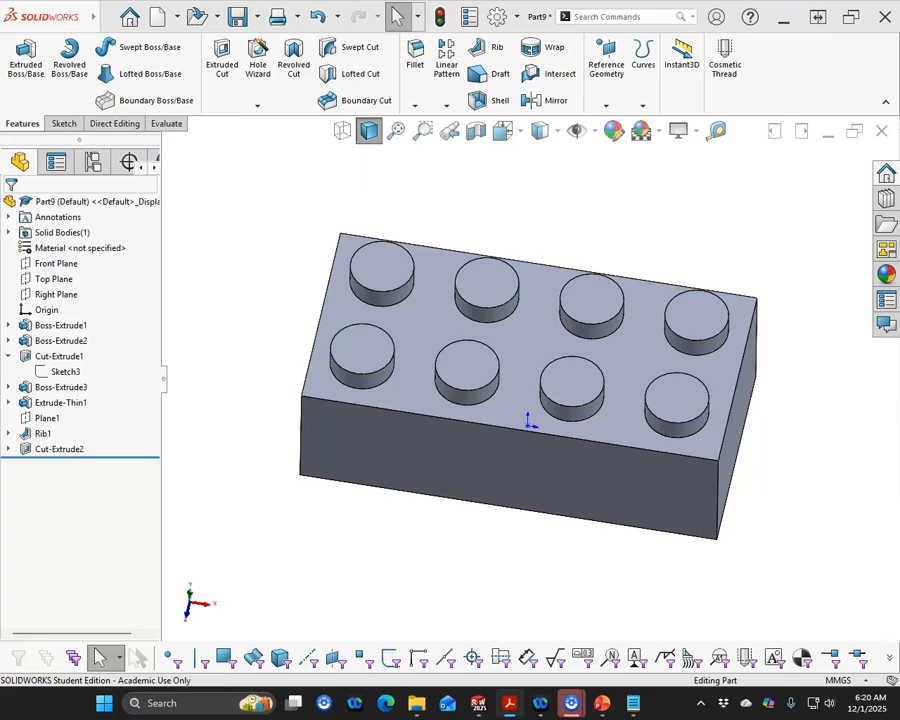
pyautogui.click(166, 124)
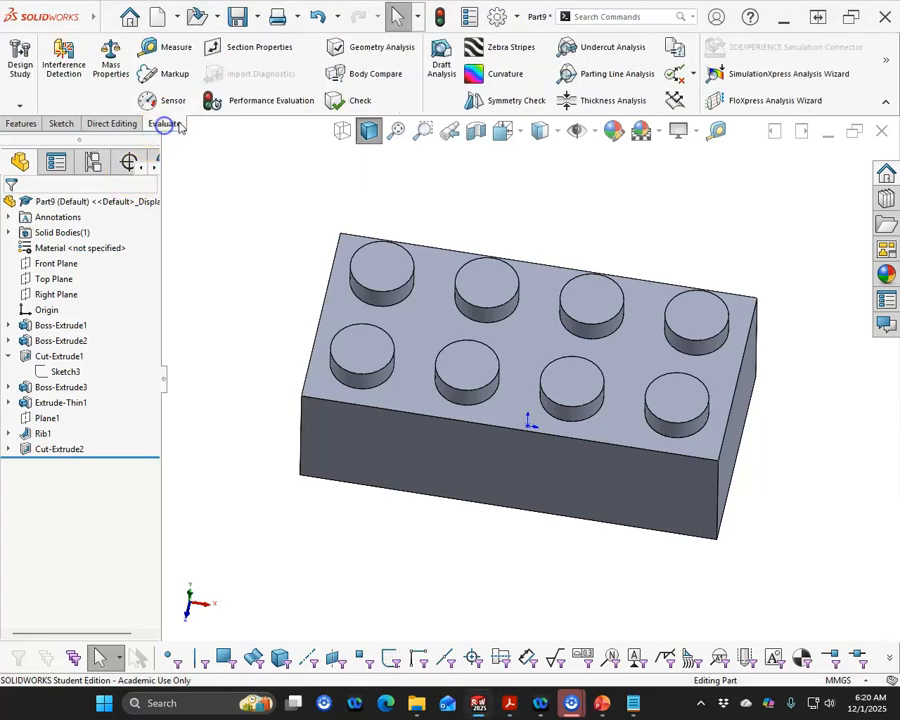
pyautogui.click(111, 62)
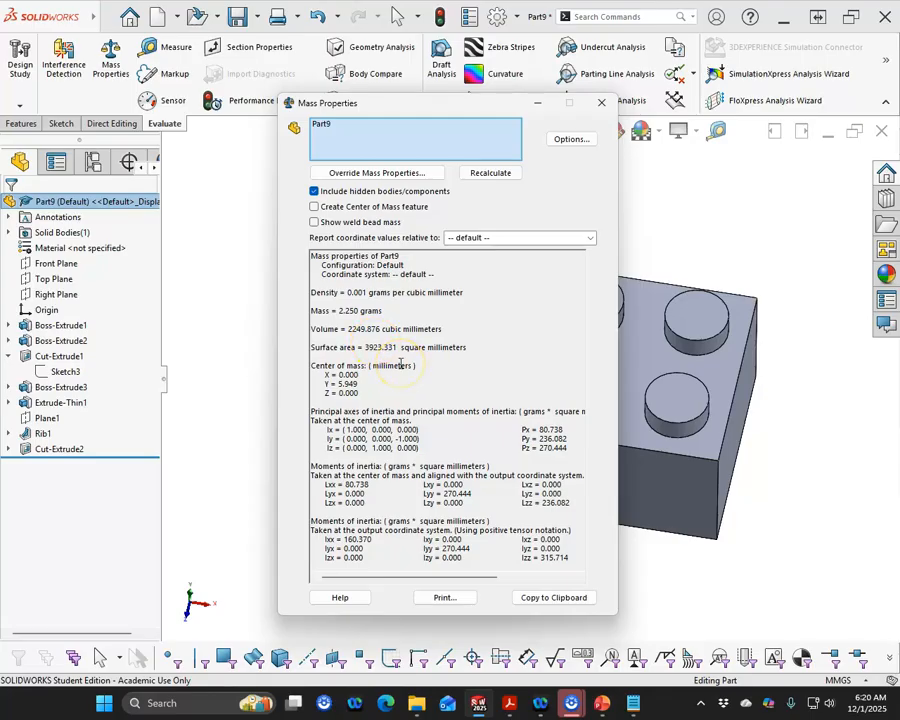
# Close the mass properties and rotate, zoom and reset the view to inspect the brick's underside and top
pyautogui.click(602, 103)
pyautogui.click(396, 490)
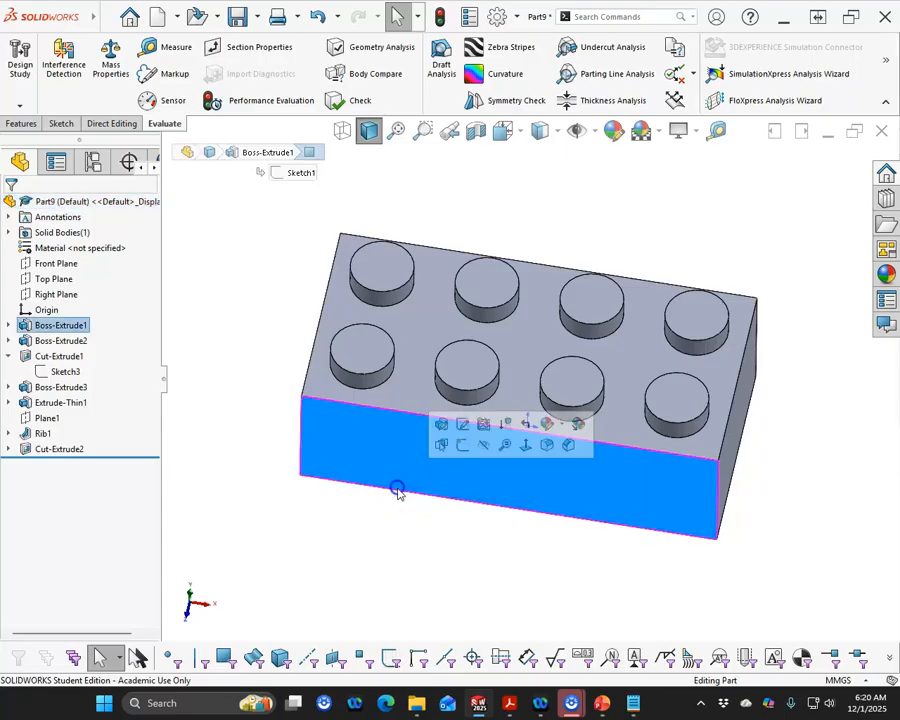
pyautogui.hotkey('ctrl', '7')
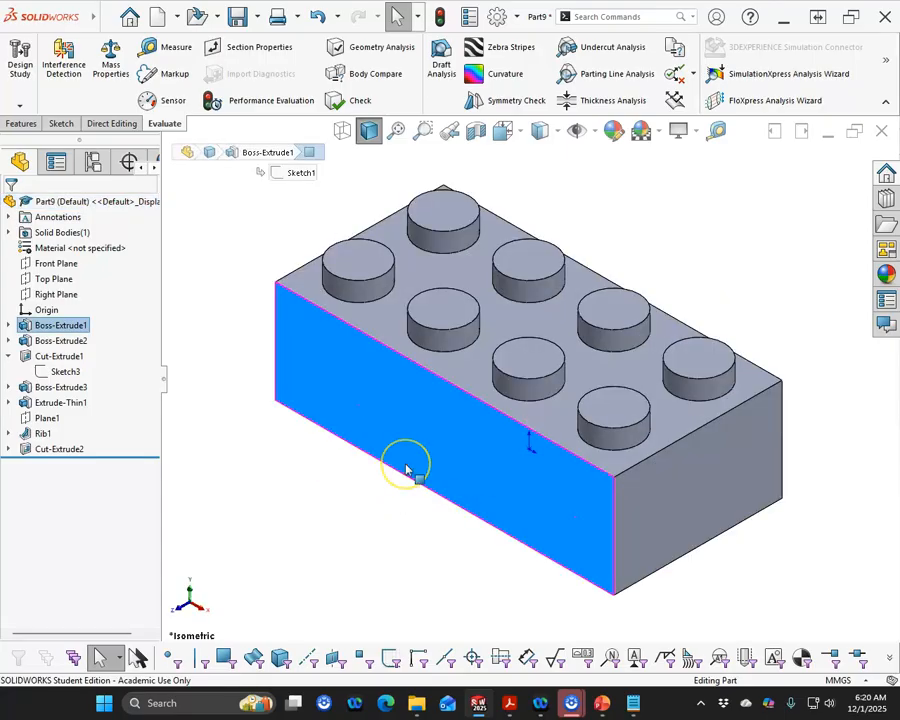
pyautogui.moveTo(406, 474); pyautogui.dragTo(462, 225, button='middle')
pyautogui.scroll(-3, 552, 422)
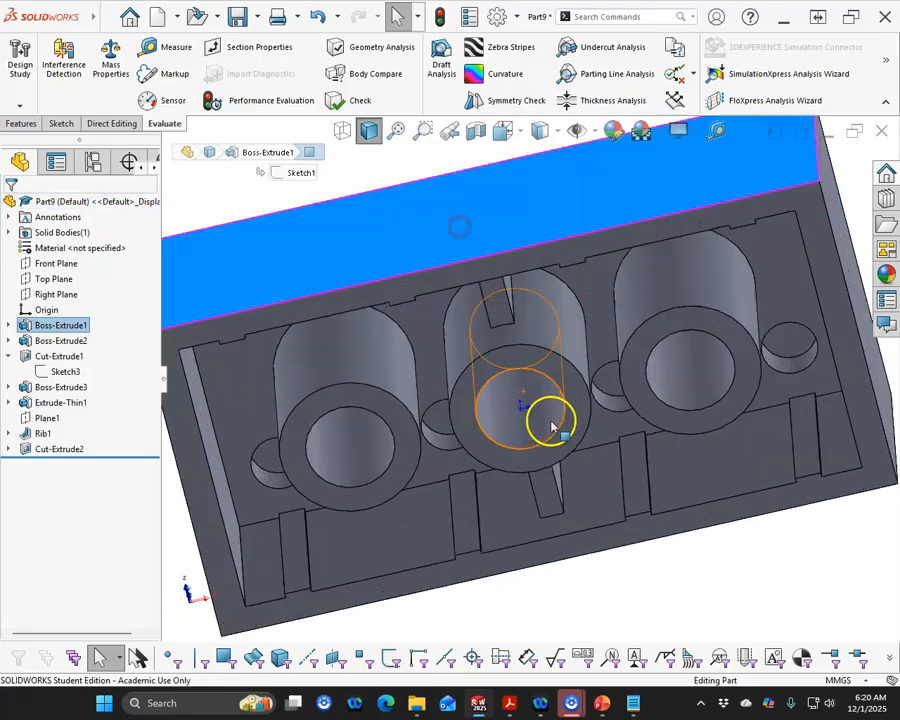
pyautogui.scroll(-2, 487, 314)
pyautogui.click(500, 292)
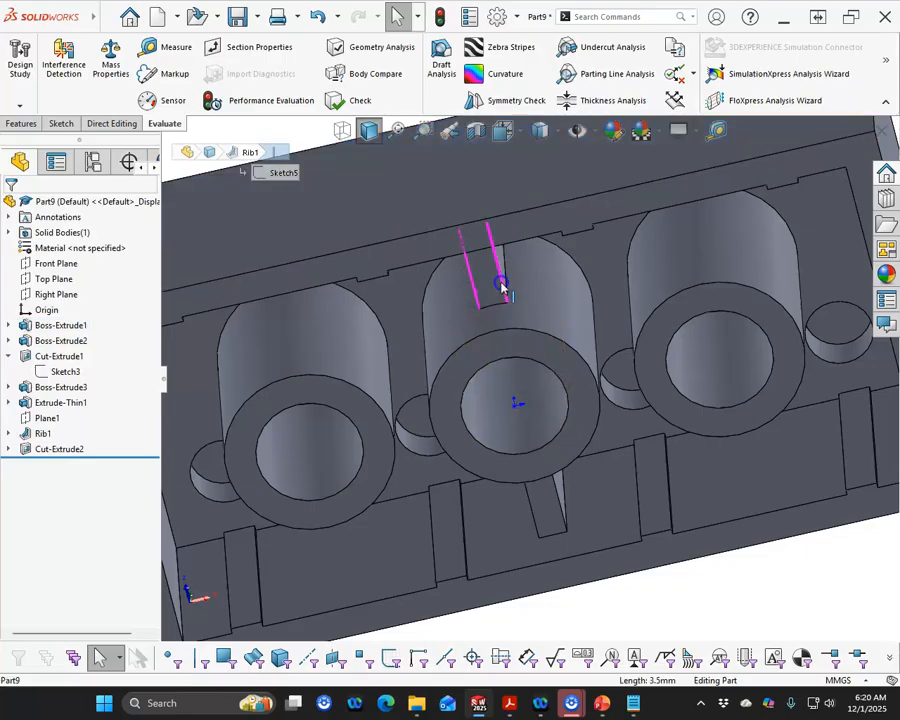
pyautogui.click(502, 287)
pyautogui.scroll(3, 482, 332)
pyautogui.moveTo(481, 336); pyautogui.dragTo(533, 315, button='middle')
pyautogui.click(372, 321)
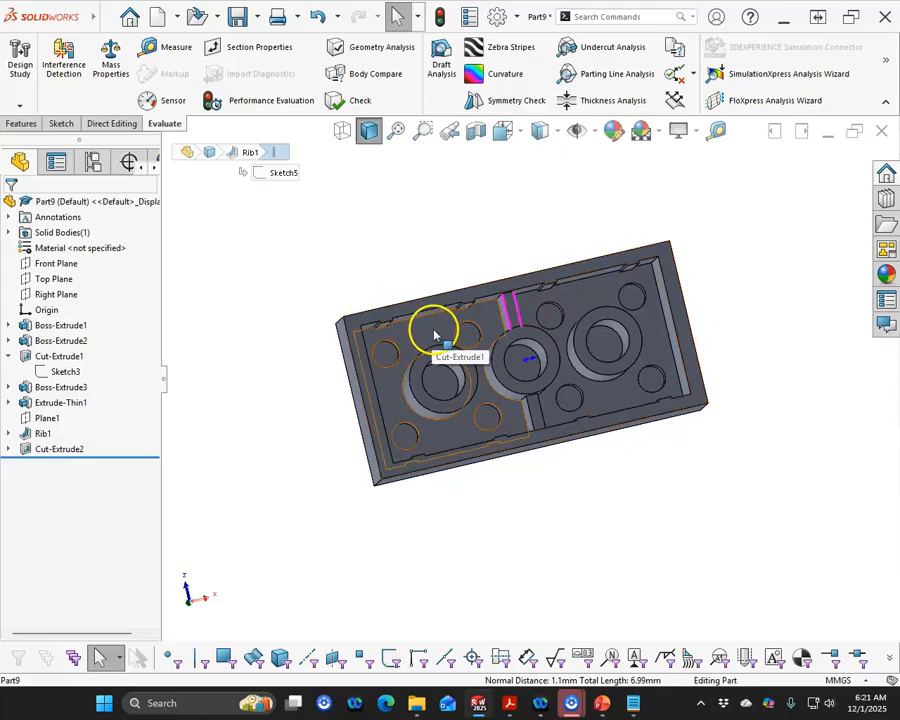
pyautogui.moveTo(546, 456); pyautogui.dragTo(536, 506, button='middle')
pyautogui.moveTo(611, 285); pyautogui.dragTo(536, 492, button='middle')
pyautogui.scroll(-3, 542, 330)
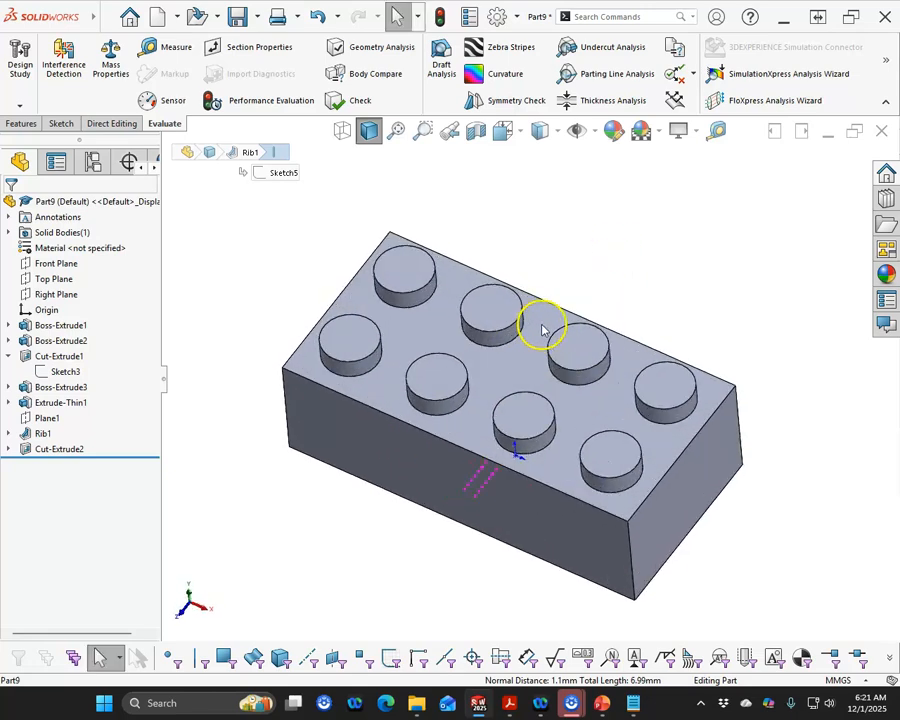
pyautogui.click(579, 261)
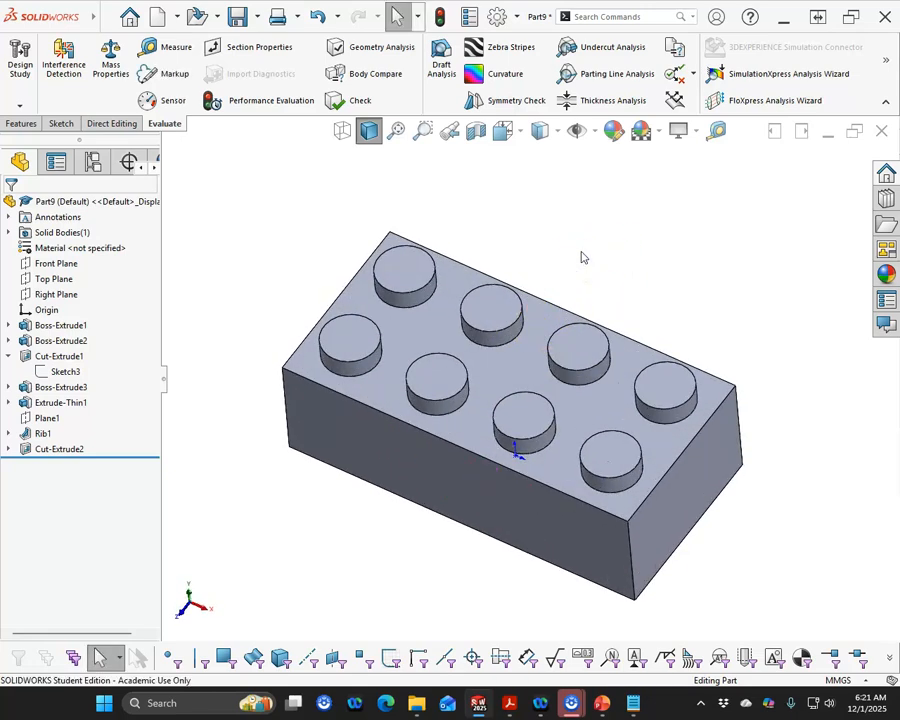
pyautogui.hotkey('ctrl', '7')
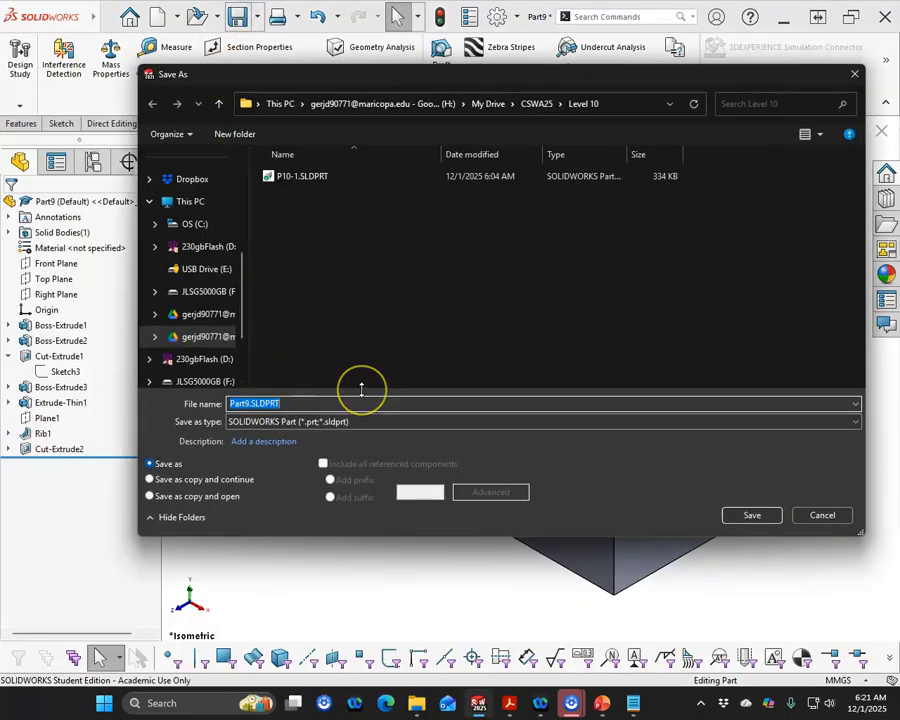
# Save the part as P10-2
pyautogui.write('P10-2')
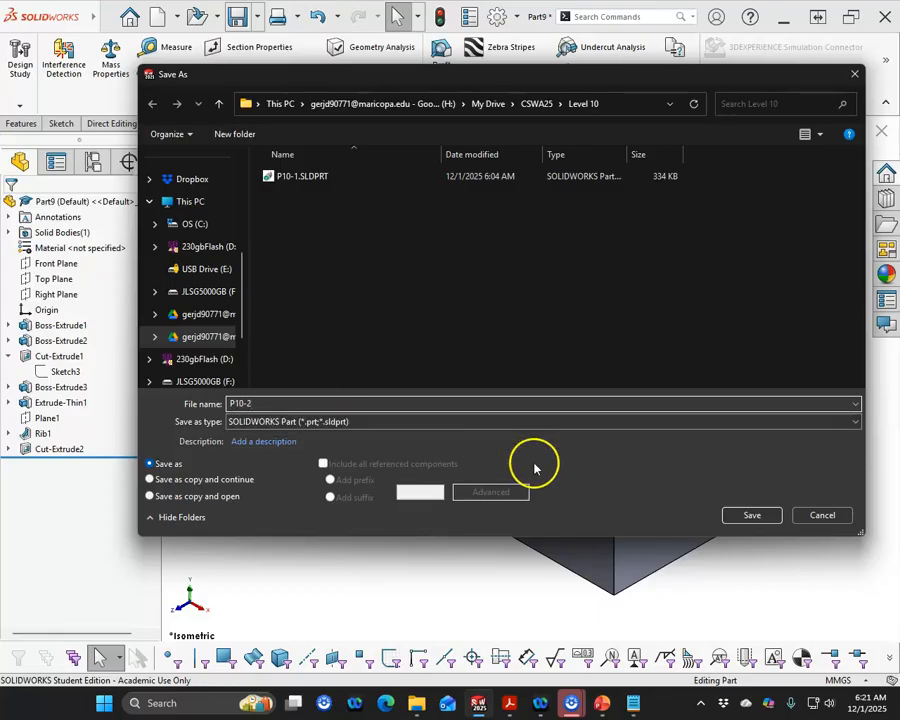
pyautogui.click(730, 513)
# Rotate the underside and select its edges and notches to inspect them, then switch to the bottom view
pyautogui.moveTo(354, 428); pyautogui.dragTo(311, 376, button='middle')
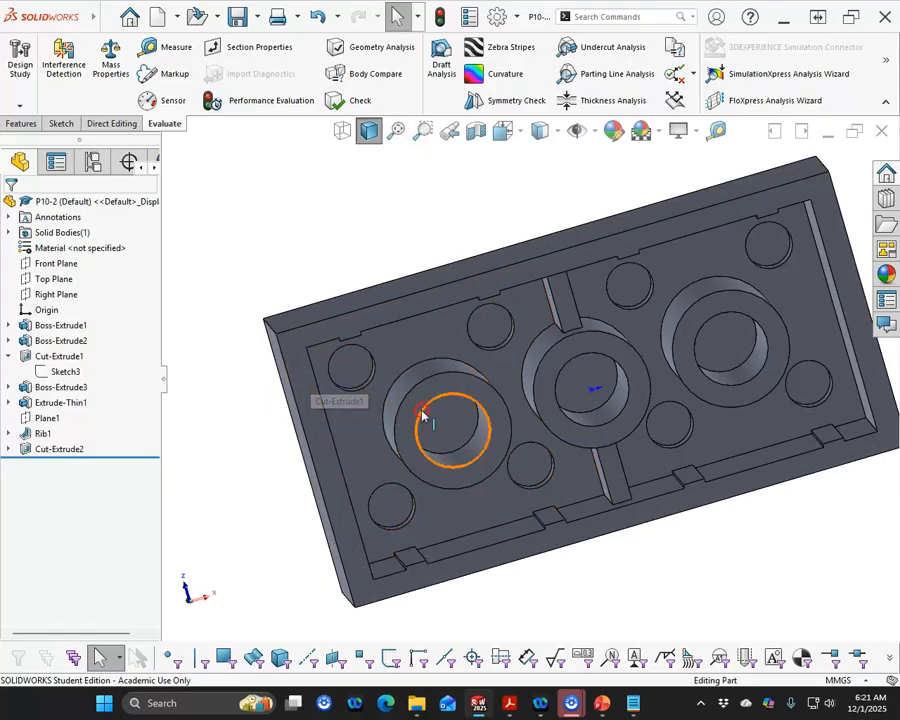
pyautogui.moveTo(422, 414); pyautogui.dragTo(416, 389, button='middle')
pyautogui.click(420, 302)
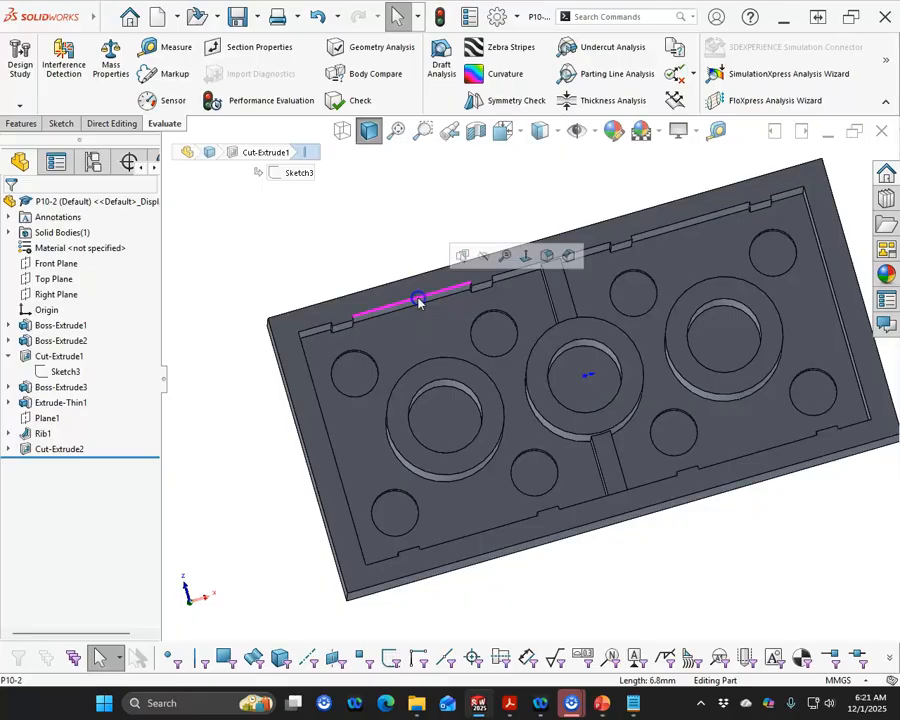
pyautogui.keyDown('ctrl'); pyautogui.click(408, 280); pyautogui.keyUp('ctrl')
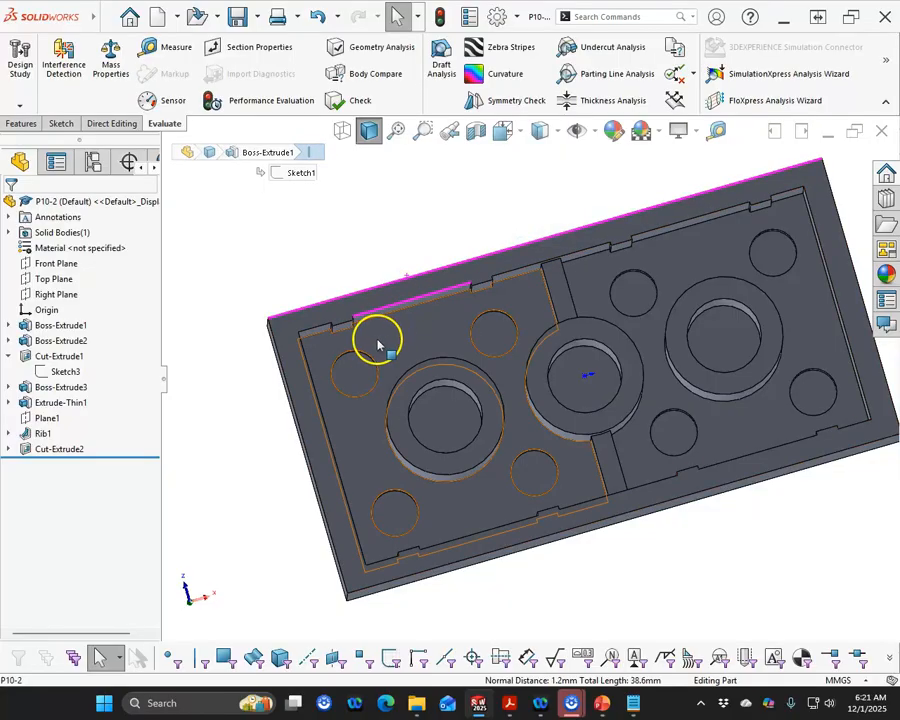
pyautogui.click(342, 324)
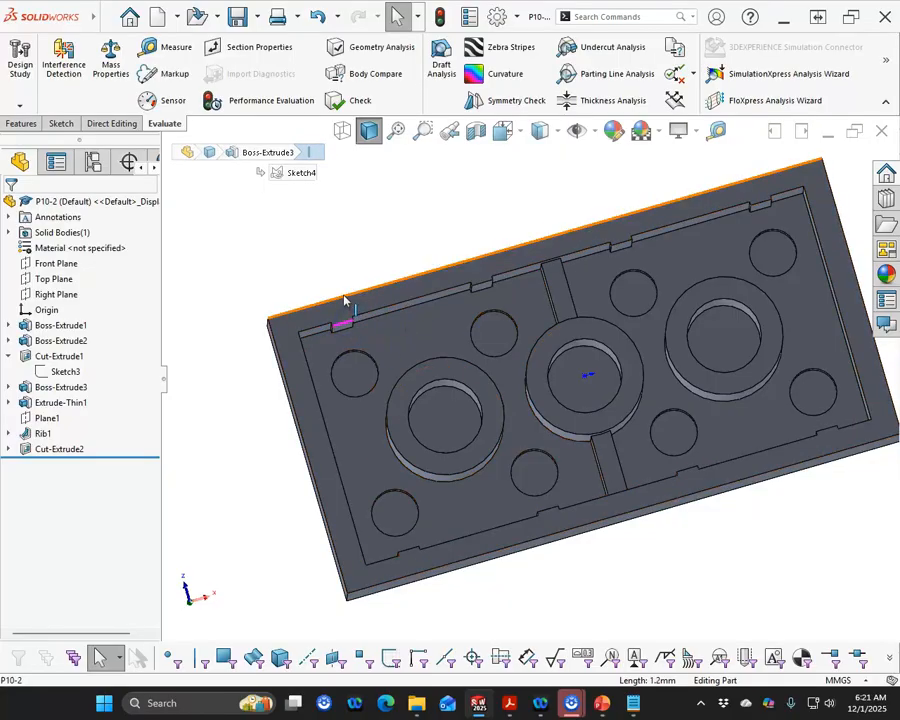
pyautogui.keyDown('ctrl'); pyautogui.click(344, 299); pyautogui.keyUp('ctrl')
pyautogui.click(278, 270)
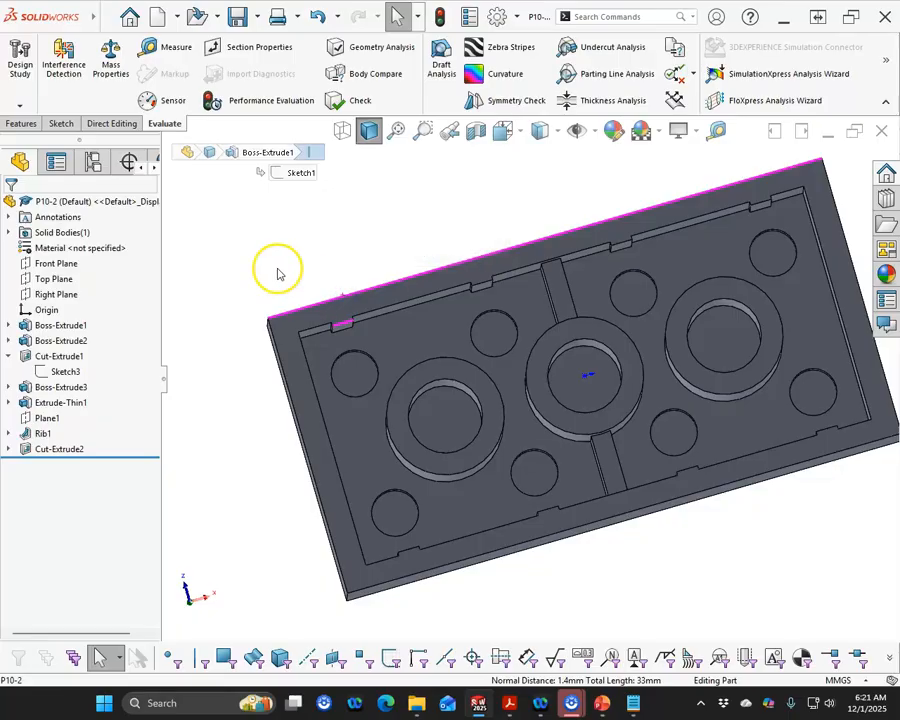
pyautogui.click(302, 442)
pyautogui.keyDown('ctrl'); pyautogui.click(329, 441); pyautogui.keyUp('ctrl')
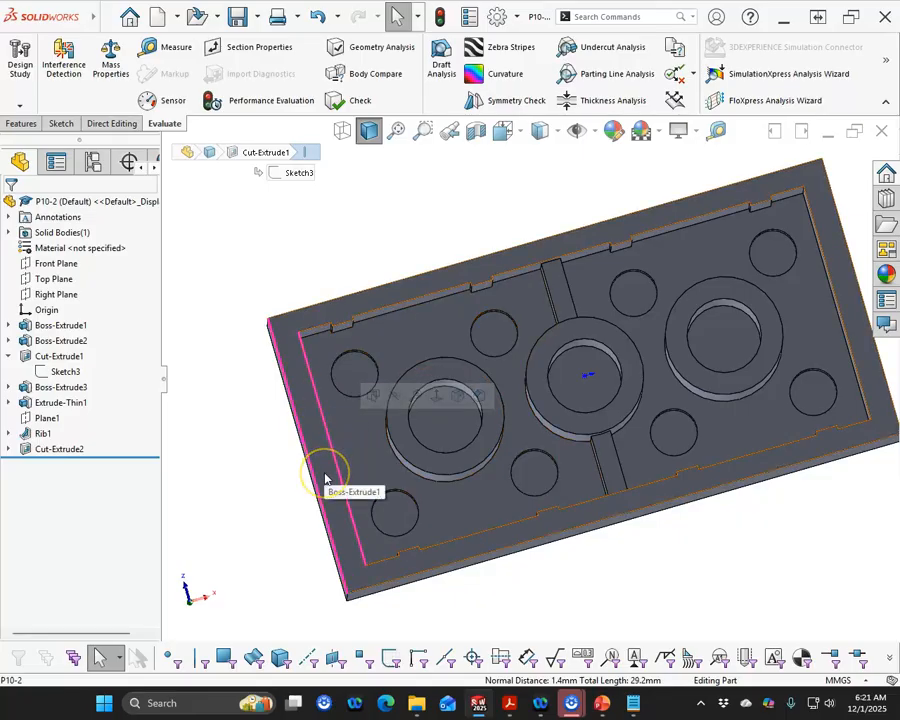
pyautogui.click(258, 244)
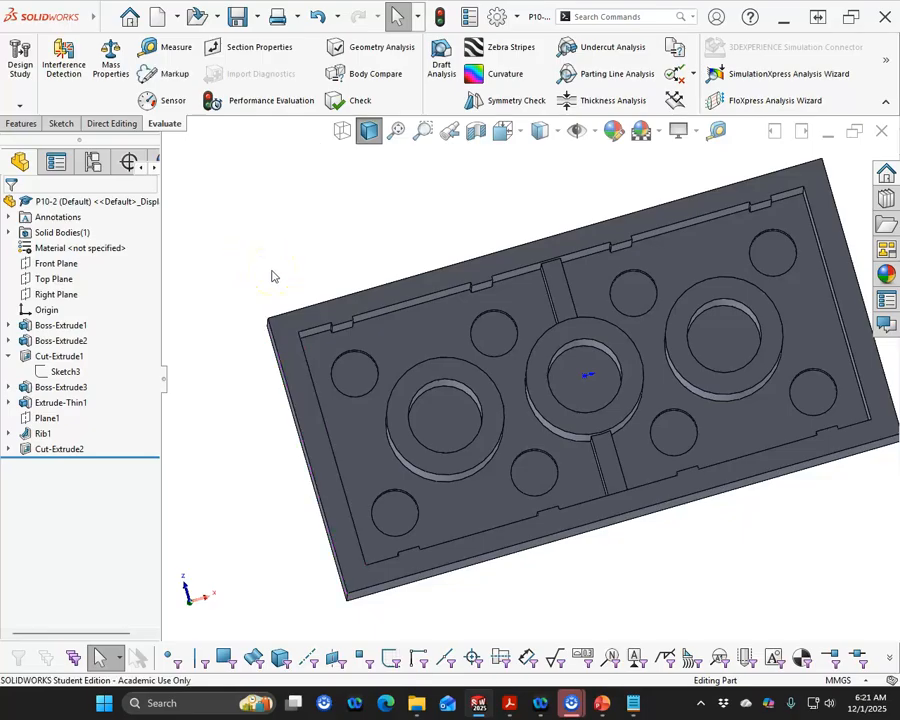
pyautogui.hotkey('ctrl', '6')
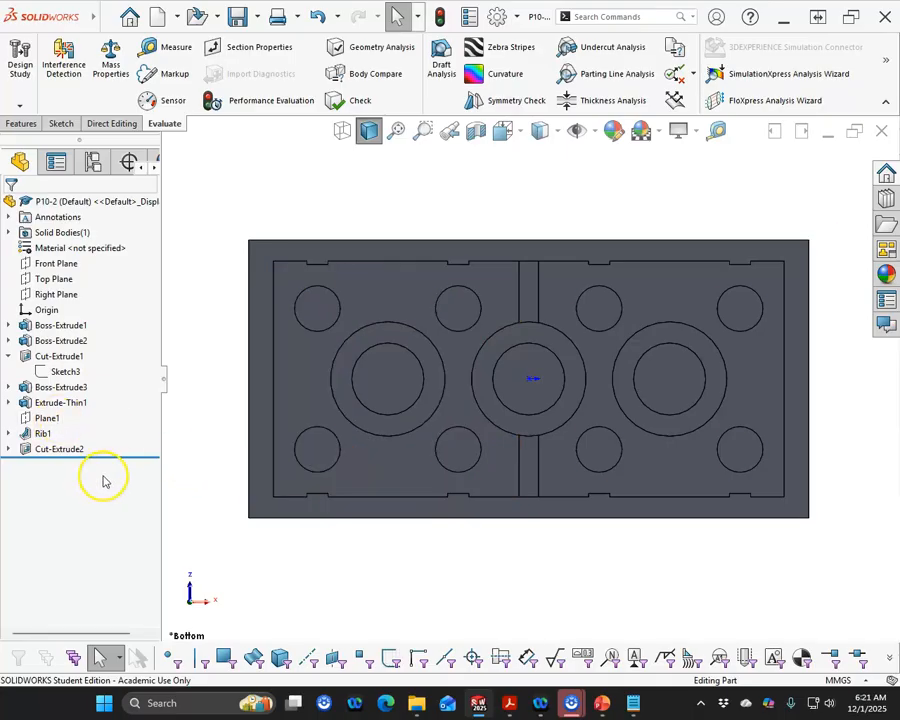
# Roll the feature tree back to just after Boss-Extrude3 and edit its Sketch4
pyautogui.moveTo(118, 457); pyautogui.dragTo(110, 400)
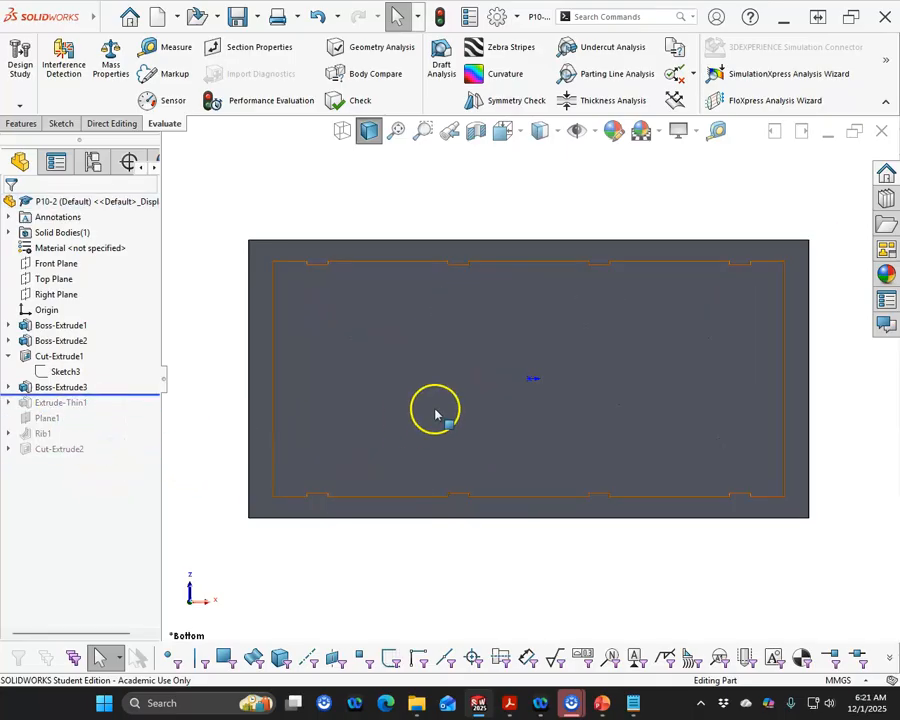
pyautogui.click(8, 388)
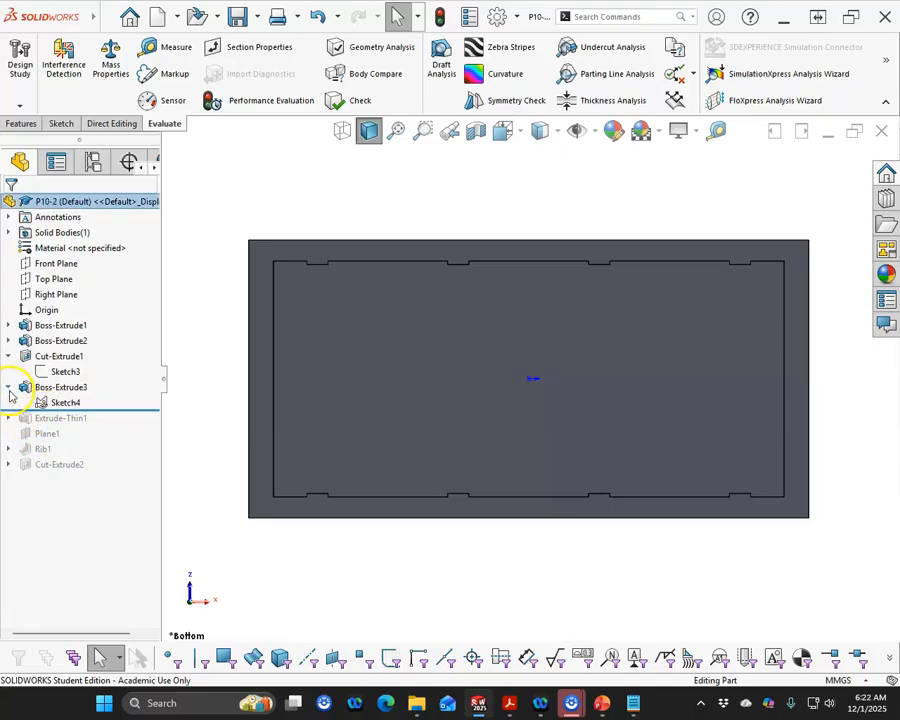
pyautogui.rightClick(68, 410)
pyautogui.click(89, 362)
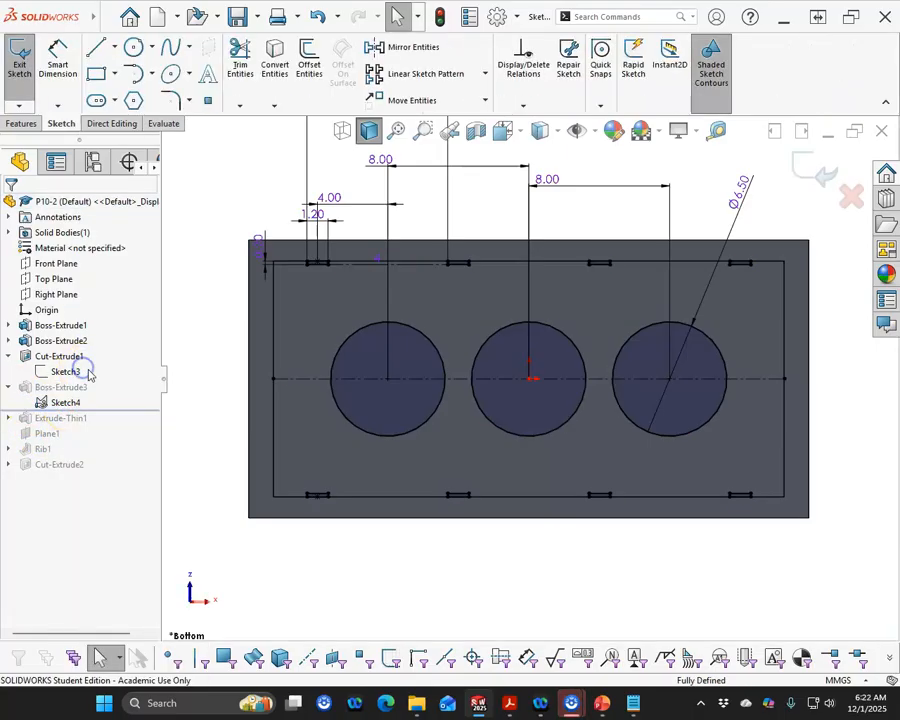
# Sketch a small vertical rectangle just inside the brick's left inner wall
pyautogui.click(96, 74)
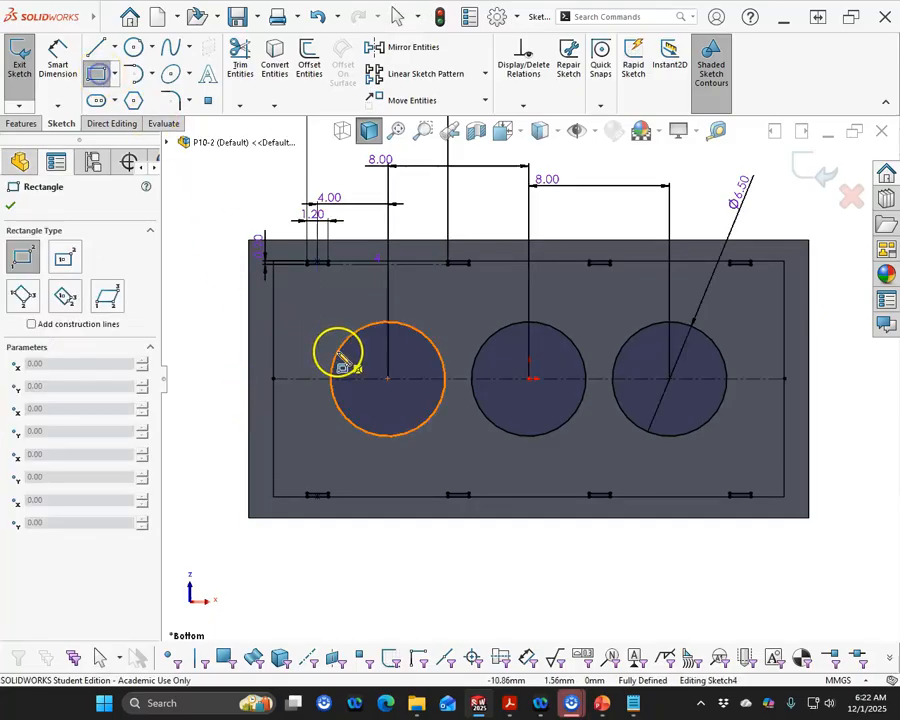
pyautogui.scroll(-3, 288, 332)
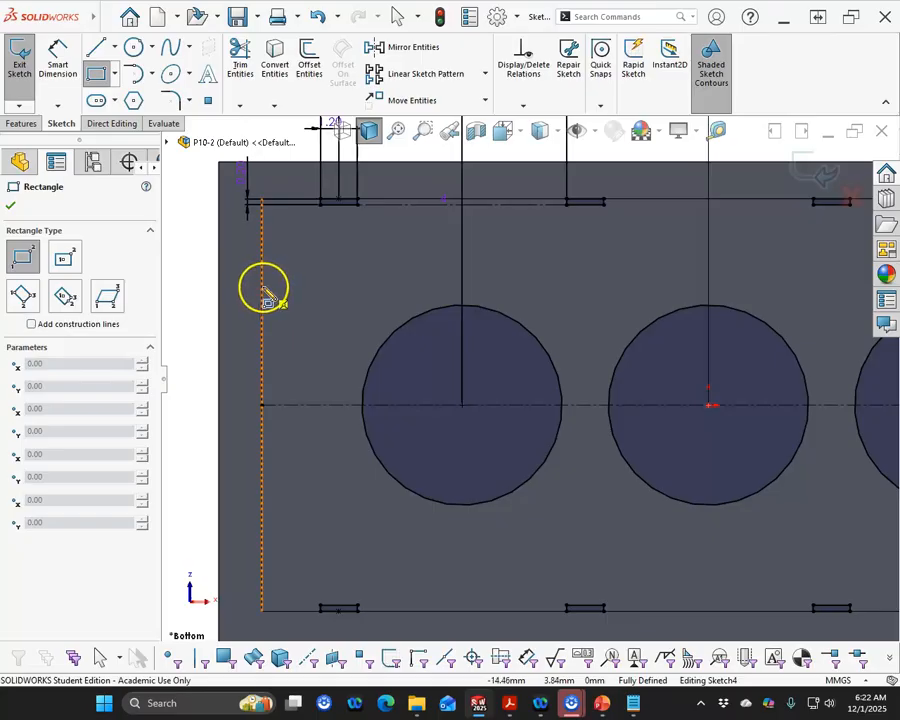
pyautogui.moveTo(263, 283)
pyautogui.mouseDown()
pyautogui.moveTo(277, 300)
pyautogui.moveTo(284, 347)
pyautogui.mouseUp()
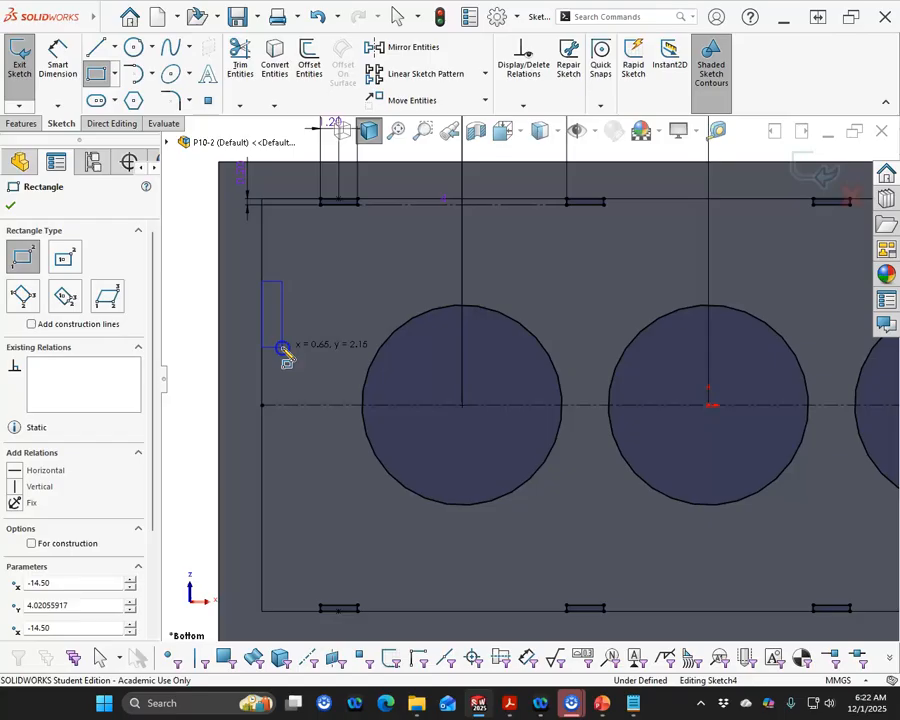
pyautogui.rightClick(201, 324)
pyautogui.click(240, 332)
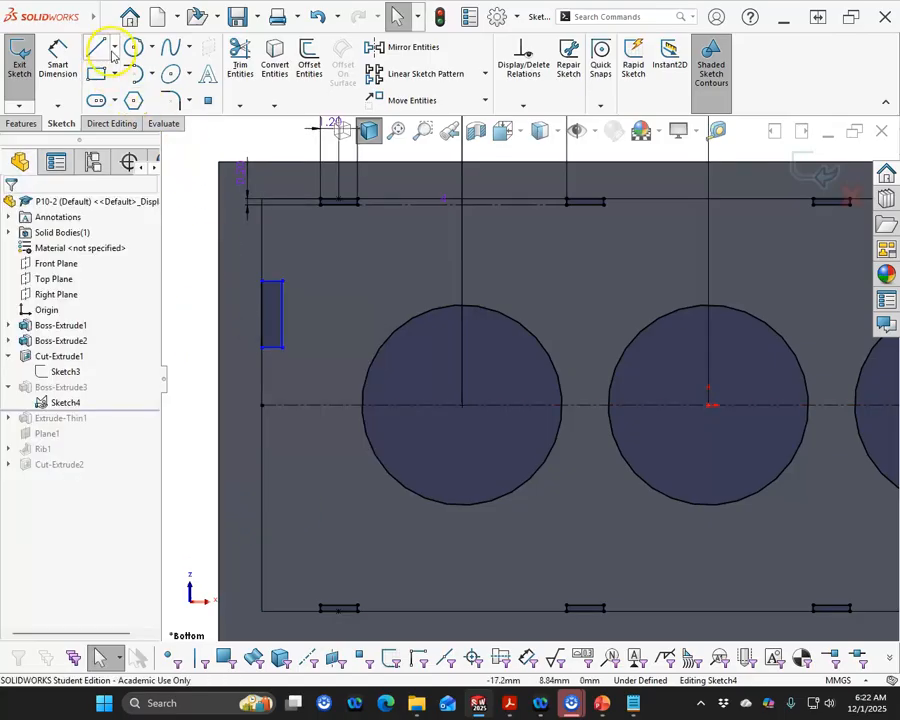
# Draw a vertical construction line upward from the middle tube's center
pyautogui.click(113, 50)
pyautogui.click(127, 89)
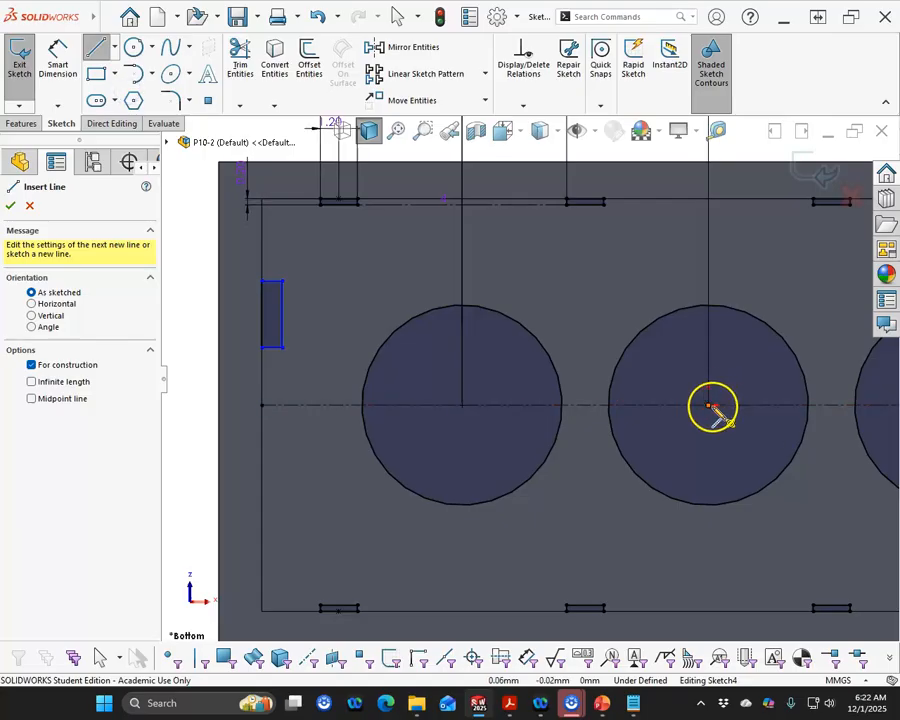
pyautogui.click(710, 404)
pyautogui.click(711, 165)
pyautogui.rightClick(197, 326)
pyautogui.click(257, 338)
pyautogui.click(52, 91)
pyautogui.press('Escape')
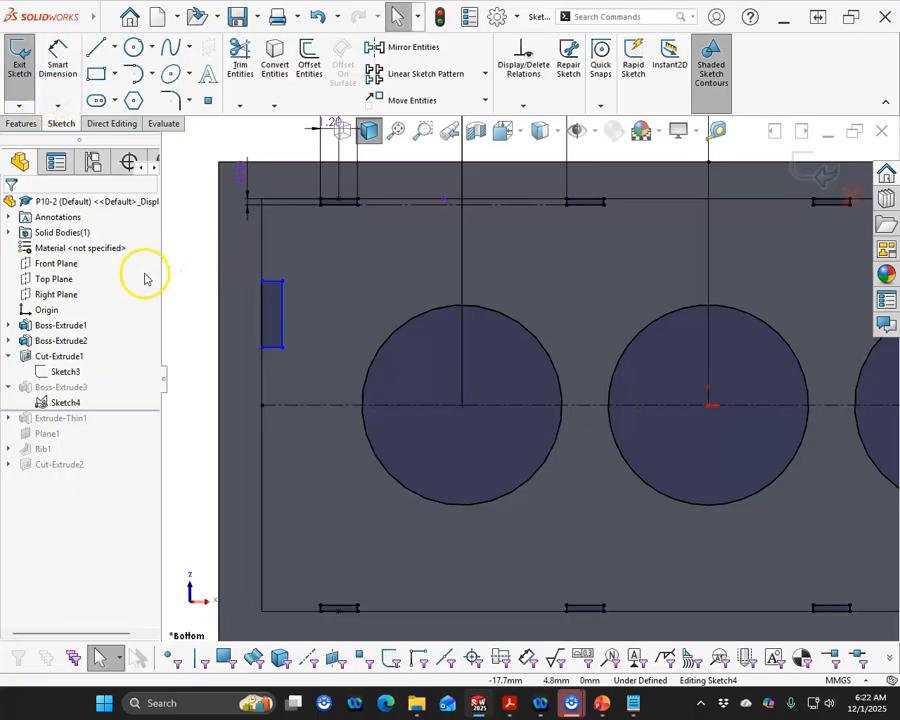
# Try to make the rectangle's short edge parallel to a wall notch edge
pyautogui.scroll(-3, 277, 303)
pyautogui.click(325, 291)
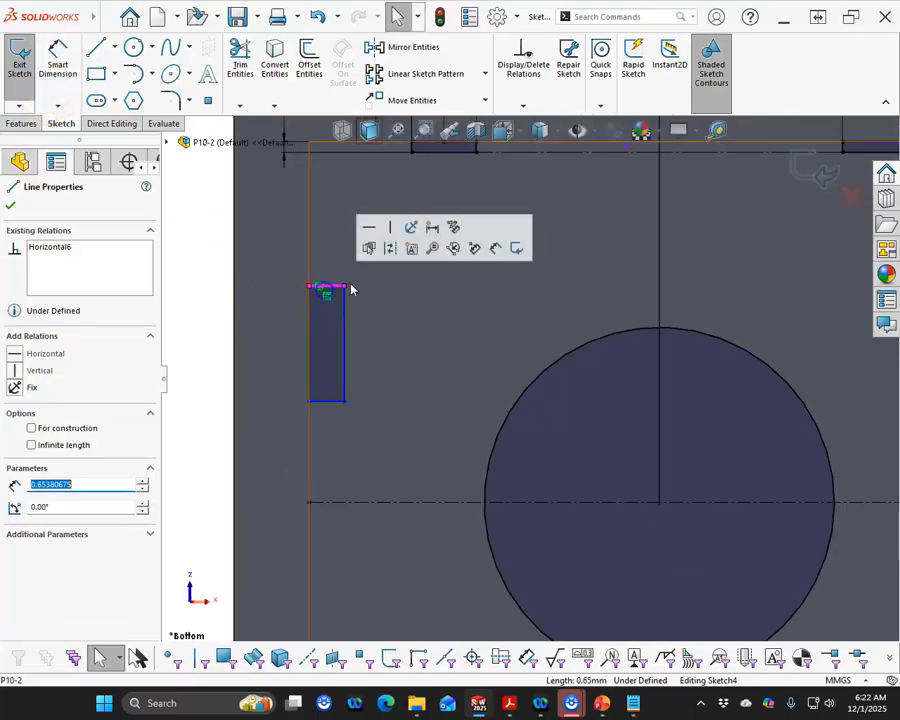
pyautogui.scroll(2, 358, 284)
pyautogui.scroll(-2, 400, 263)
pyautogui.scroll(-2, 490, 242)
pyautogui.click(506, 209)
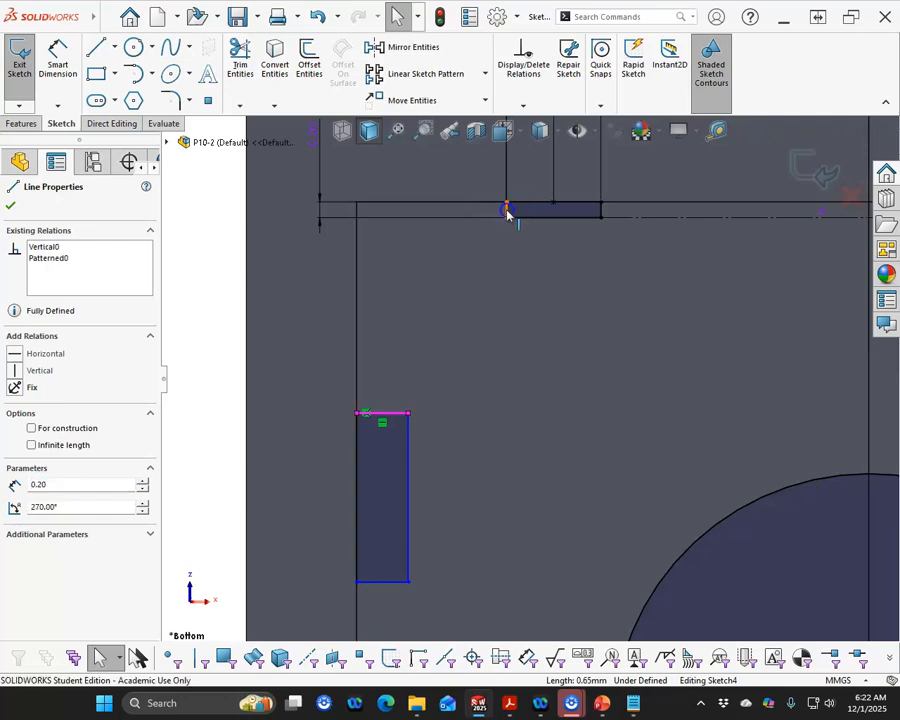
pyautogui.keyDown('ctrl'); pyautogui.click(520, 210); pyautogui.keyUp('ctrl')
pyautogui.click(638, 149)
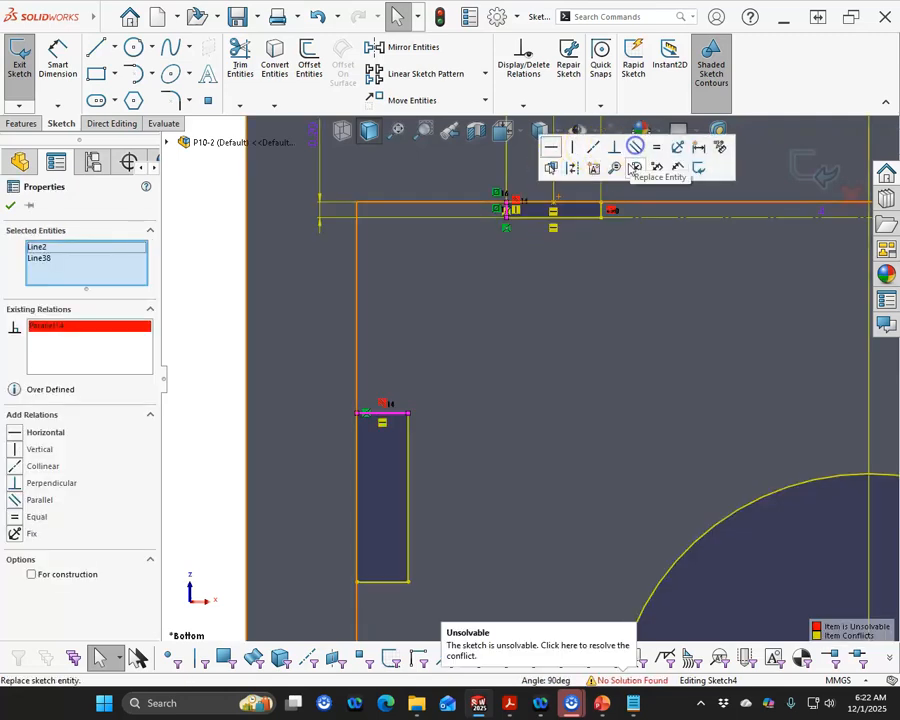
pyautogui.hotkey('ctrl', 'z')
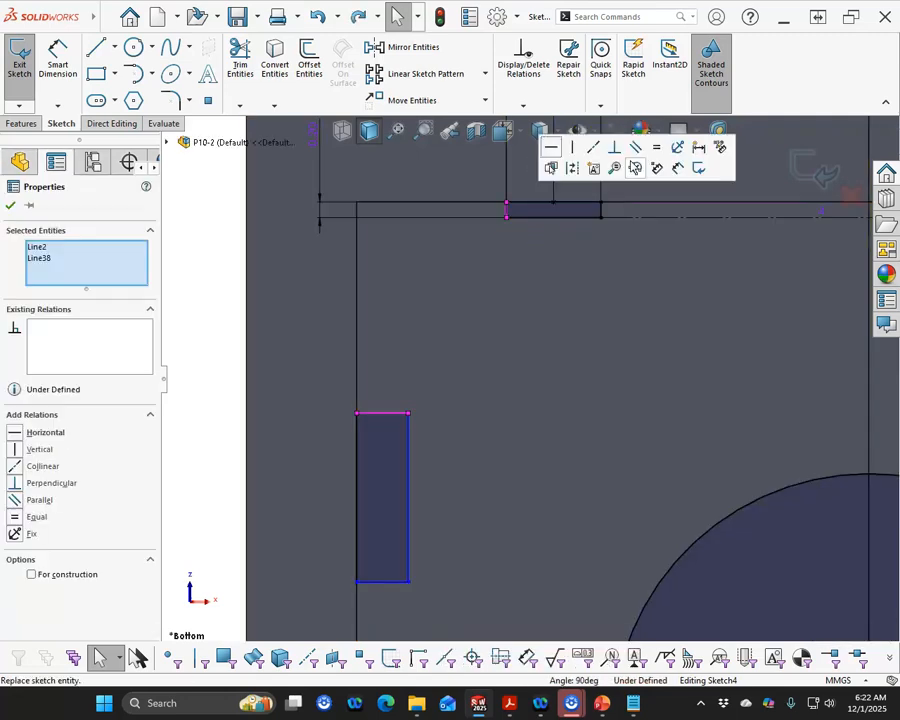
# Make the rectangle's short edge and long side equal to the corresponding edges of the wall notch
pyautogui.click(656, 155)
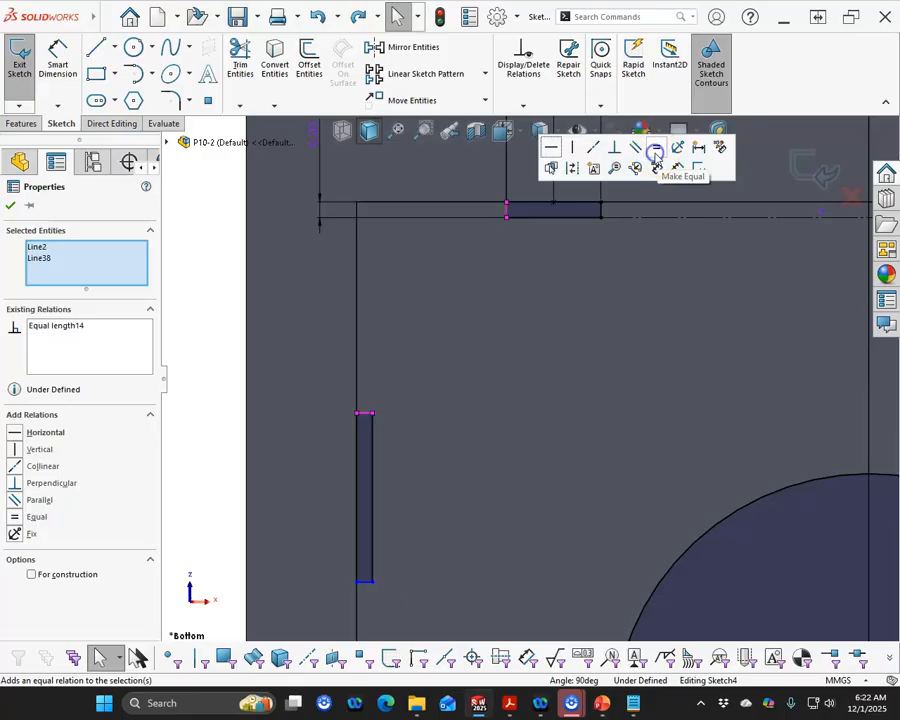
pyautogui.click(373, 475)
pyautogui.keyDown('ctrl'); pyautogui.click(535, 213); pyautogui.keyUp('ctrl')
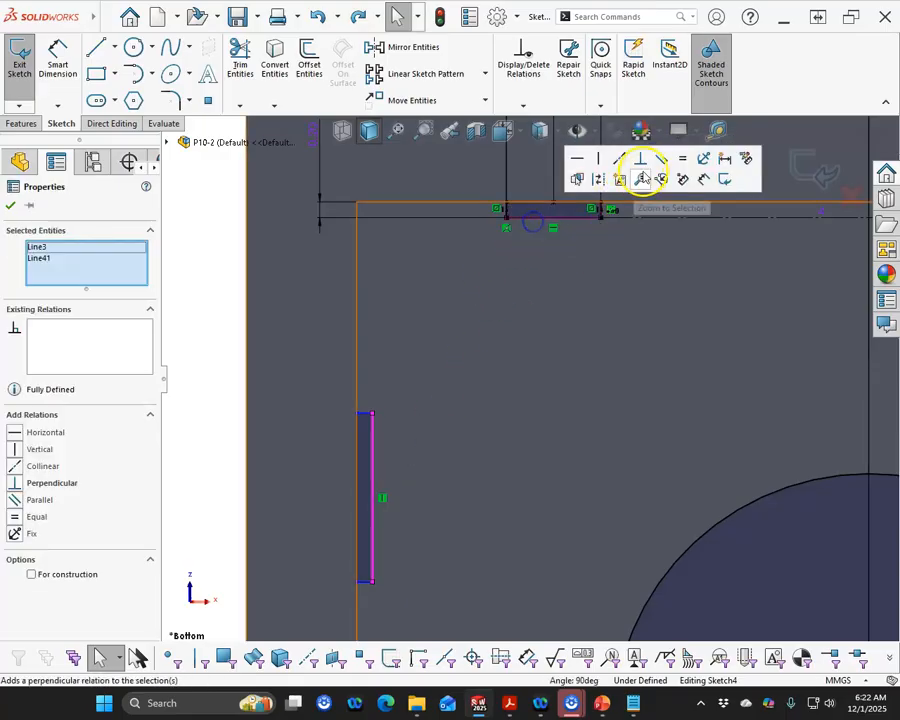
pyautogui.click(682, 158)
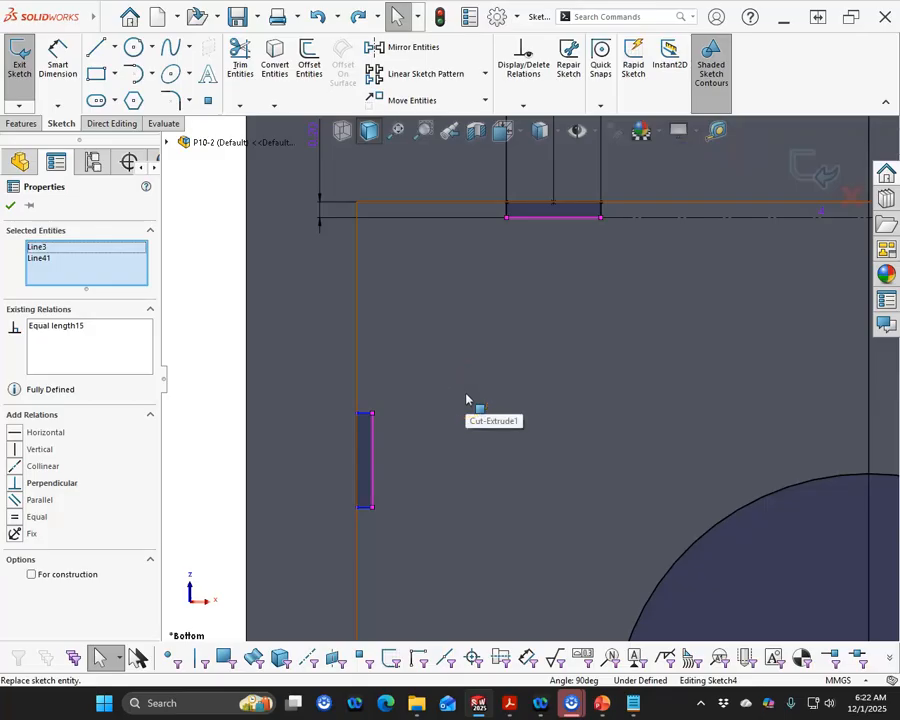
pyautogui.scroll(7, 414, 442)
pyautogui.scroll(-2, 599, 463)
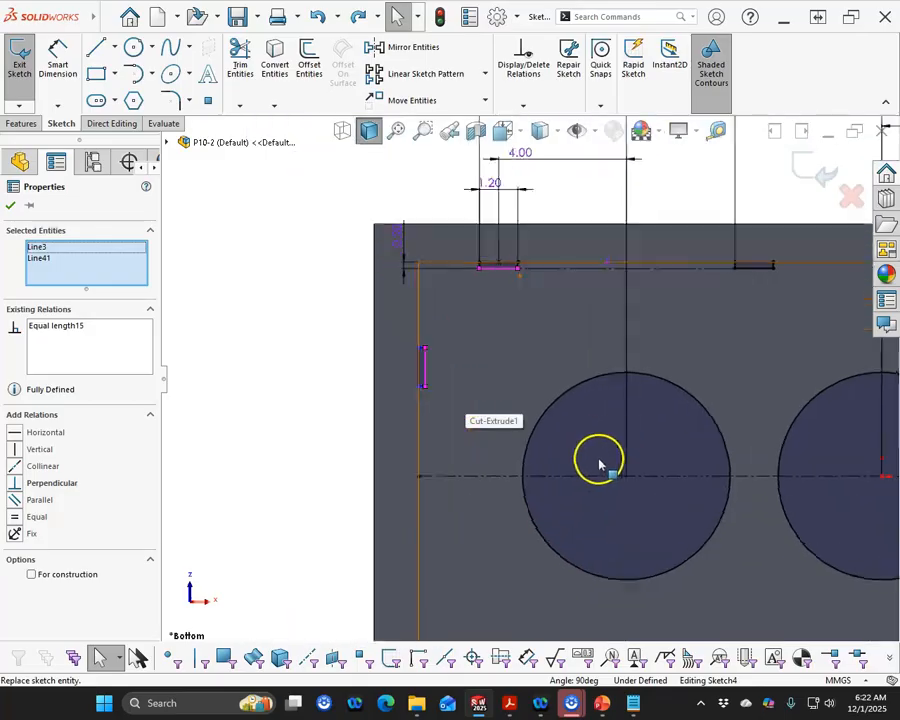
pyautogui.scroll(-3, 470, 447)
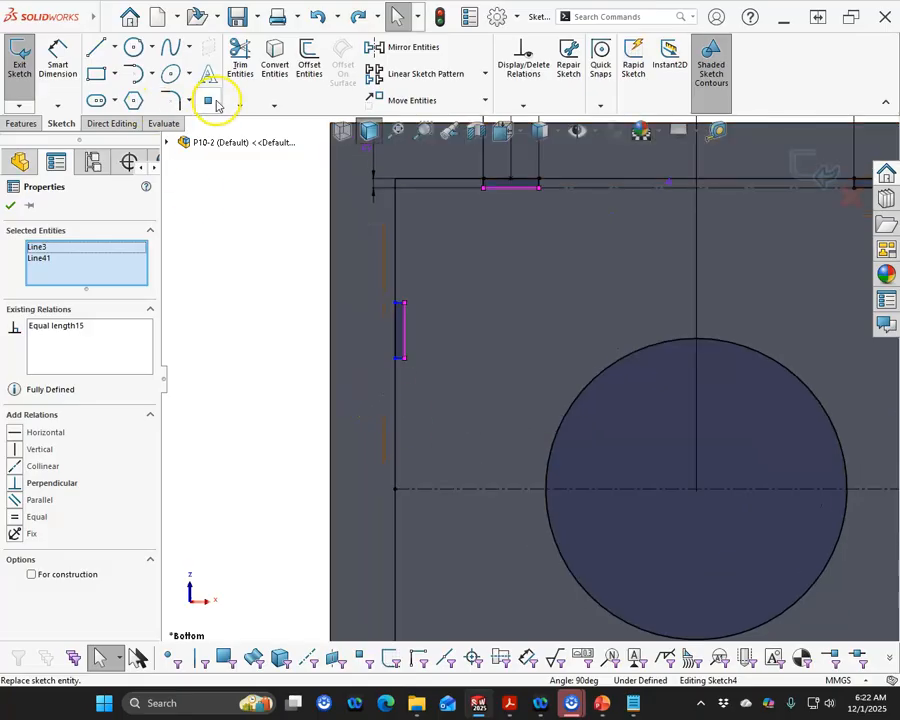
# Place a sketch point at the midpoint of the small rectangle's outer edge
pyautogui.scroll(-3, 414, 362)
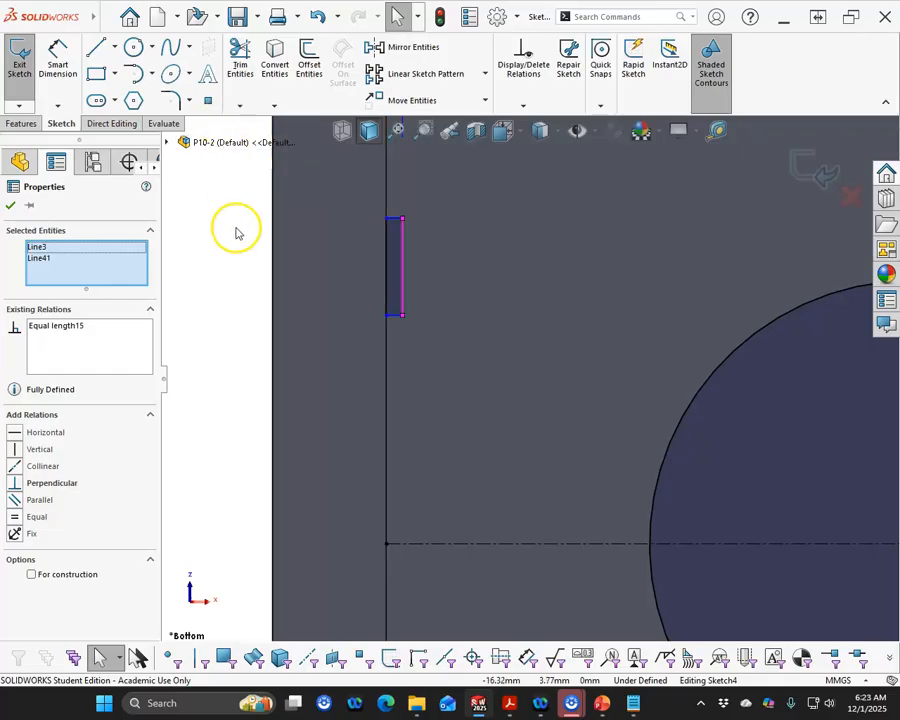
pyautogui.press('Escape')
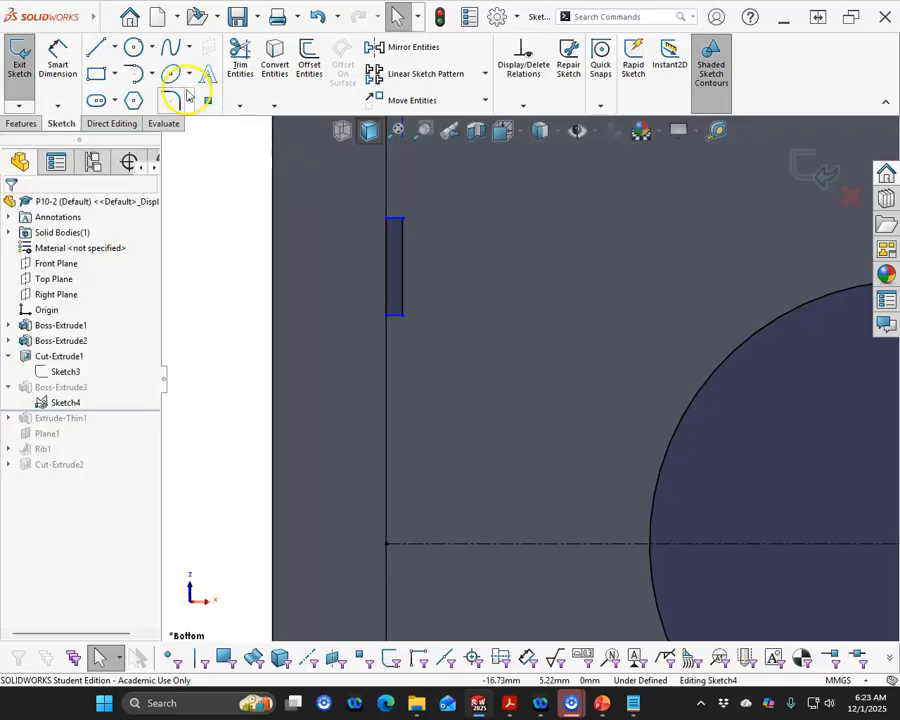
pyautogui.click(210, 104)
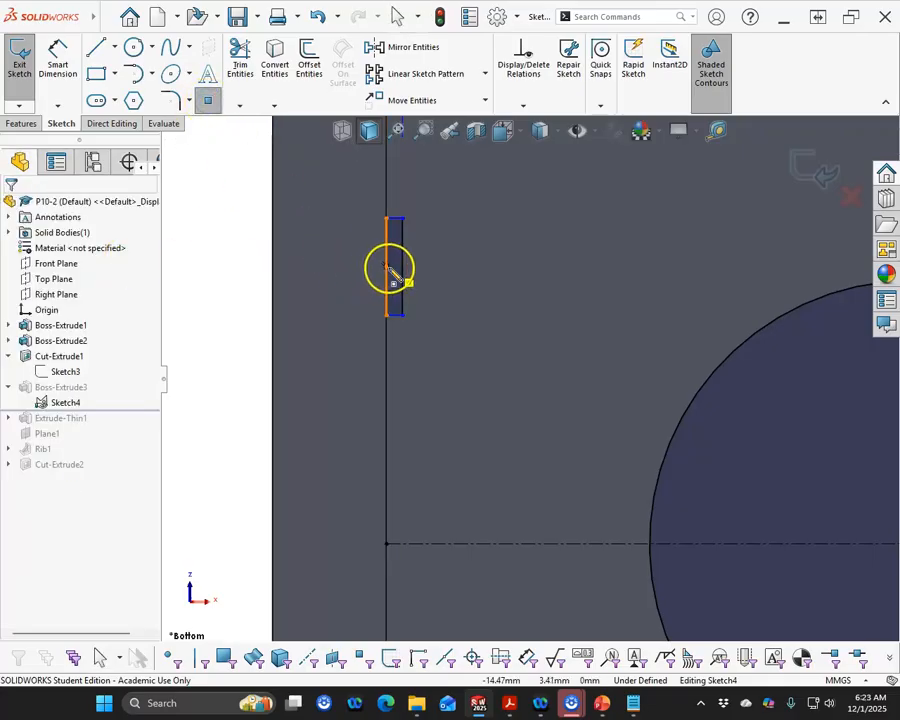
pyautogui.click(388, 268)
pyautogui.rightClick(210, 265)
pyautogui.click(262, 268)
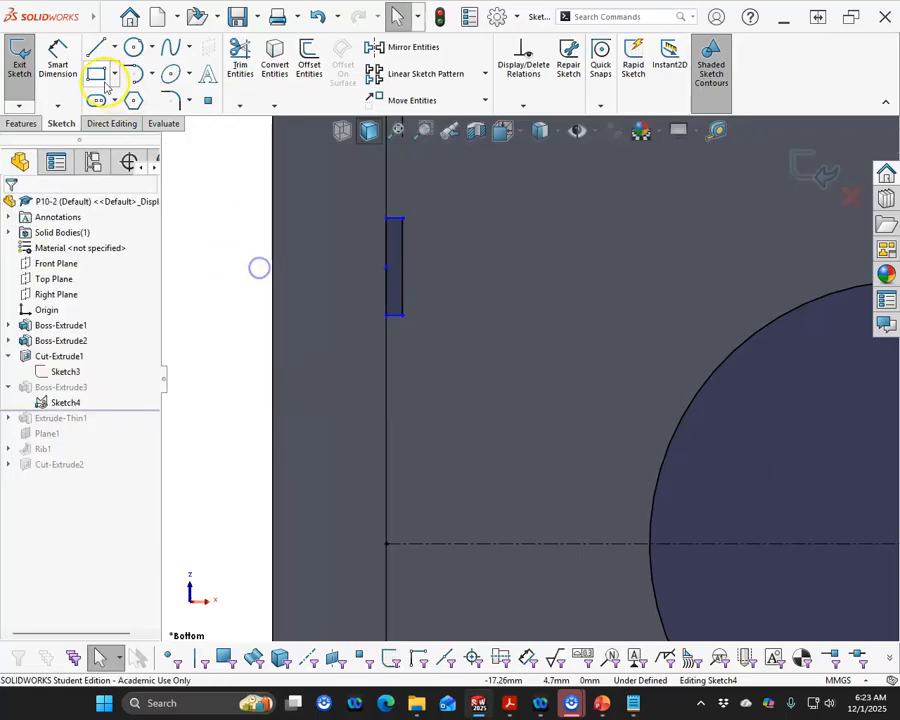
# Dimension the point 4 mm from the horizontal centerline with Smart Dimension
pyautogui.click(60, 56)
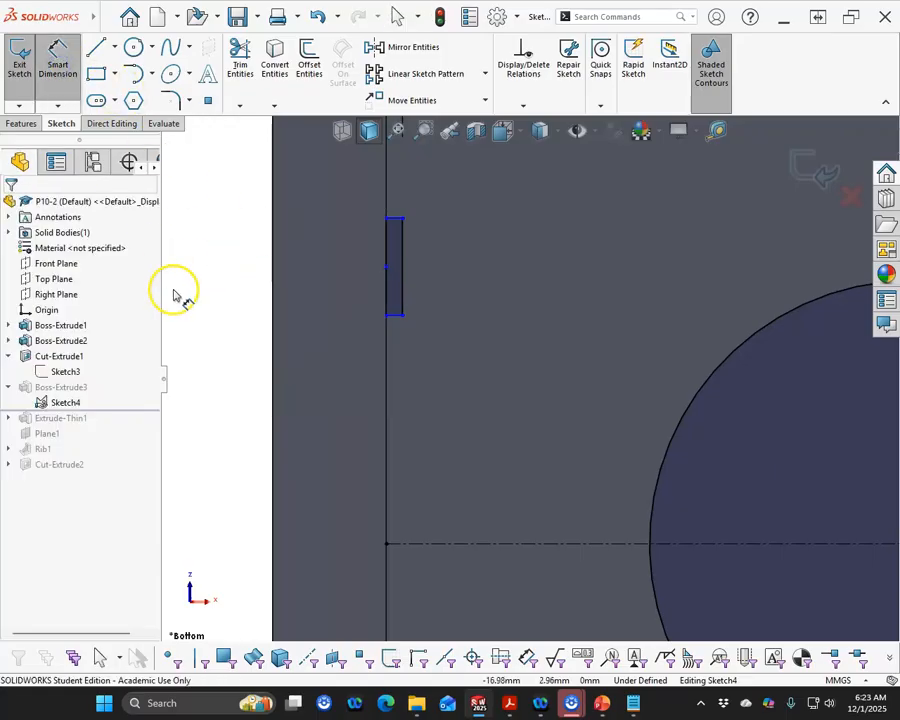
pyautogui.click(452, 543)
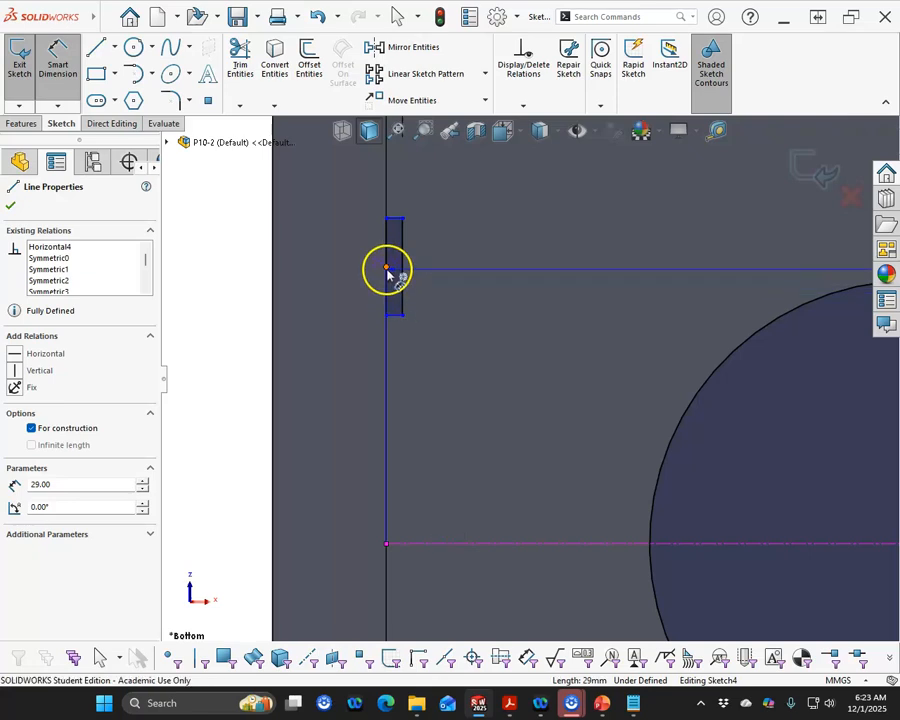
pyautogui.click(388, 271)
pyautogui.click(234, 428)
pyautogui.press('Return')
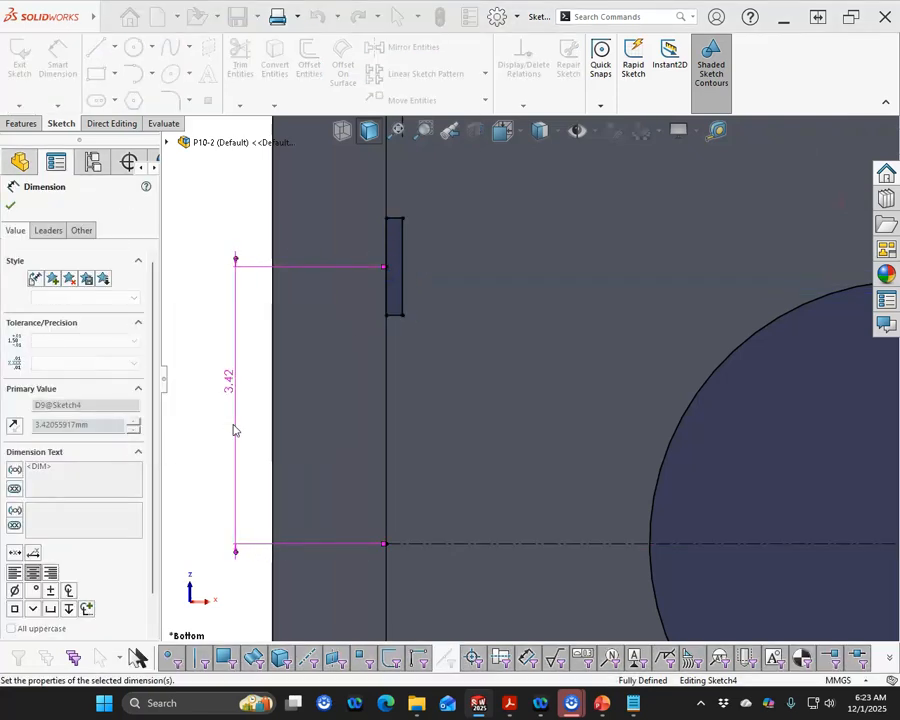
pyautogui.rightClick(236, 428)
pyautogui.click(306, 465)
# Mirror the rectangle and its point about the horizontal centerline to the lower part of the left wall
pyautogui.moveTo(422, 168); pyautogui.dragTo(340, 262)
pyautogui.scroll(4, 520, 530)
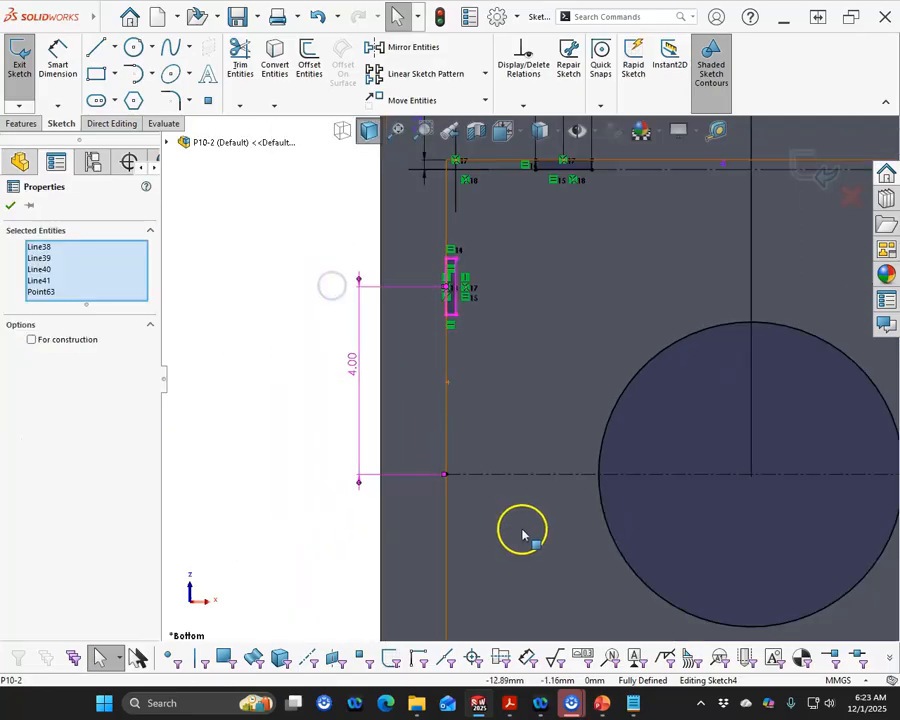
pyautogui.keyDown('ctrl'); pyautogui.click(507, 475); pyautogui.keyUp('ctrl')
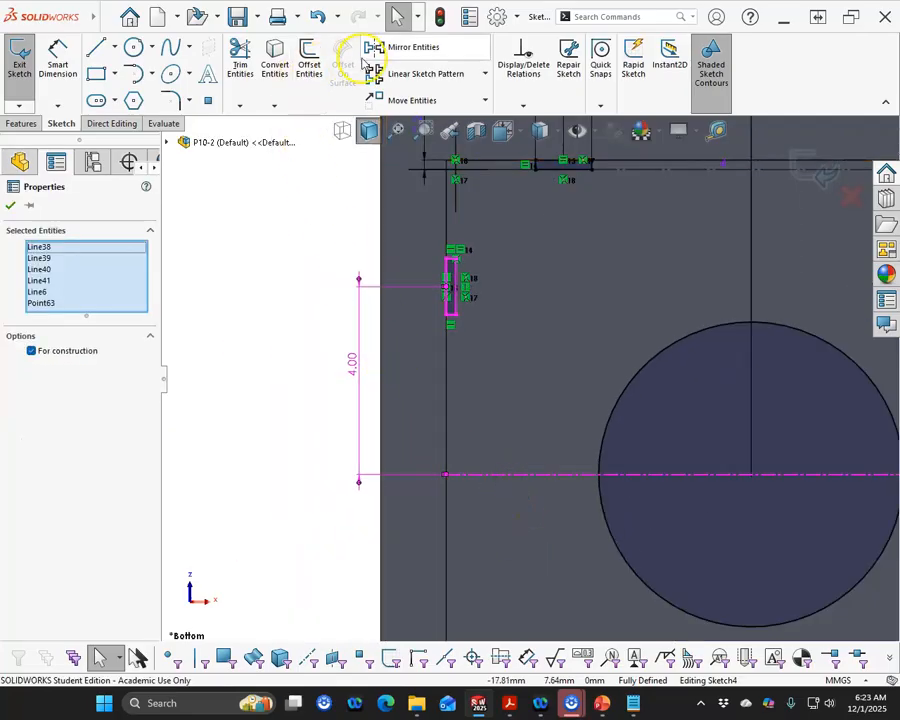
pyautogui.click(372, 48)
pyautogui.scroll(3, 280, 330)
pyautogui.scroll(-1, 700, 440)
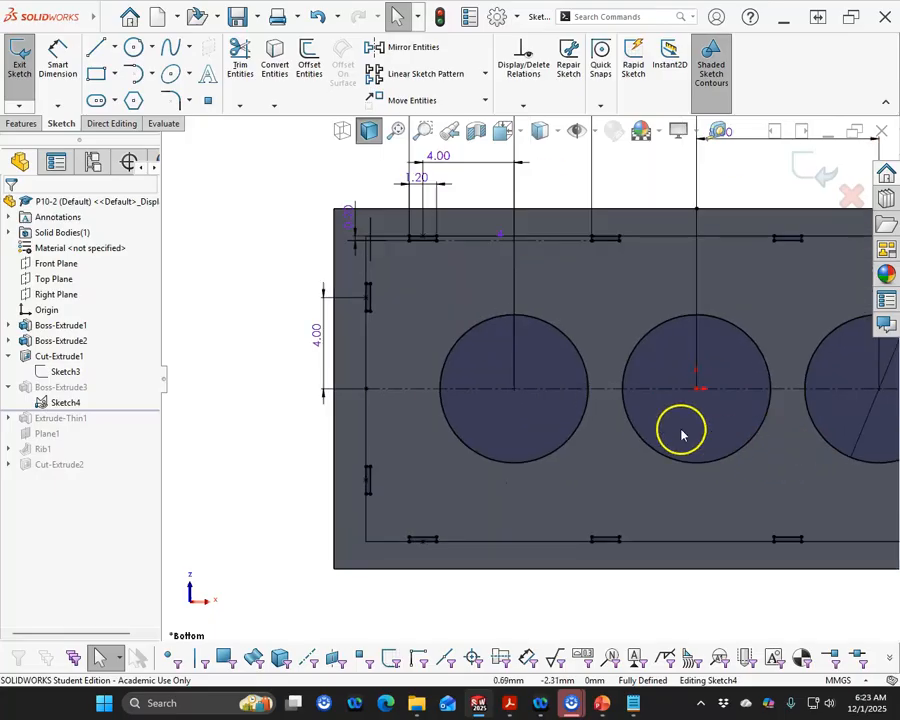
# Mirror both left-wall rectangles about the middle tube's vertical construction line and exit the sketch
pyautogui.scroll(-2, 681, 433)
pyautogui.moveTo(272, 236)
pyautogui.mouseDown()
pyautogui.moveTo(317, 461)
pyautogui.moveTo(315, 512)
pyautogui.mouseUp()
pyautogui.scroll(3, 500, 400)
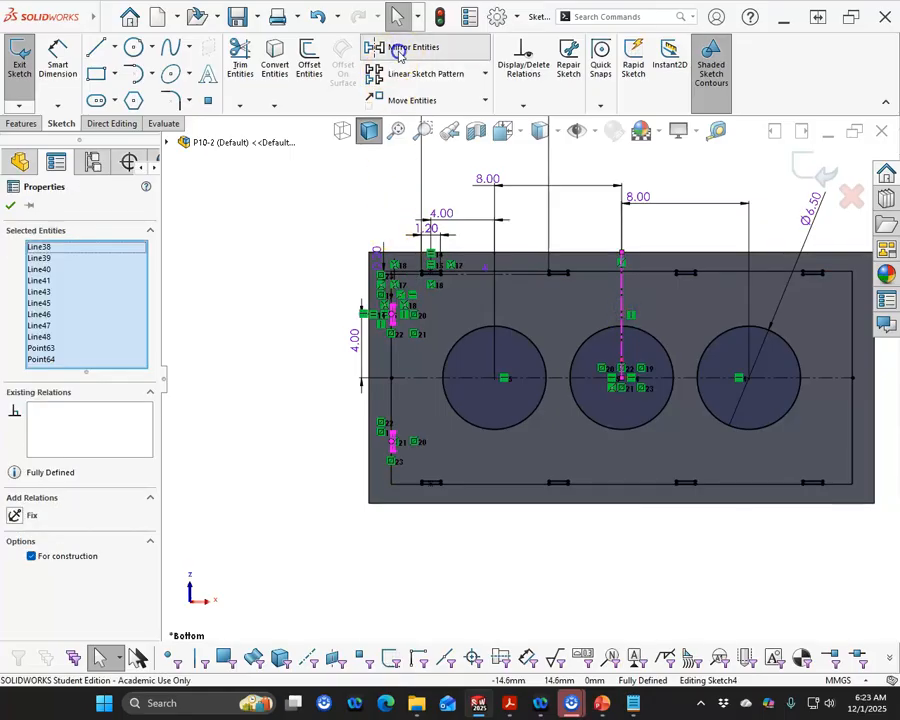
pyautogui.click(376, 47)
pyautogui.click(812, 172)
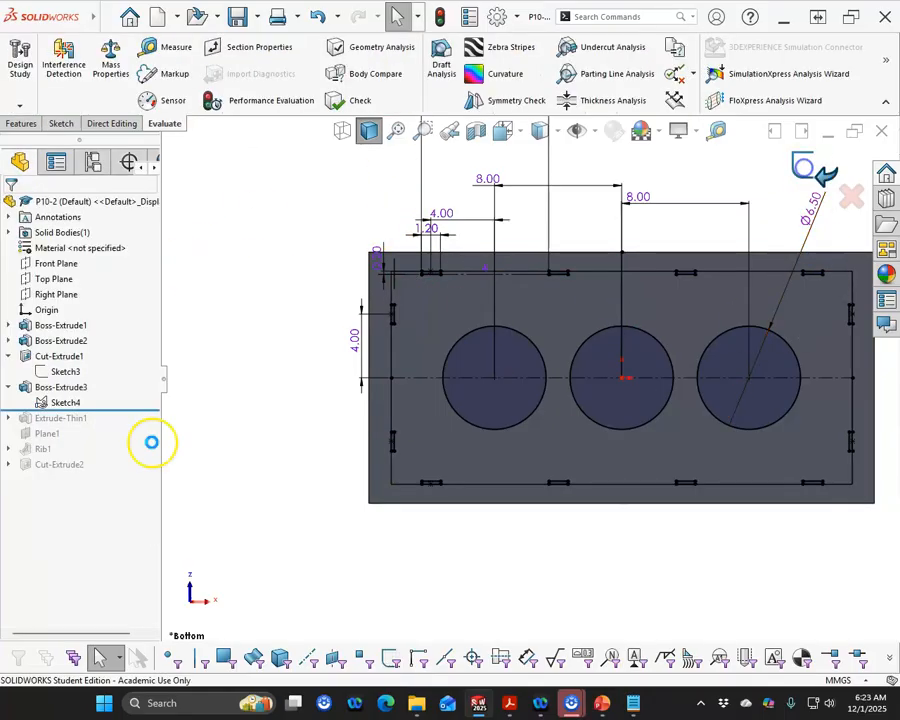
# Set Sketch3's wall offset dimension to 1.2 mm and rebuild the model
pyautogui.click(74, 371)
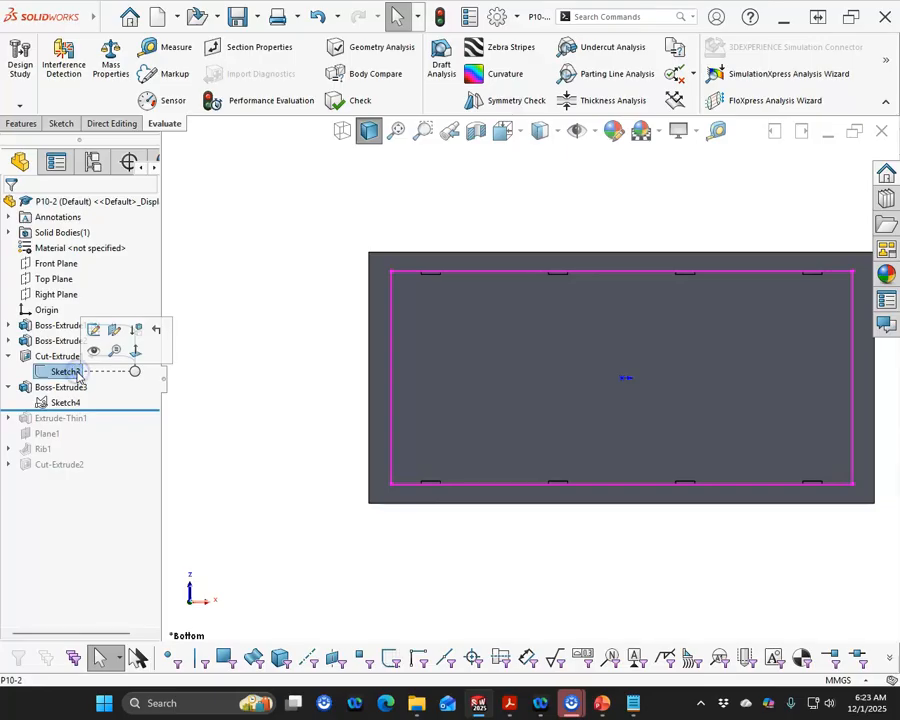
pyautogui.doubleClick(72, 373)
pyautogui.scroll(3, 335, 480)
pyautogui.scroll(-3, 668, 422)
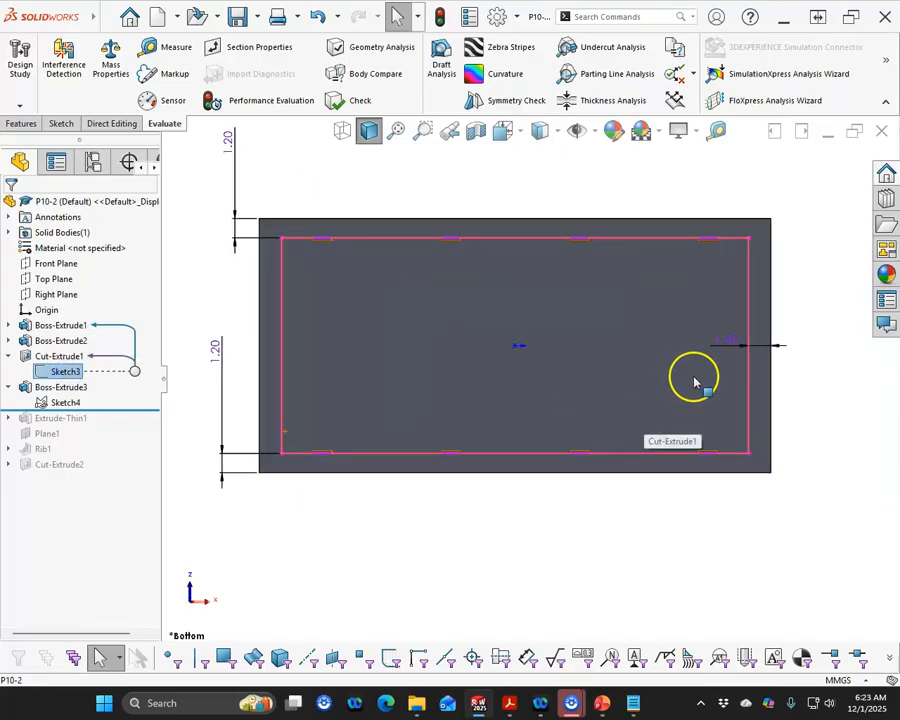
pyautogui.click(733, 344)
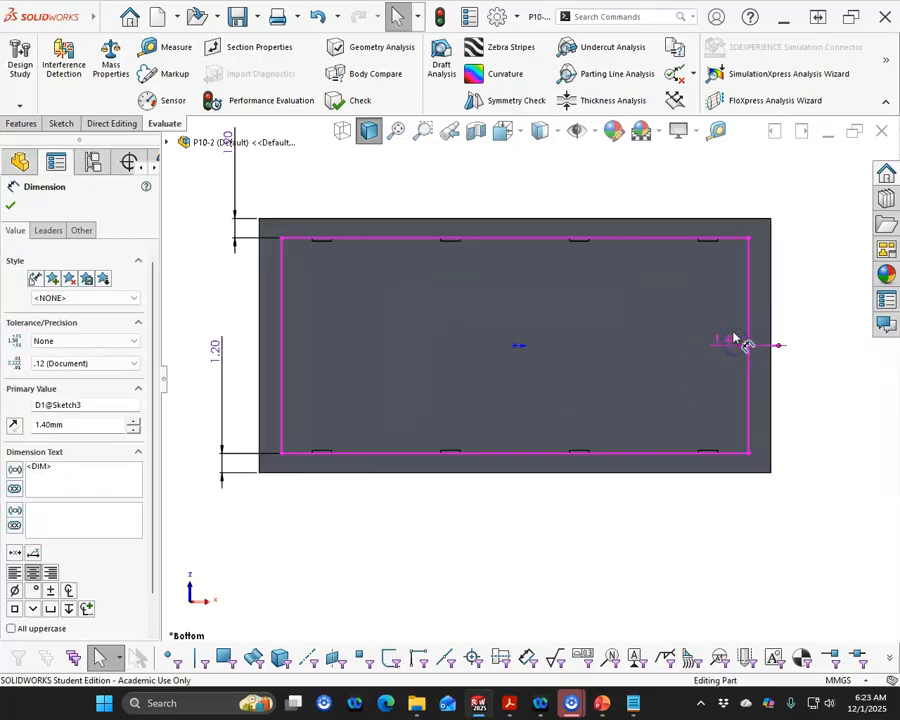
pyautogui.doubleClick(716, 345)
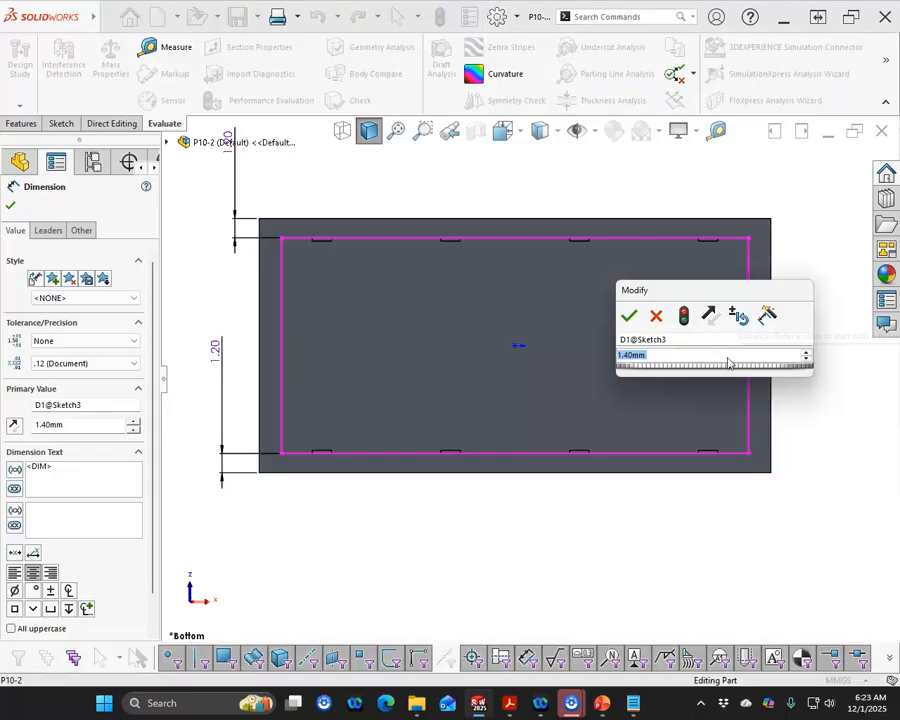
pyautogui.write('1.2')
pyautogui.press('Return')
pyautogui.click(728, 292)
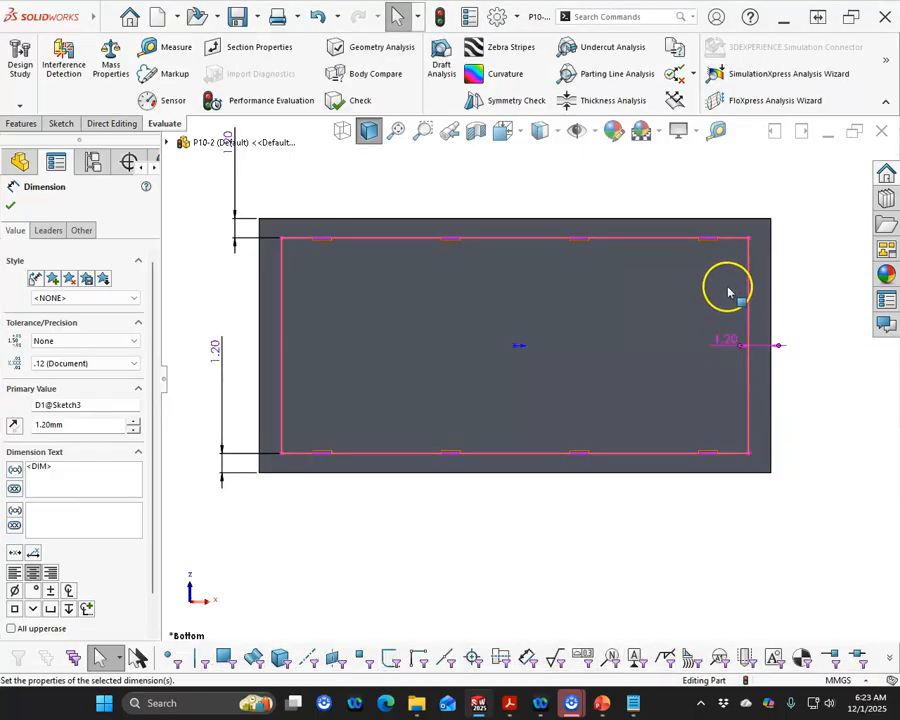
pyautogui.click(440, 16)
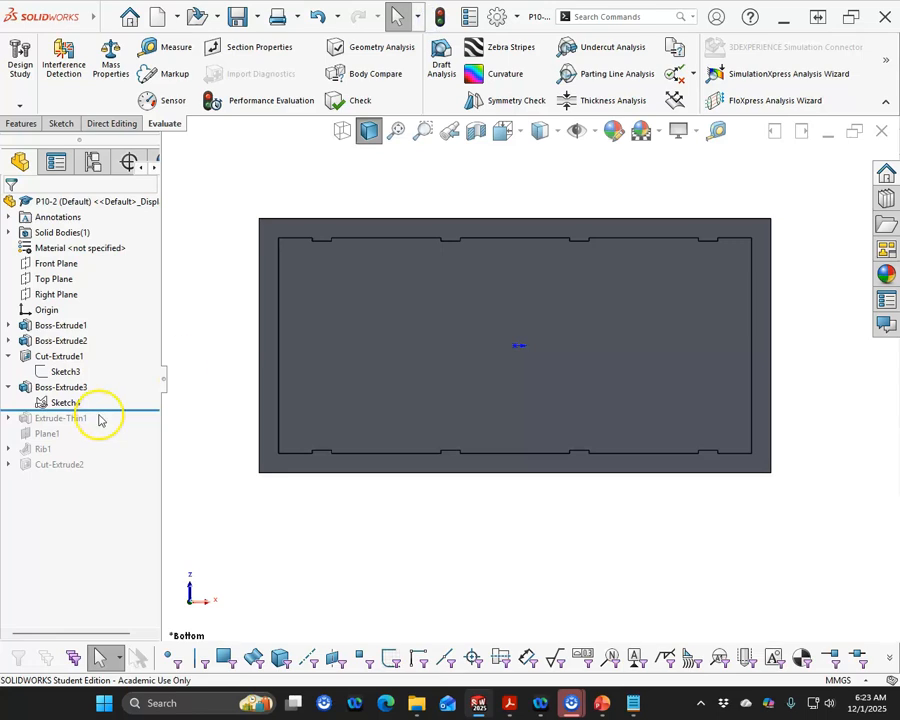
# Roll the feature tree forward and edit Boss-Extrude3 to add the four wall rectangles as selected contours
pyautogui.moveTo(104, 411); pyautogui.dragTo(114, 480)
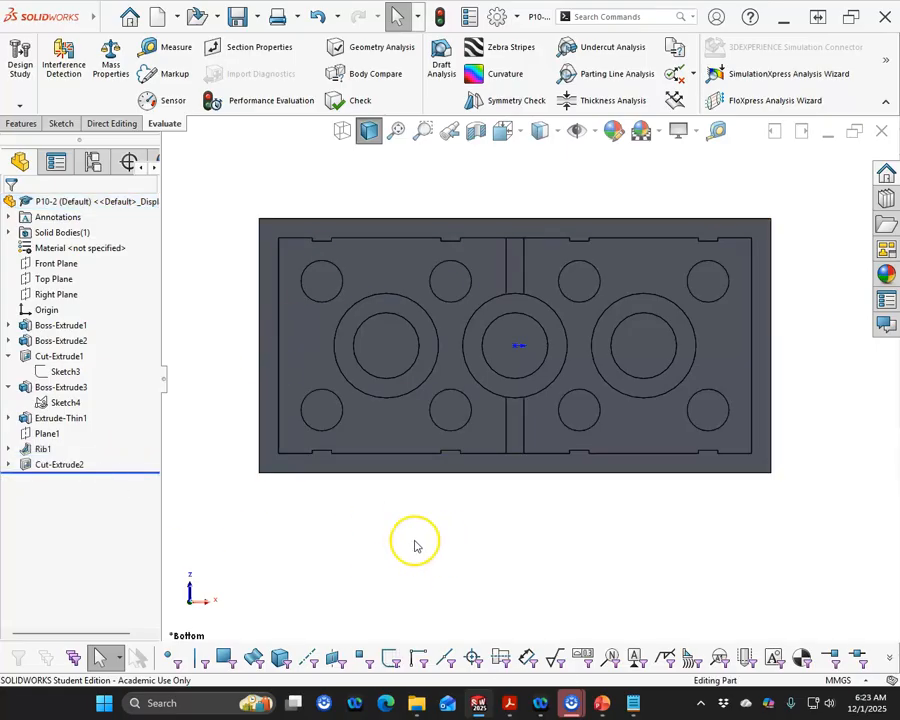
pyautogui.moveTo(275, 521); pyautogui.dragTo(262, 523, button='middle')
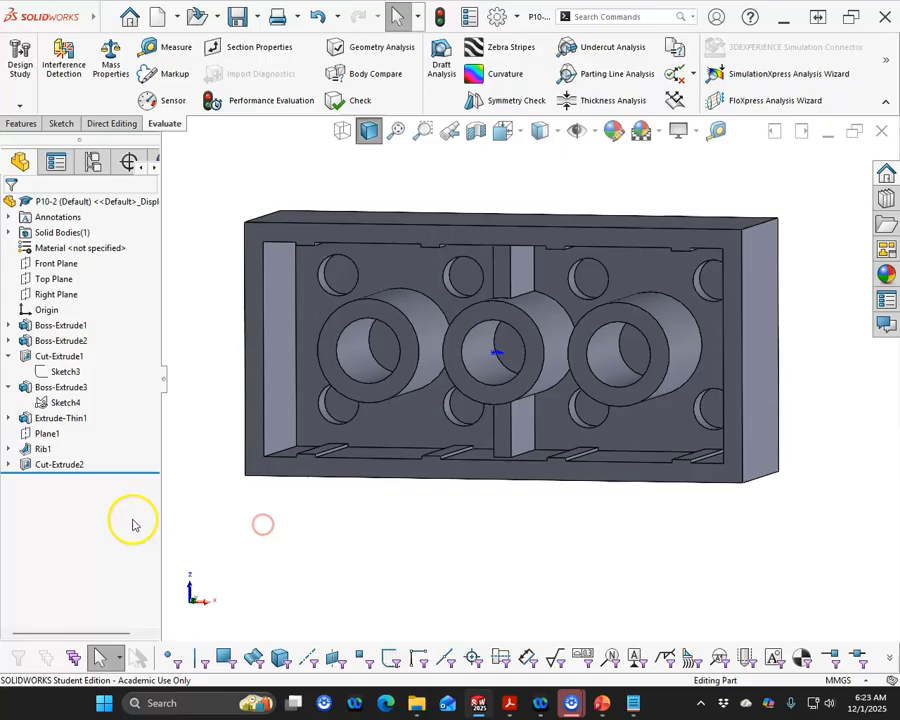
pyautogui.rightClick(52, 390)
pyautogui.click(67, 350)
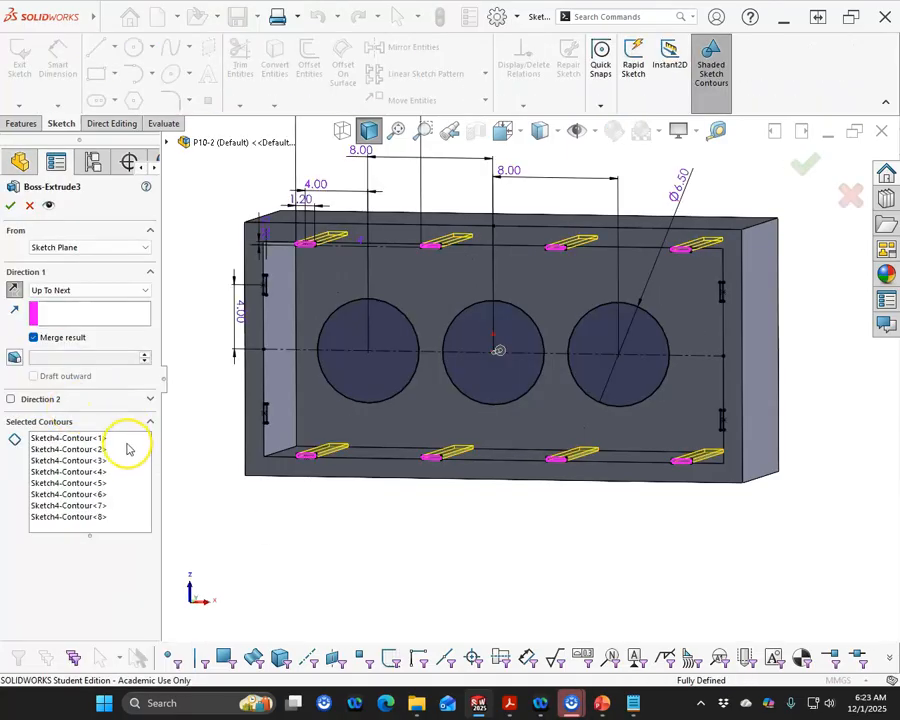
pyautogui.click(126, 481)
pyautogui.scroll(-8, 300, 315)
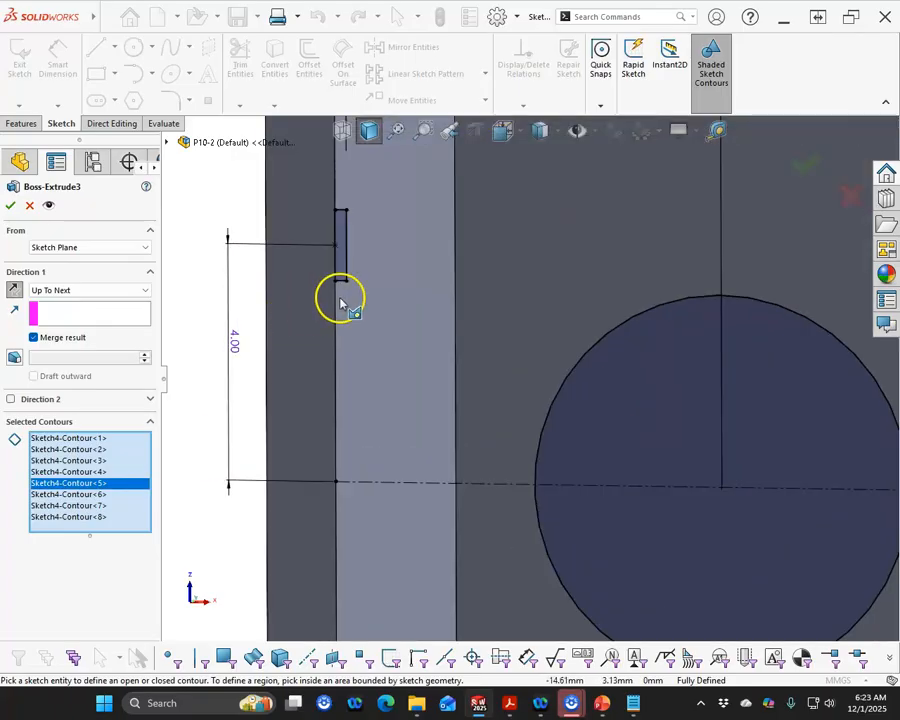
pyautogui.click(344, 266)
pyautogui.scroll(2, 430, 490)
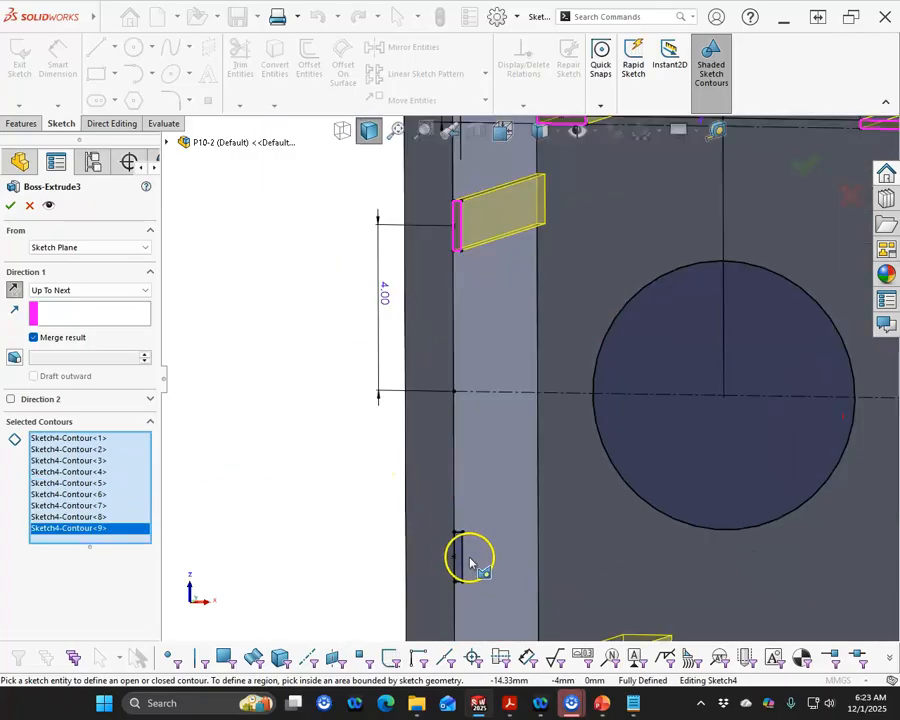
pyautogui.click(466, 560)
pyautogui.scroll(2, 421, 464)
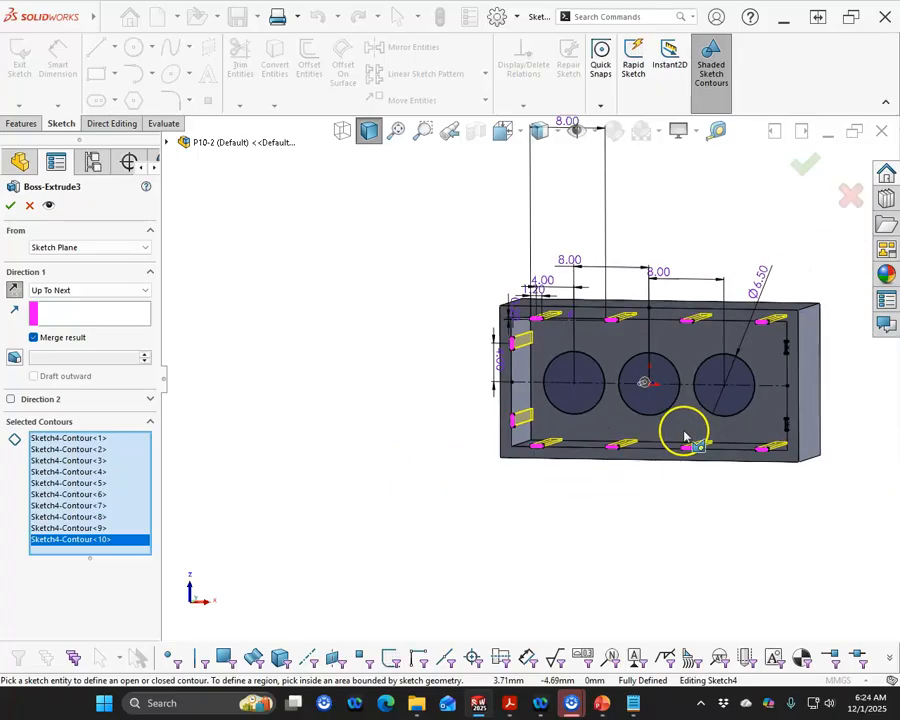
pyautogui.scroll(-8, 683, 430)
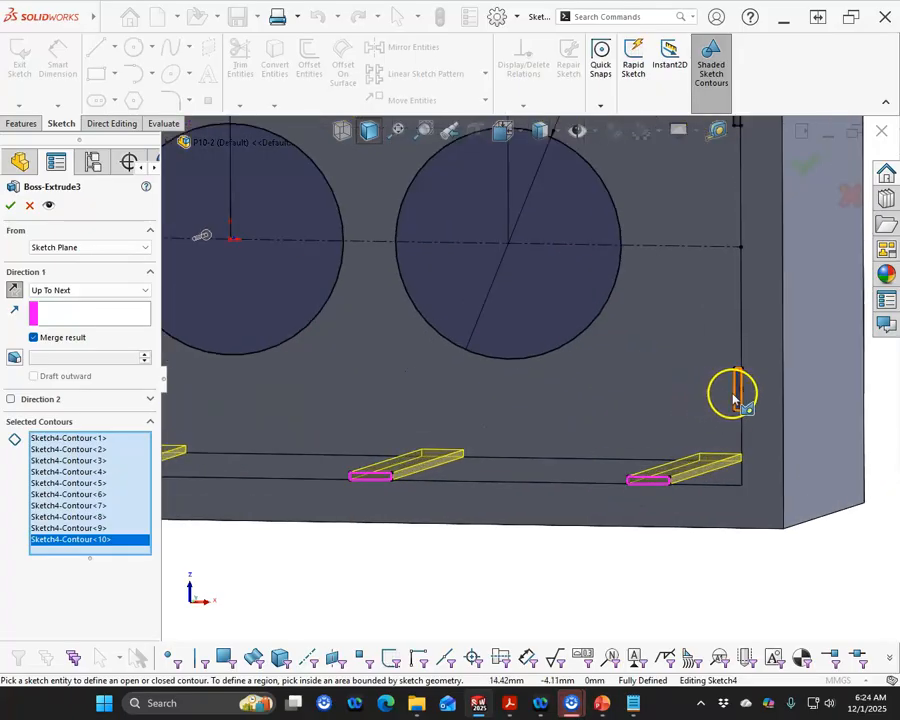
pyautogui.click(736, 388)
pyautogui.scroll(3, 640, 280)
pyautogui.scroll(-3, 530, 325)
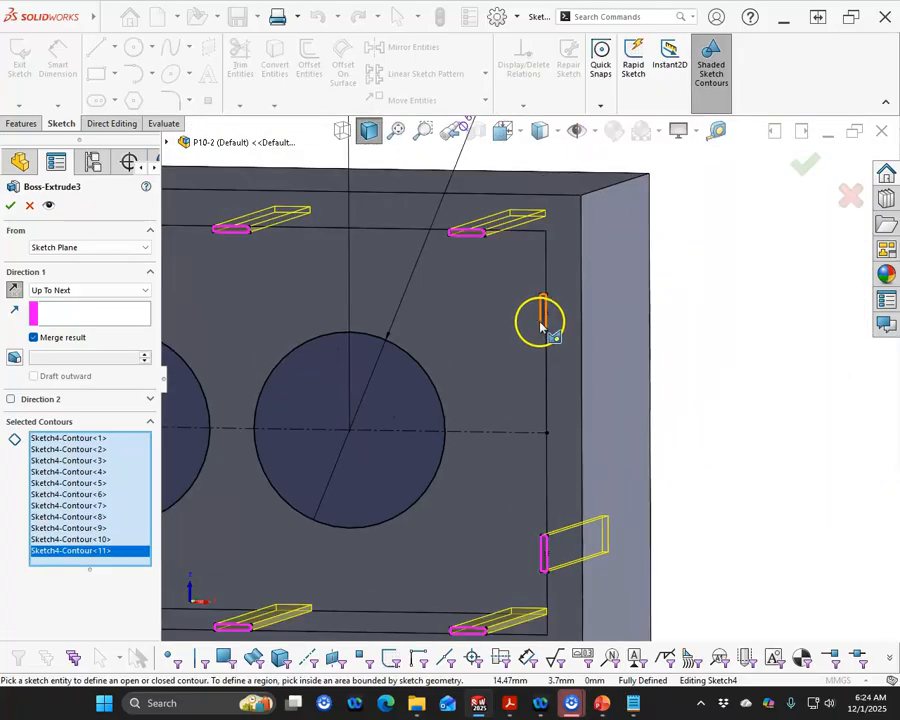
pyautogui.click(541, 320)
pyautogui.click(808, 163)
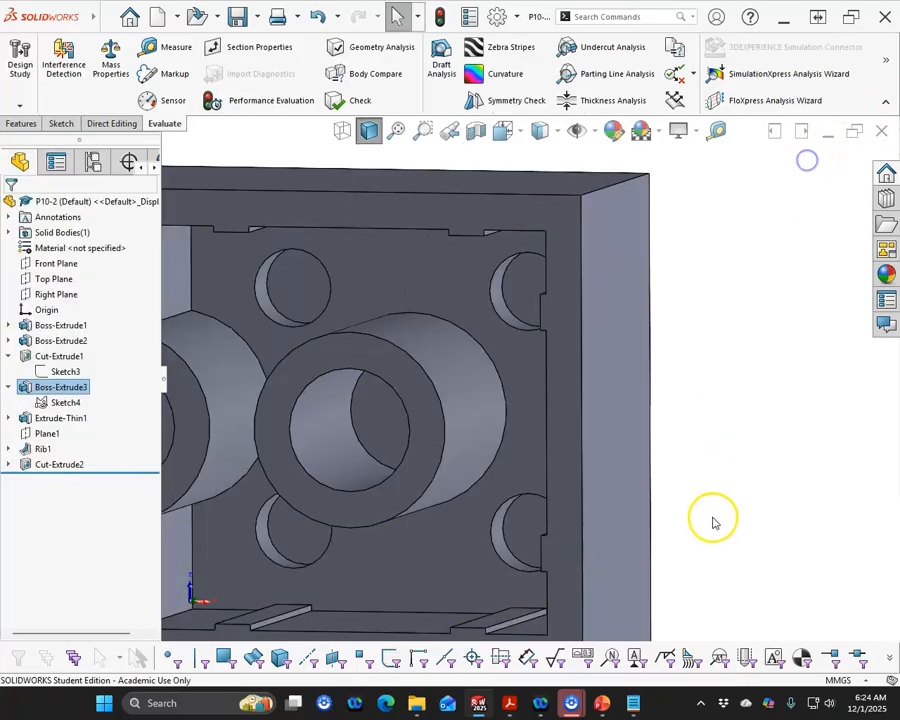
# Switch to the isometric view and review the part's mass properties
pyautogui.hotkey('ctrl', '7')
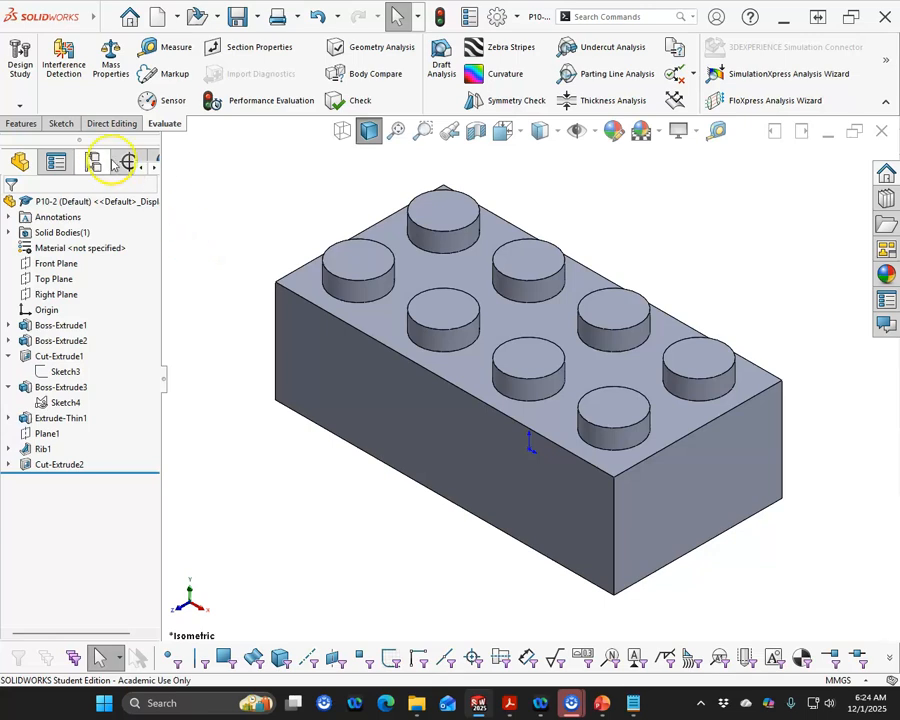
pyautogui.click(110, 60)
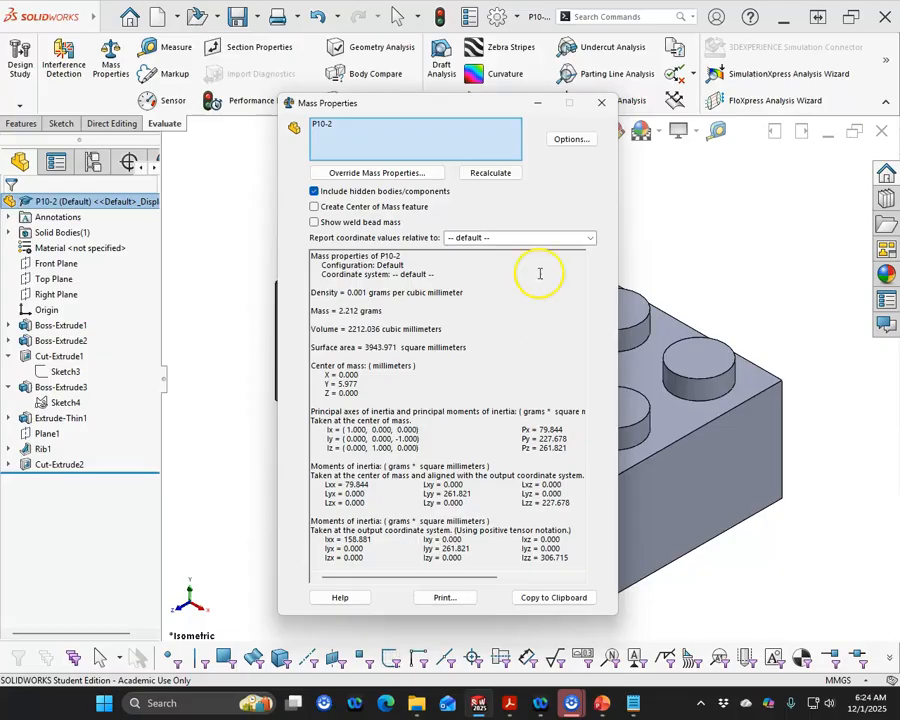
pyautogui.click(601, 102)
# Switch to the Practice Problem 10.2 PDF and compare the drawing with the model
pyautogui.click(116, 522)
pyautogui.moveTo(0, 104); pyautogui.dragTo(54, 117)
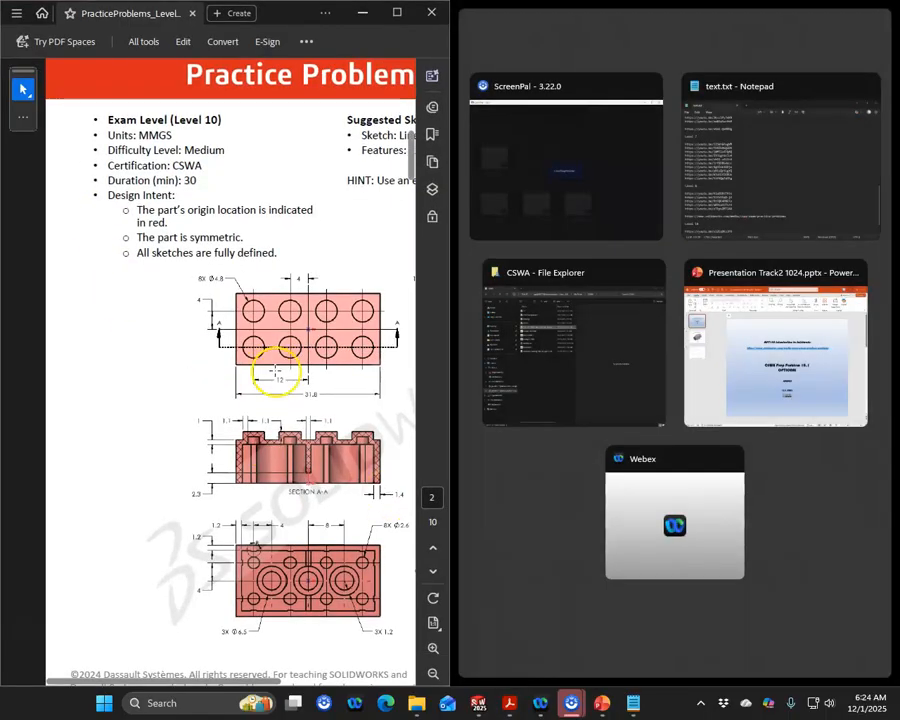
pyautogui.click(161, 418)
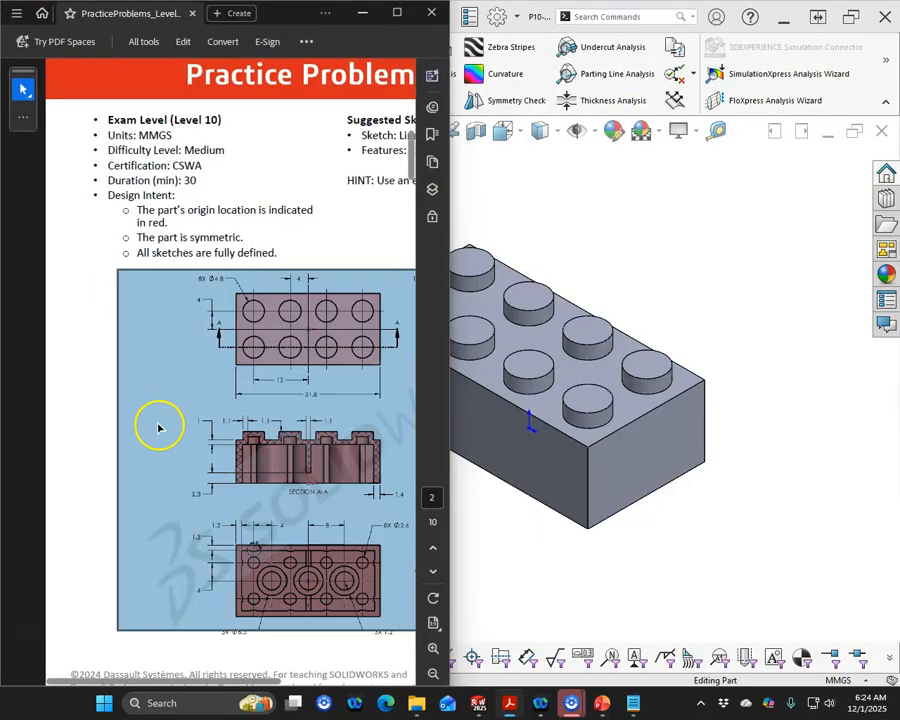
pyautogui.click(340, 232)
pyautogui.moveTo(265, 684); pyautogui.dragTo(326, 700)
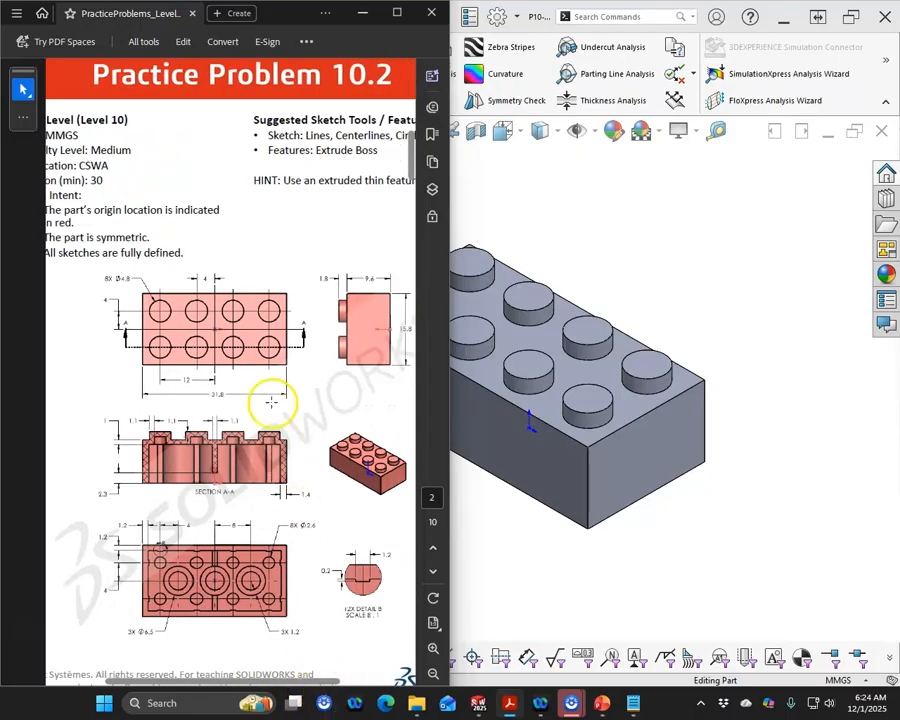